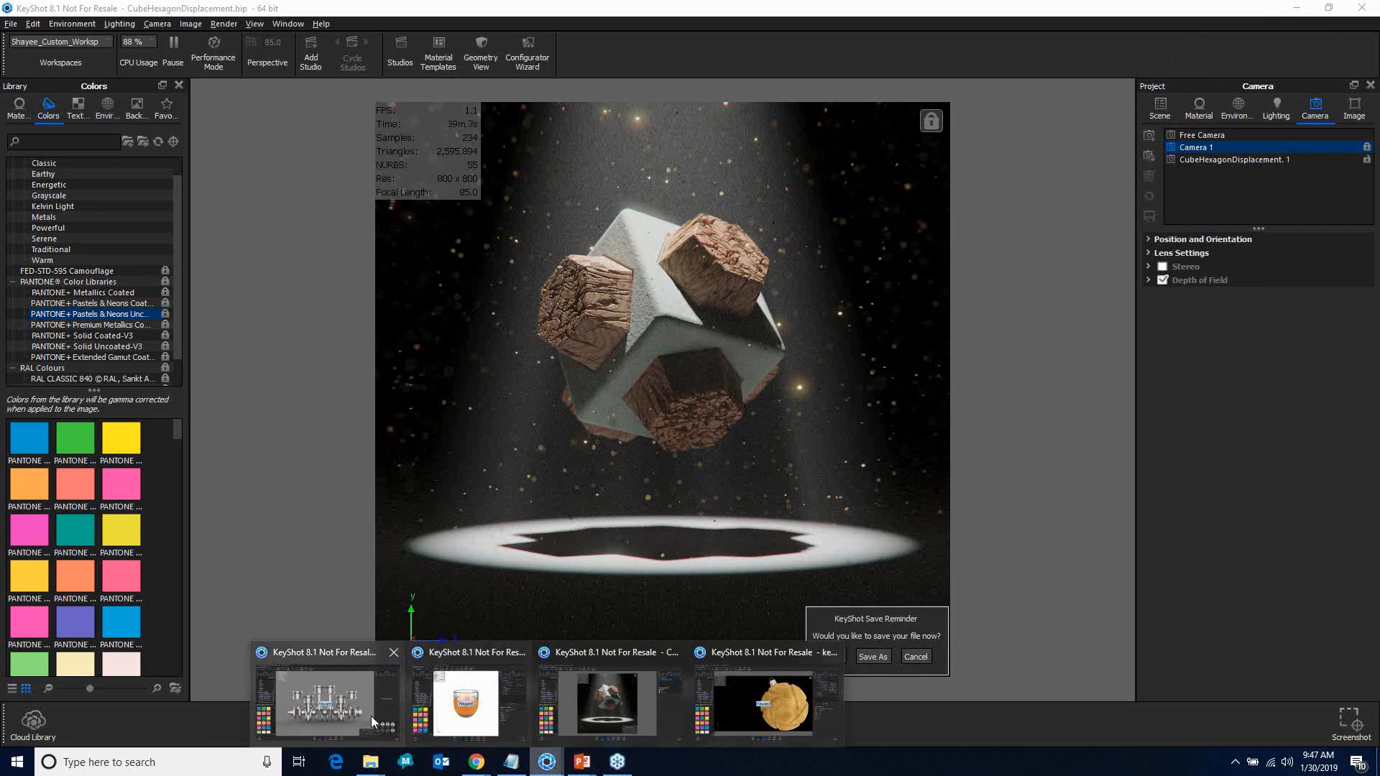
# Step: Switch to the crankshaft assembly scene and resume its real-time rendering
pyautogui.click(325, 701)
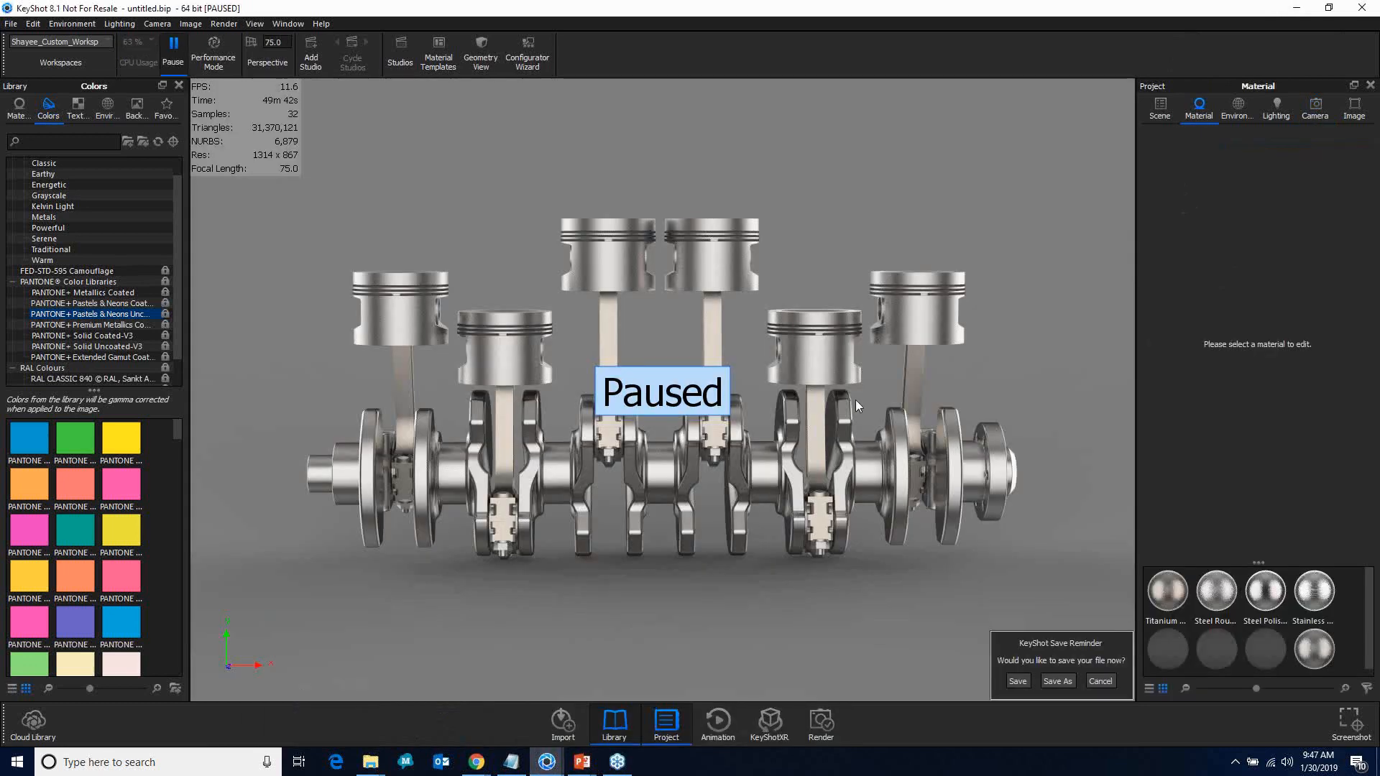
pyautogui.click(172, 55)
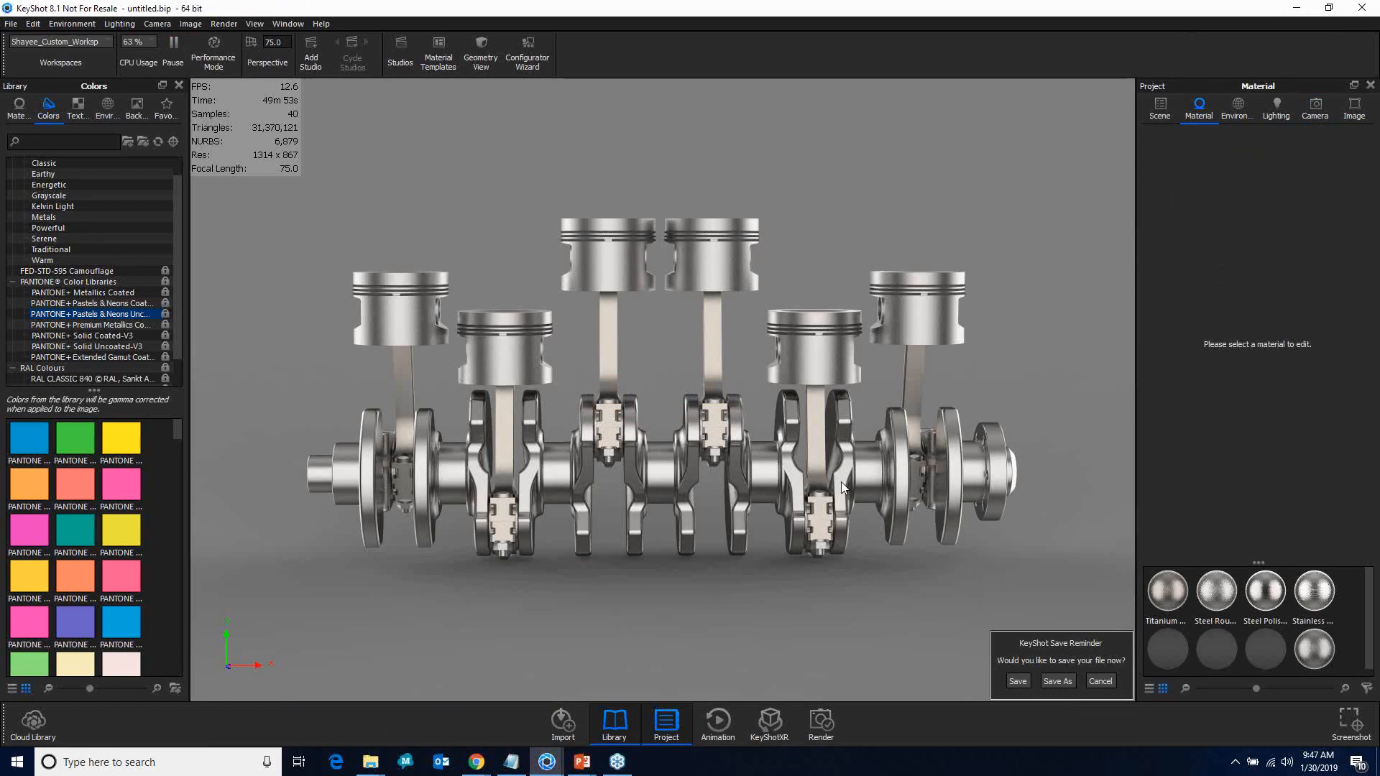
pyautogui.moveTo(762, 515); pyautogui.dragTo(486, 477)
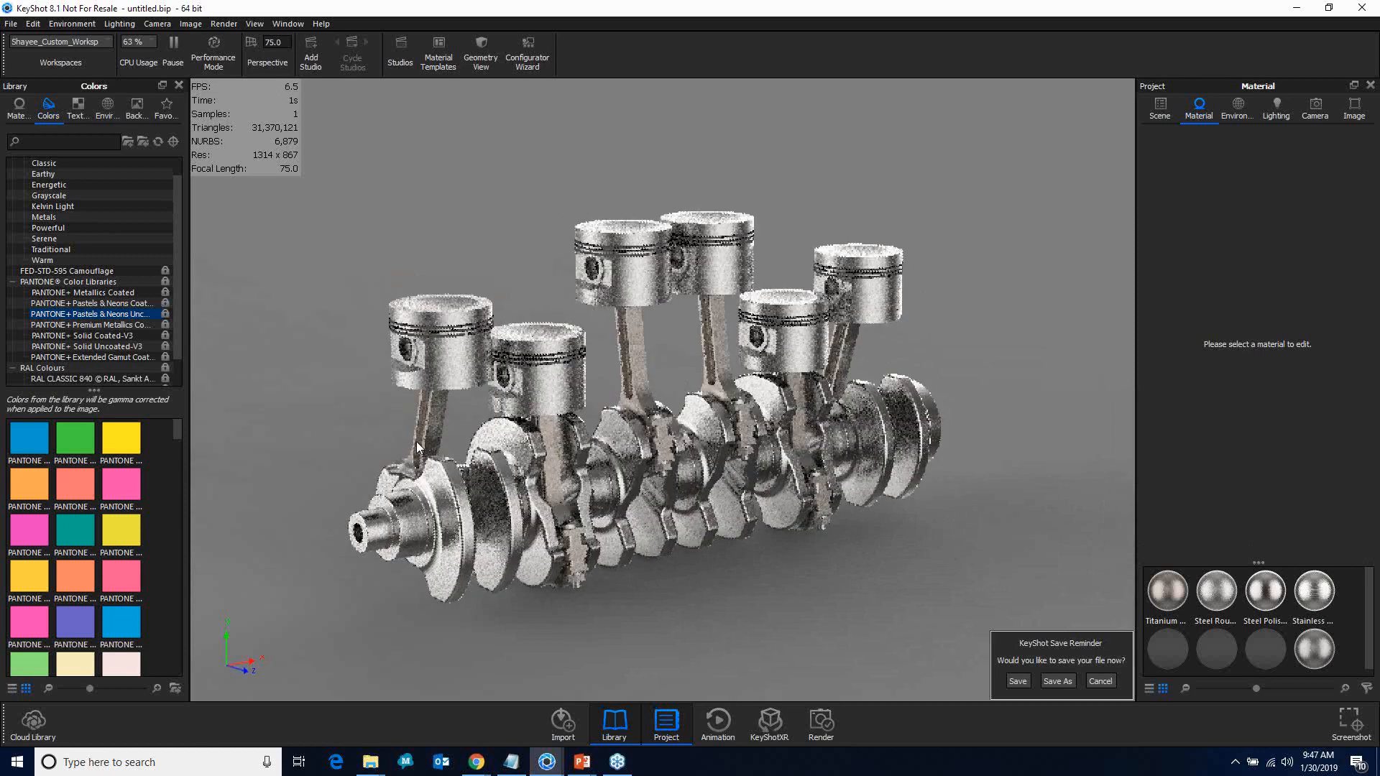
pyautogui.moveTo(855, 502); pyautogui.dragTo(692, 485)
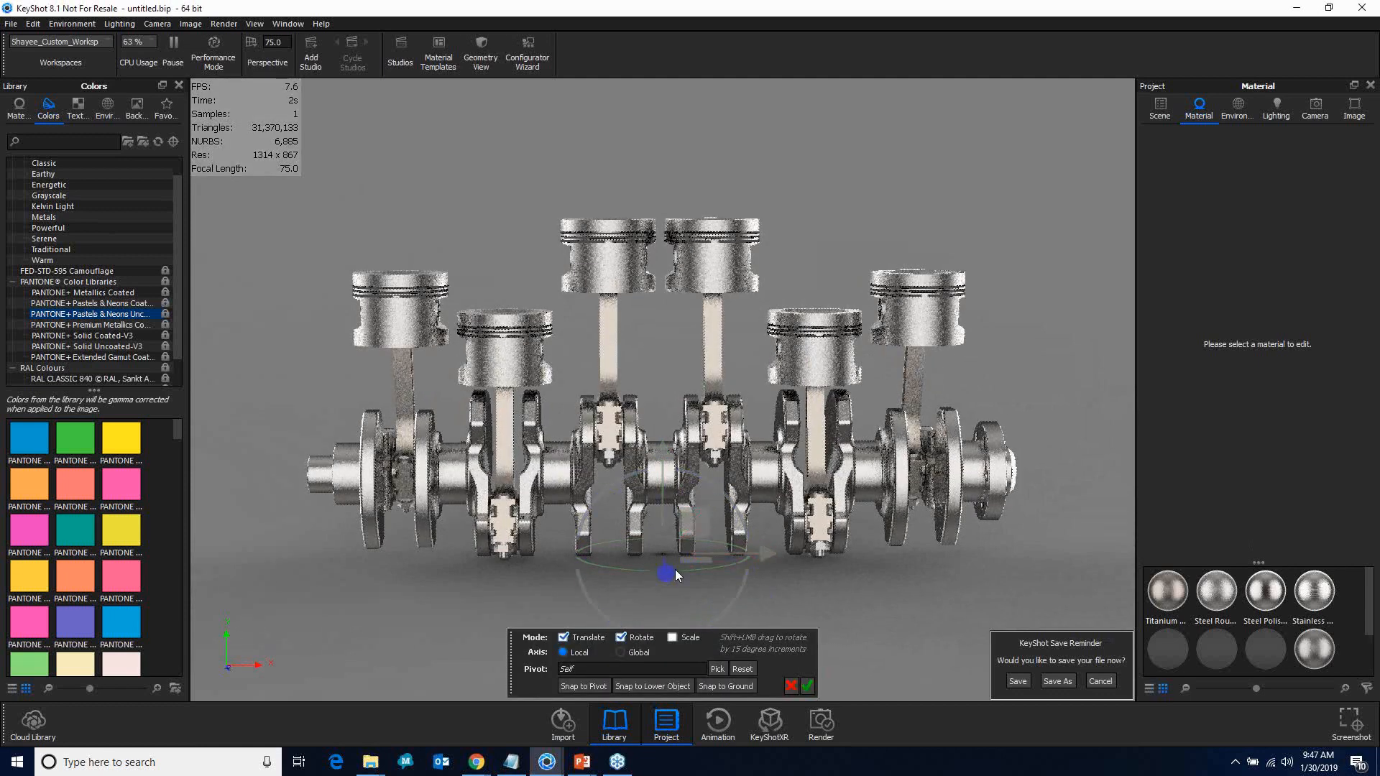
# Step: Cancel the transform on the tiny 1 mm cube and delete the cube from the scene
pyautogui.click(1159, 108)
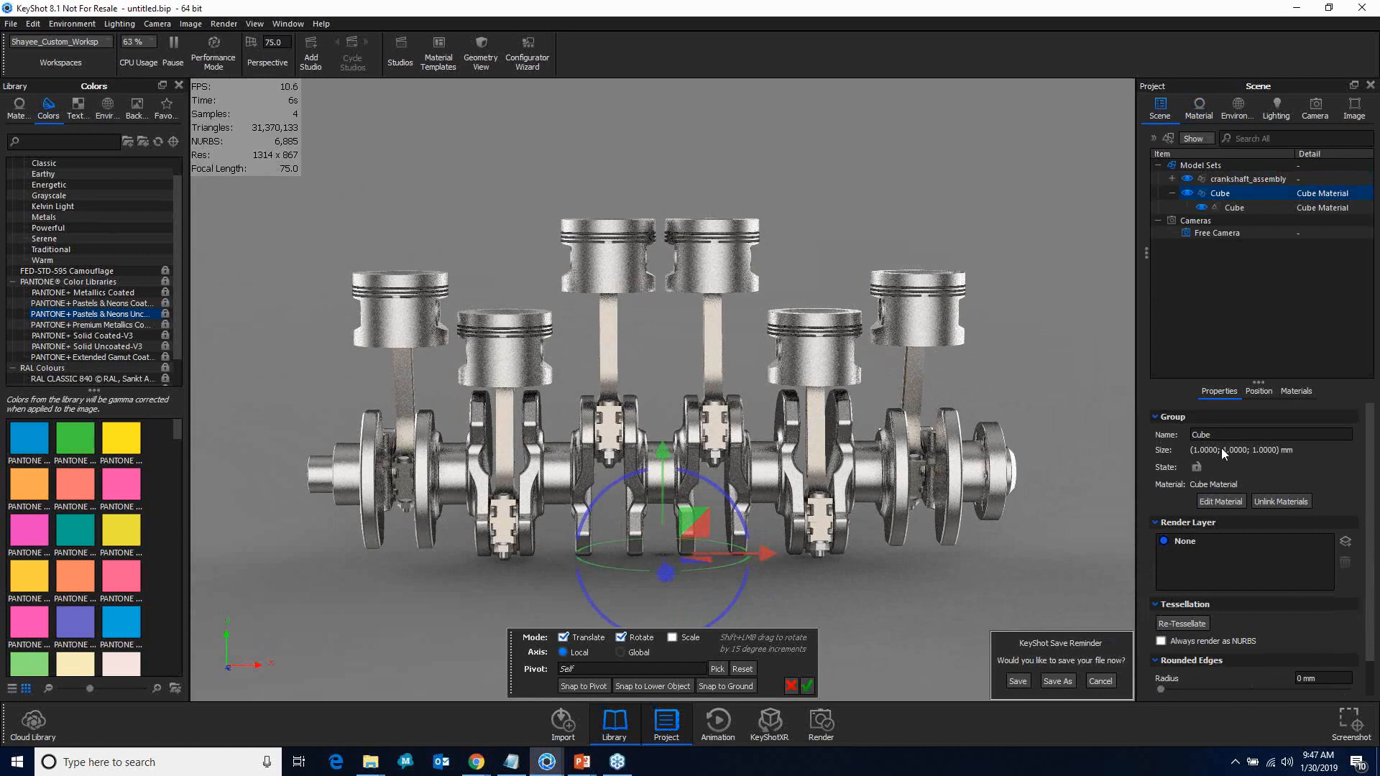
pyautogui.click(790, 686)
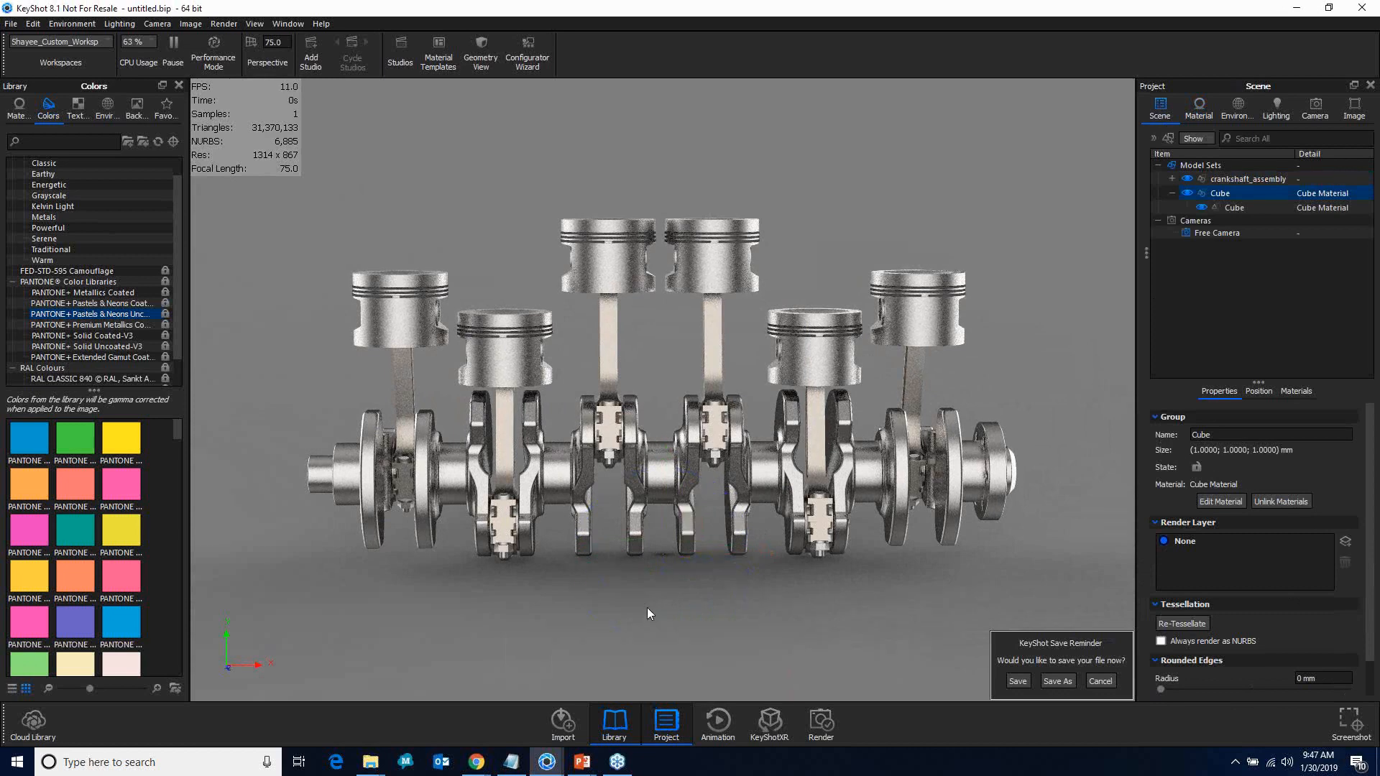
pyautogui.press('Delete')
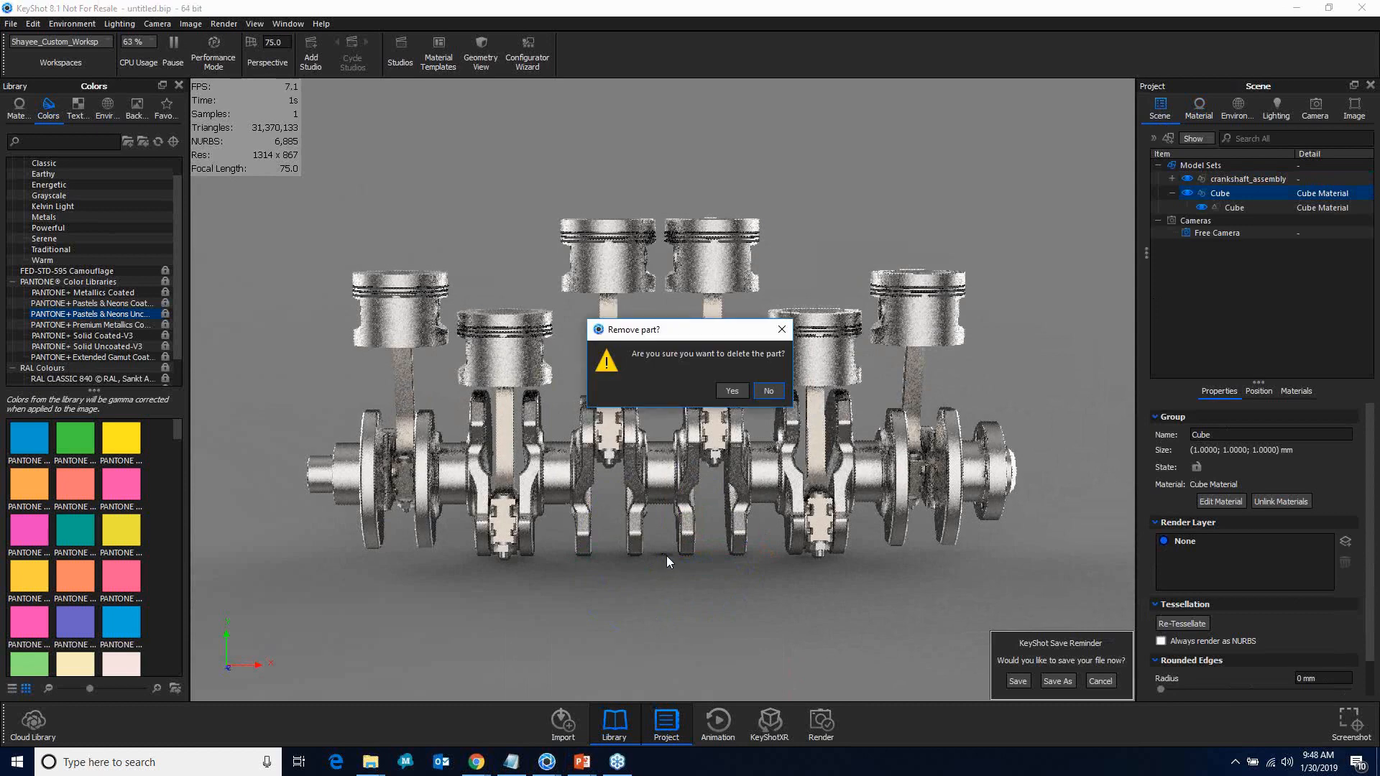
pyautogui.press('Return')
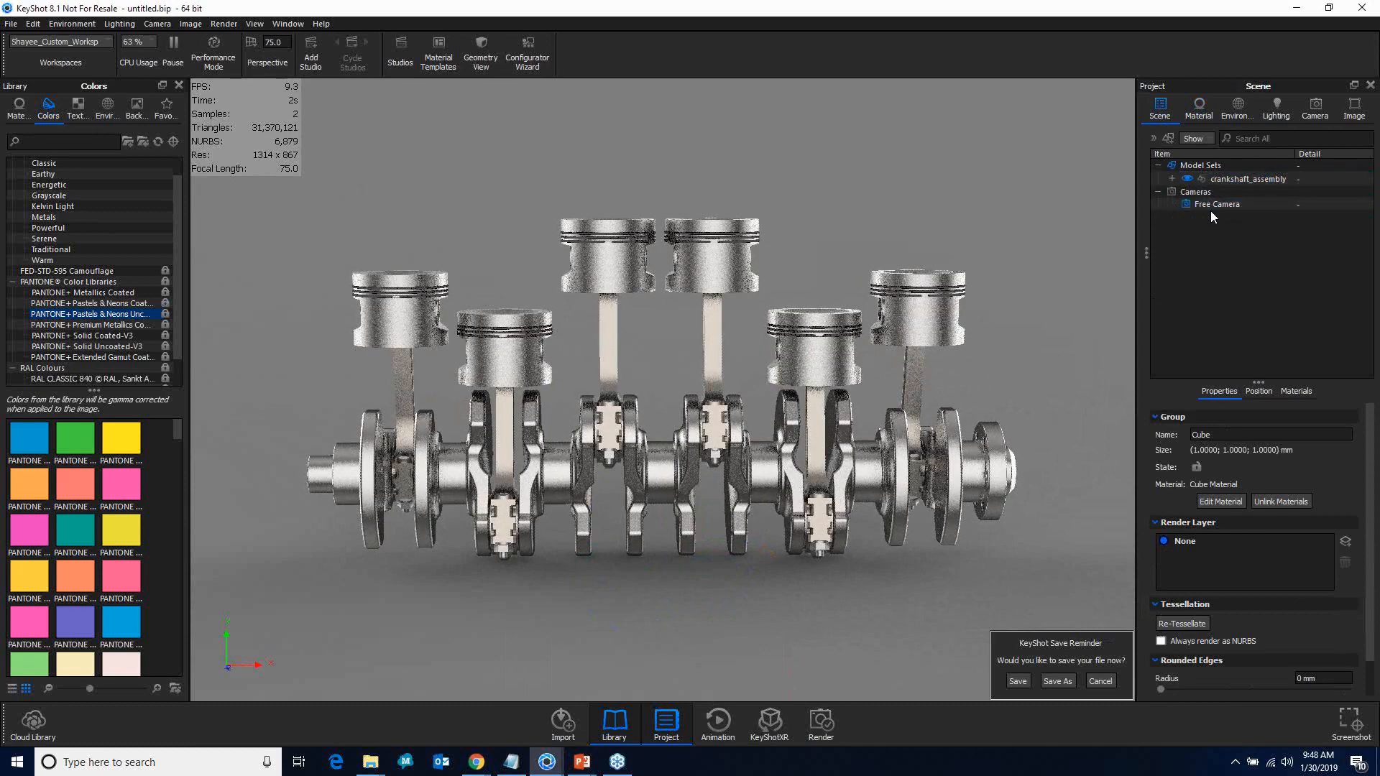
pyautogui.press('XF86AudioMute')
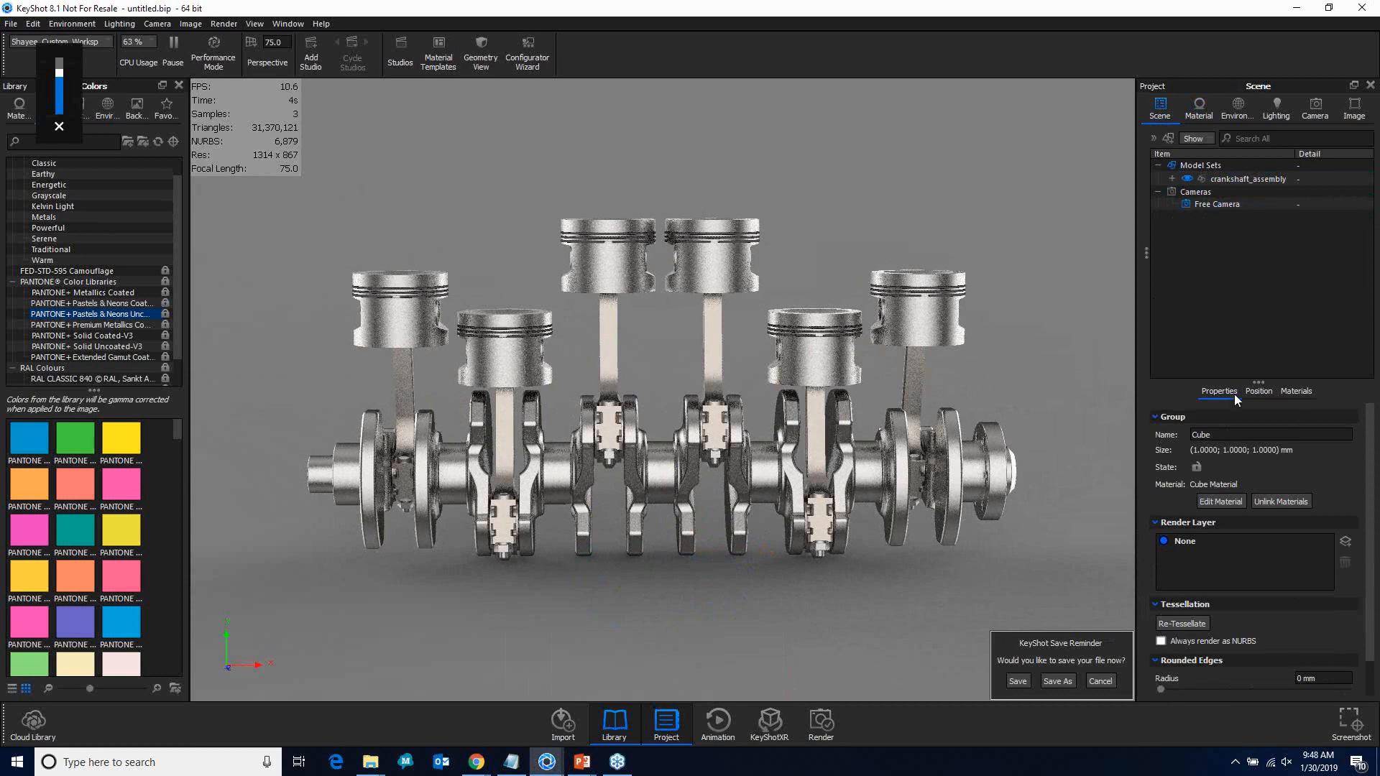
# Step: Change the scene units to inches, scaling the scene so that 1 mm becomes 1 inch
pyautogui.click(1236, 180)
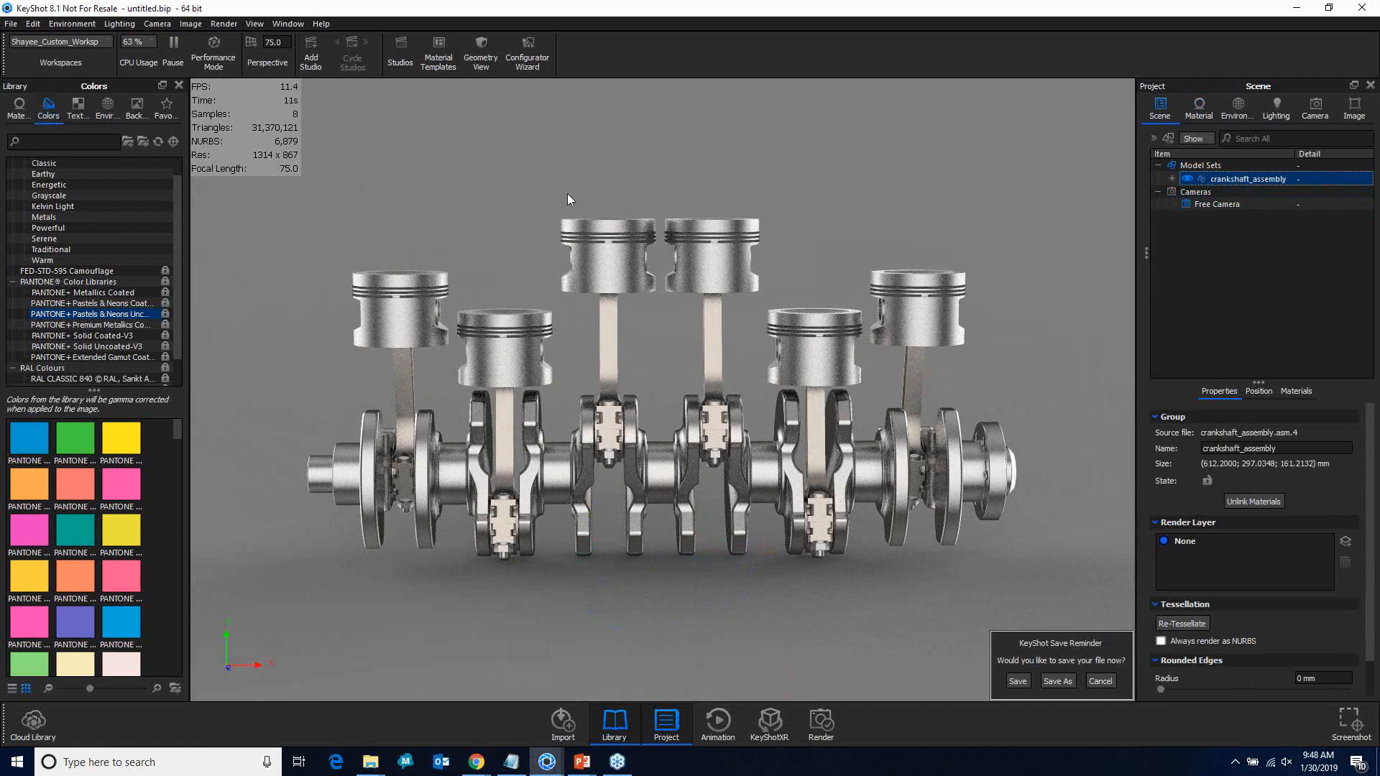
pyautogui.click(35, 26)
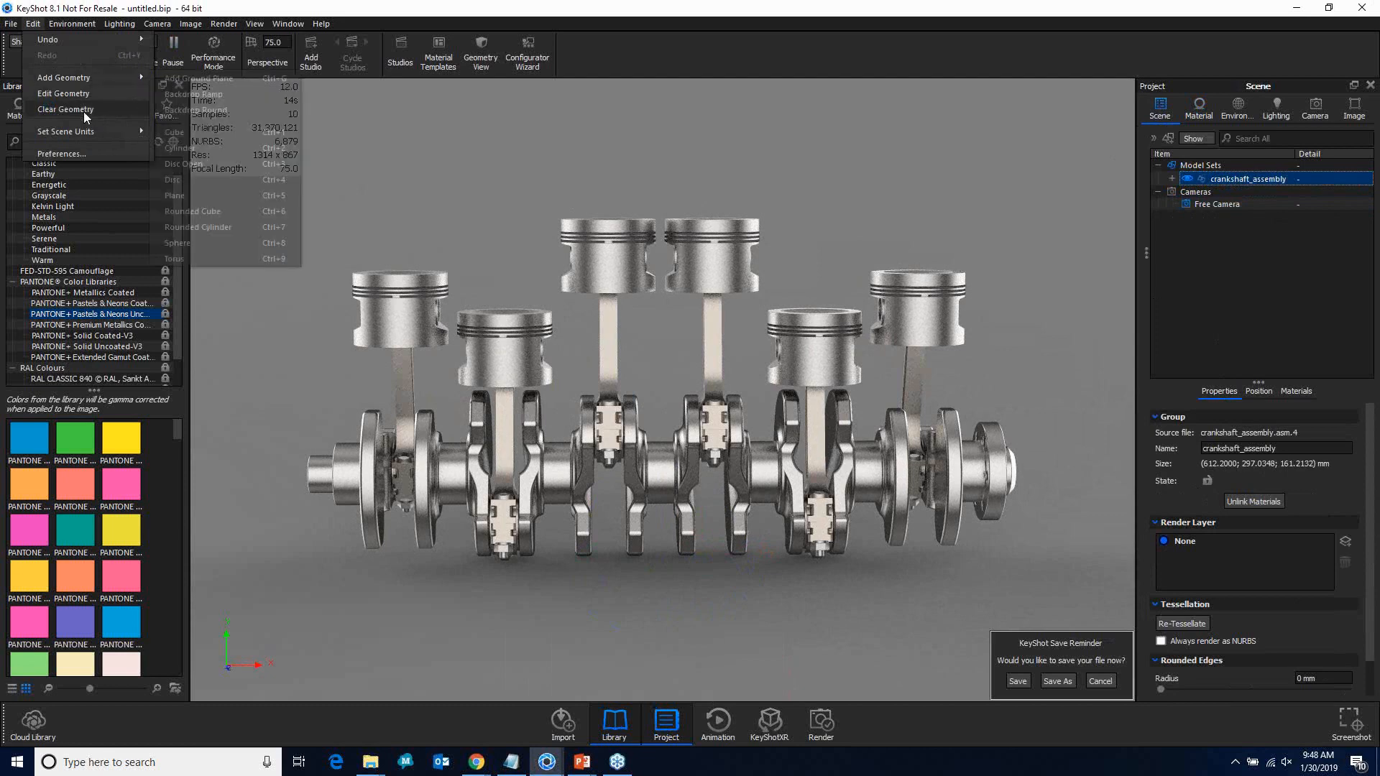
pyautogui.moveTo(105, 135)
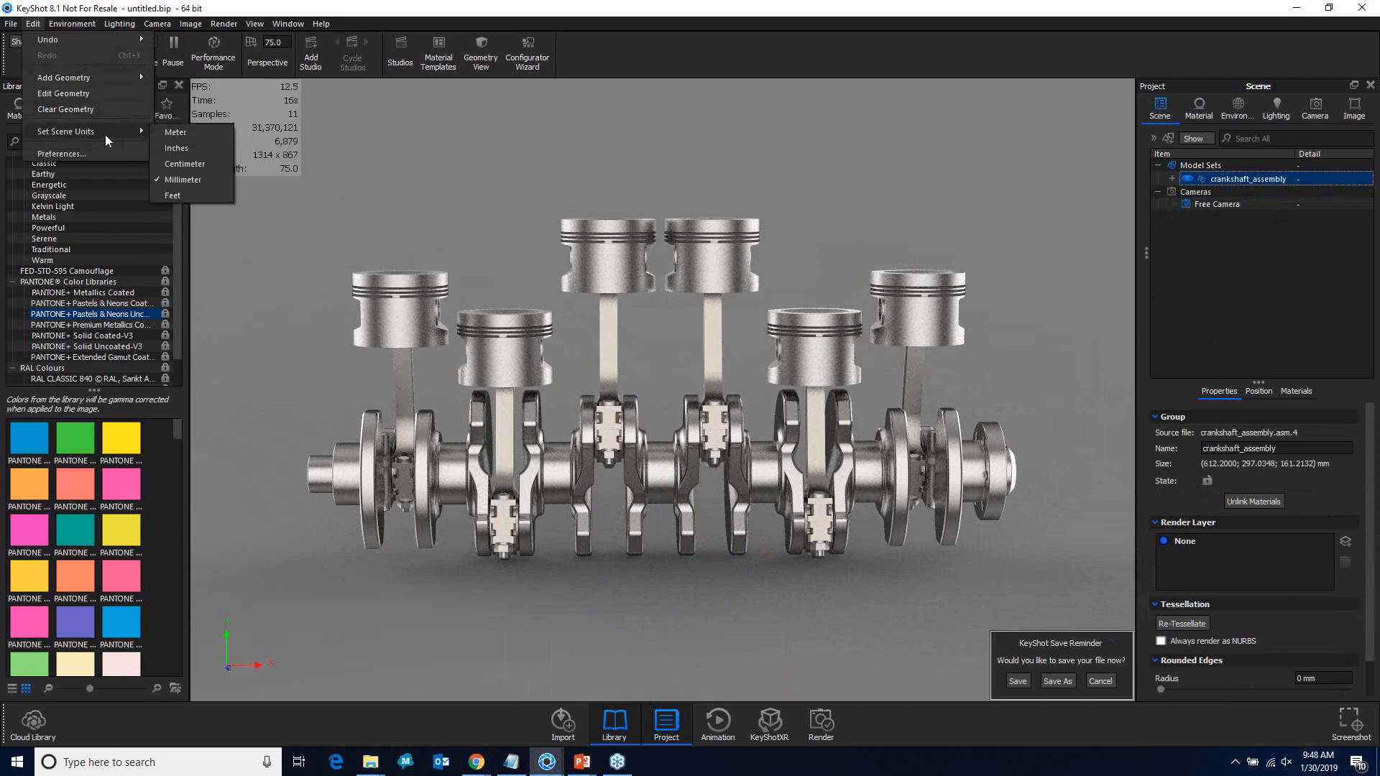
pyautogui.click(183, 146)
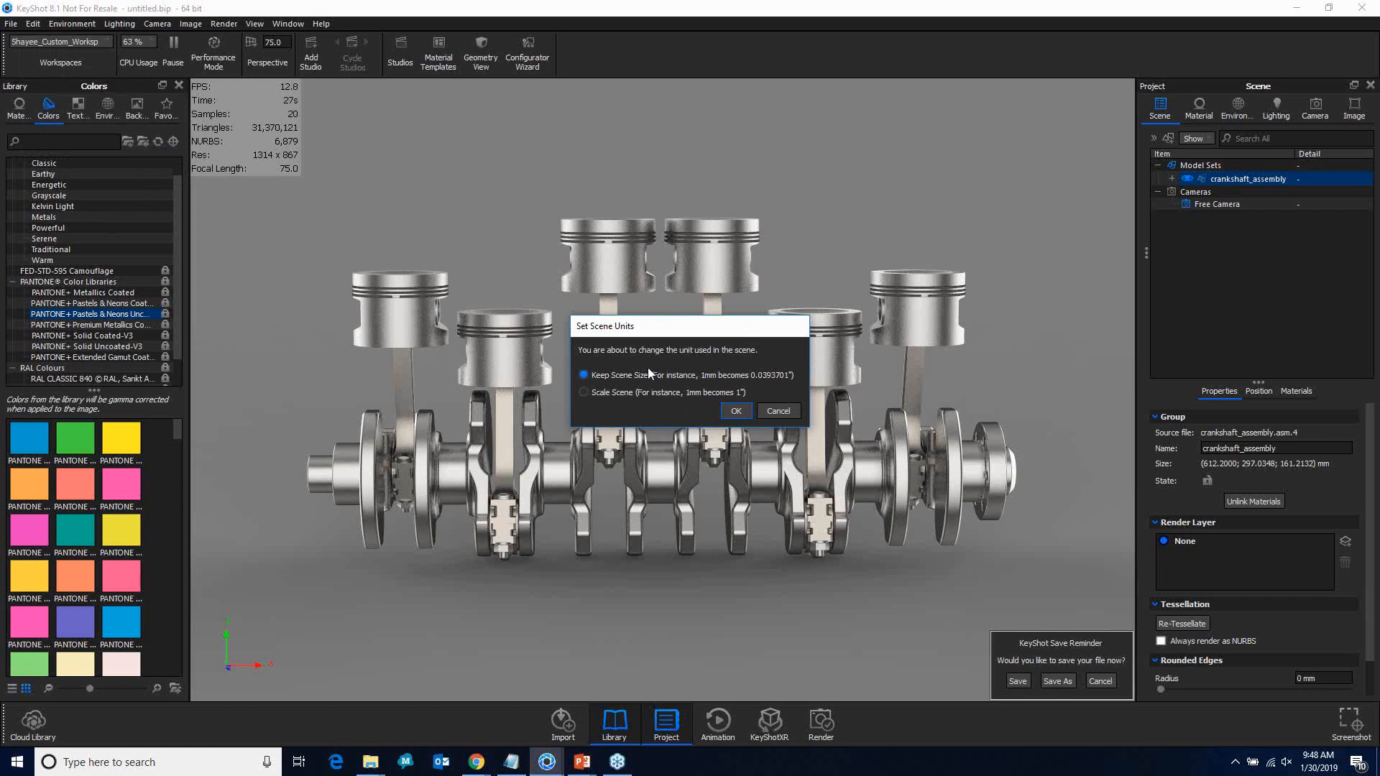
pyautogui.click(737, 410)
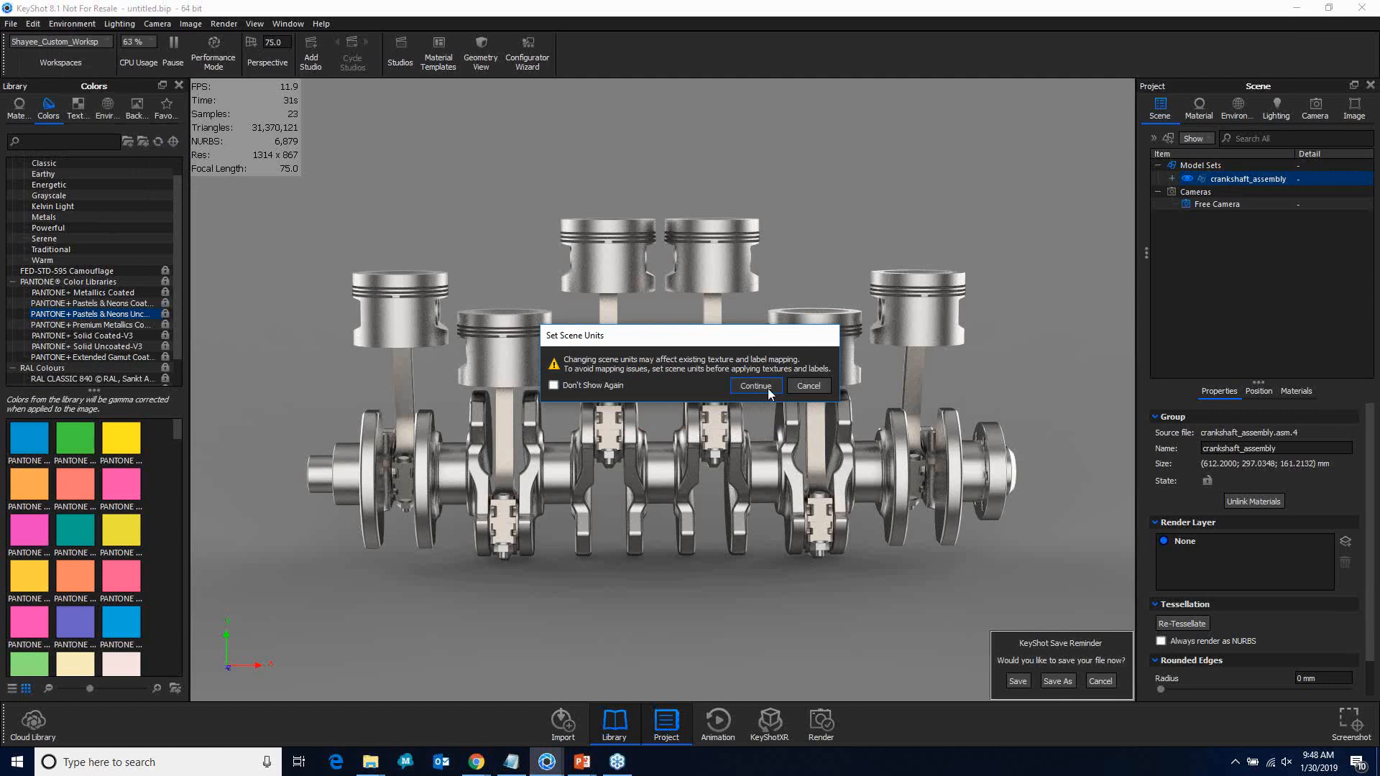
pyautogui.click(757, 386)
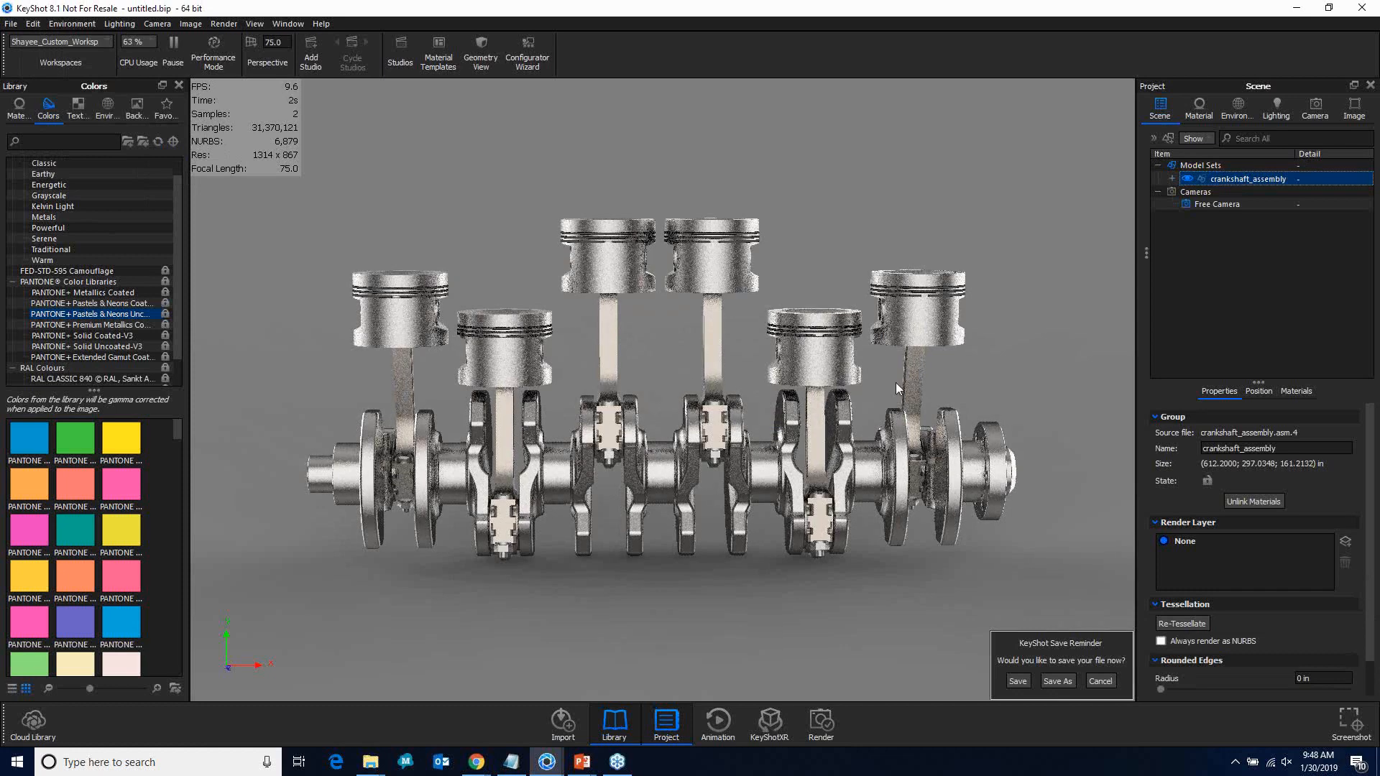
# Step: Add a cube to the crankshaft scene and set its overall scale to 300
pyautogui.click(736, 403)
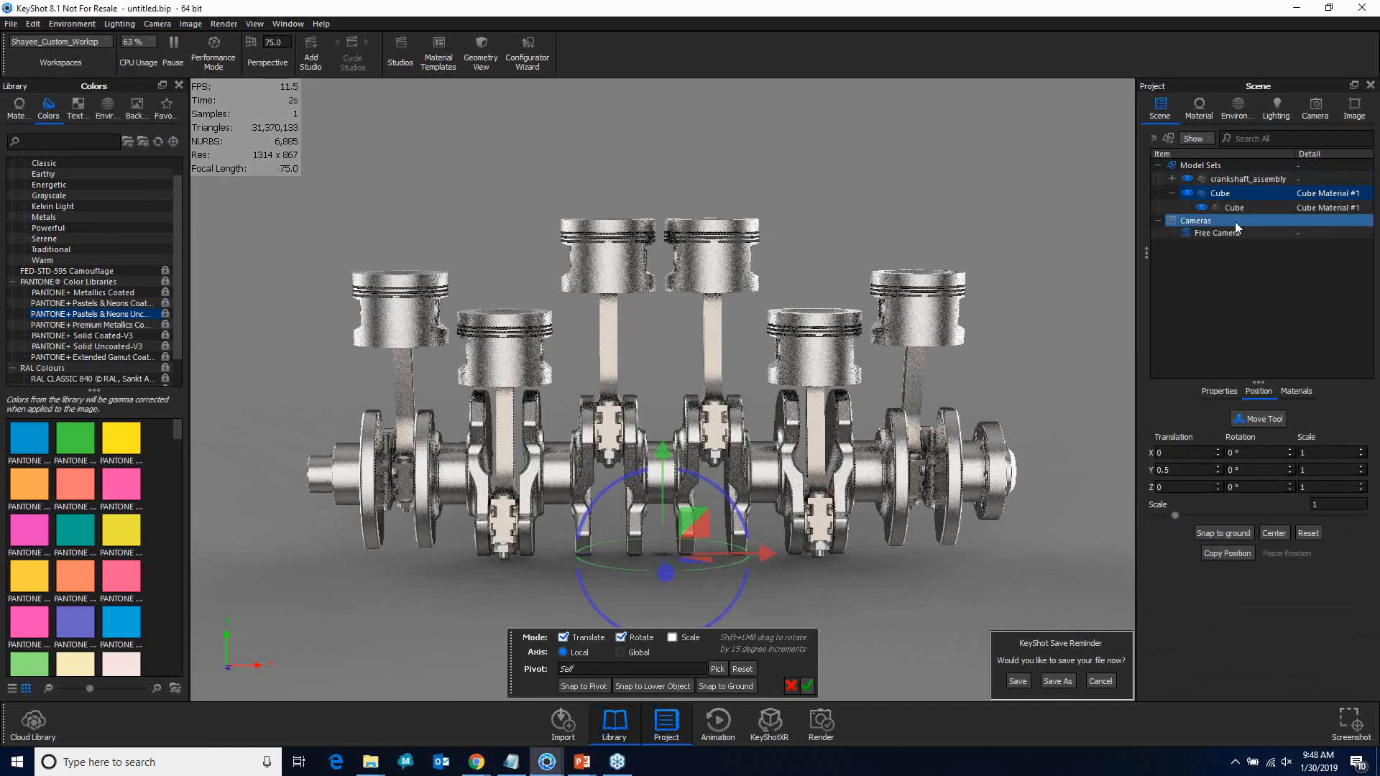
pyautogui.click(1292, 498)
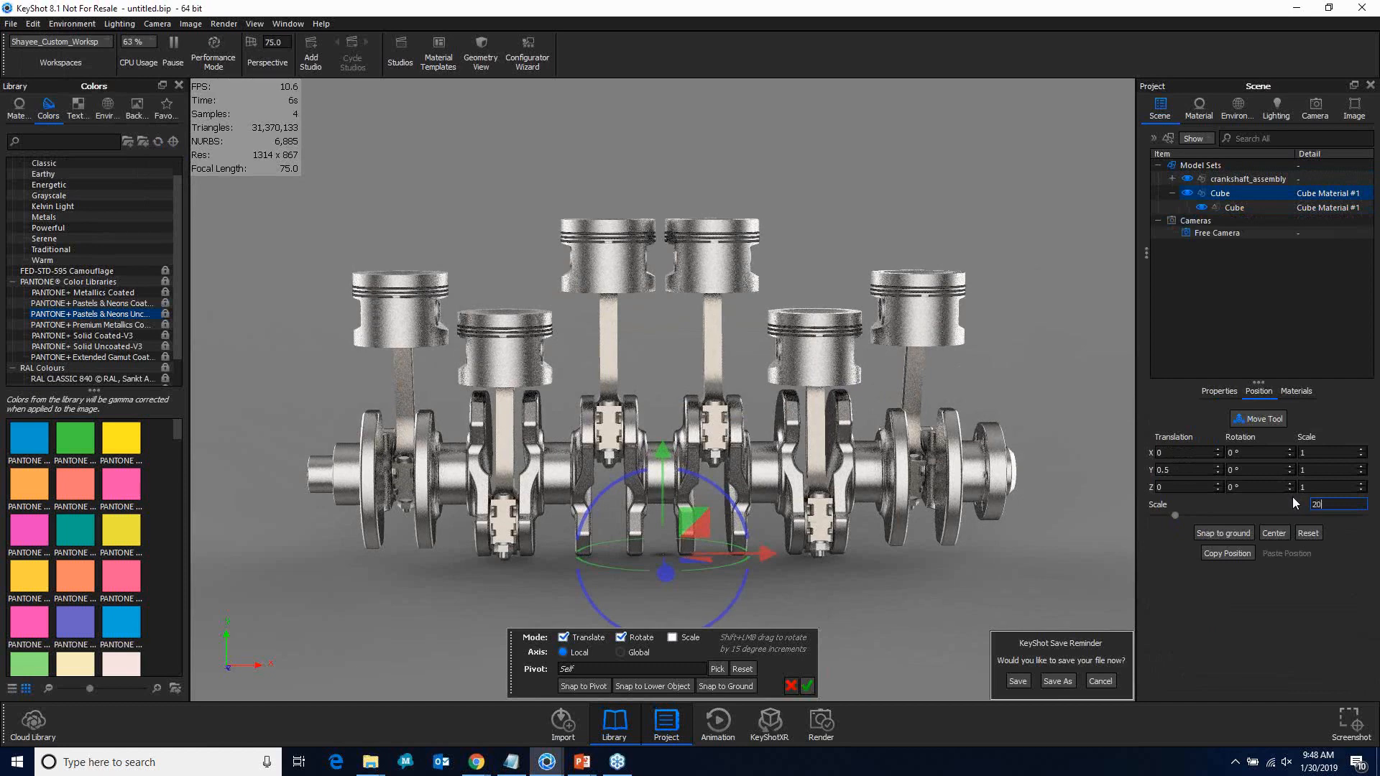
pyautogui.press('Return')
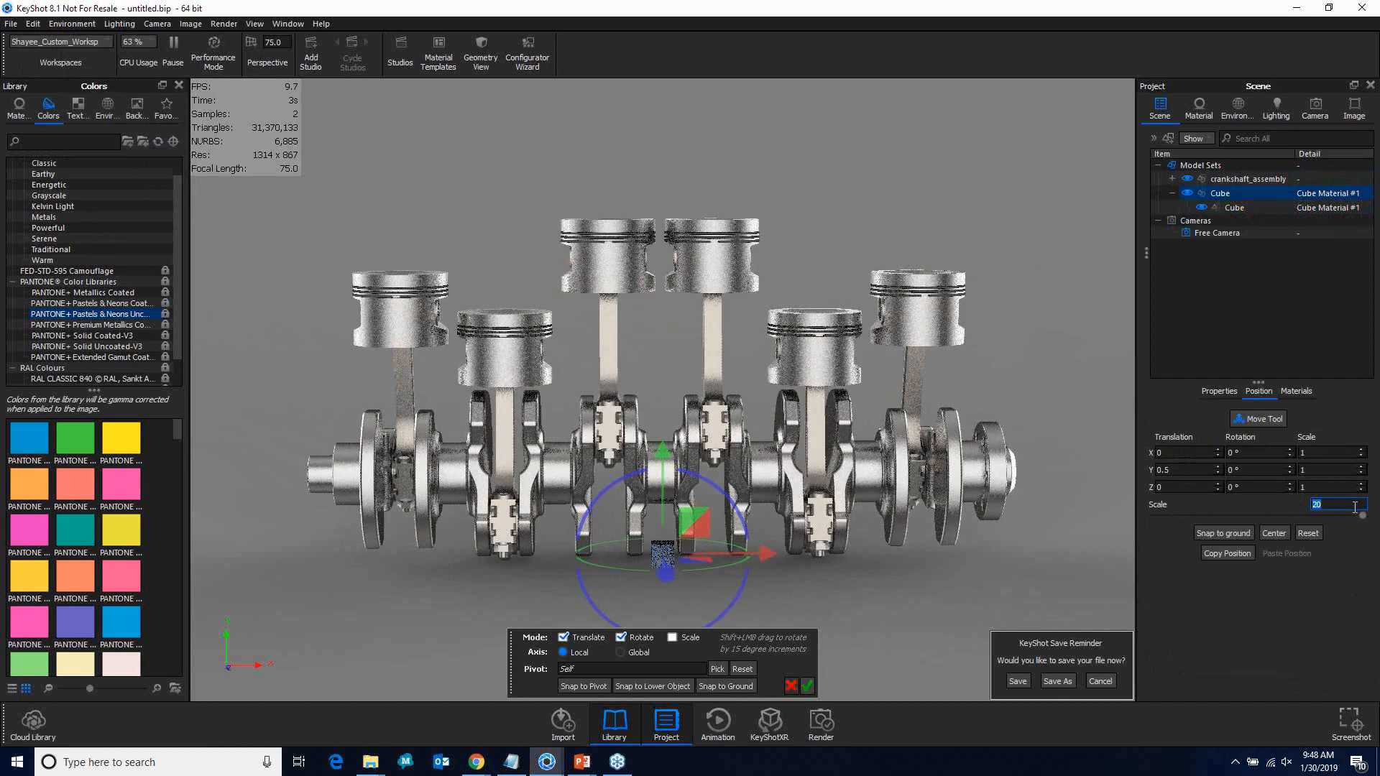
pyautogui.write('50')
pyautogui.press('Return')
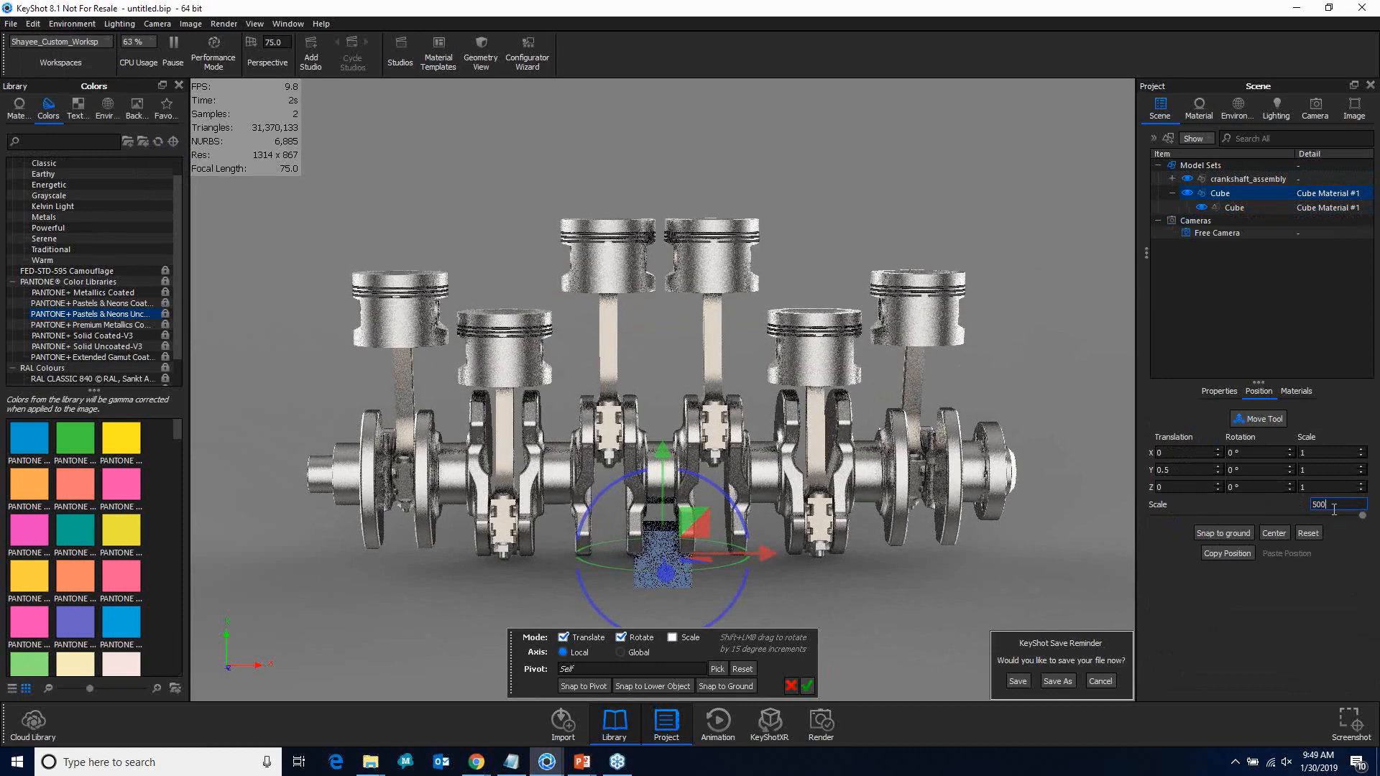
pyautogui.write('500')
pyautogui.press('Return')
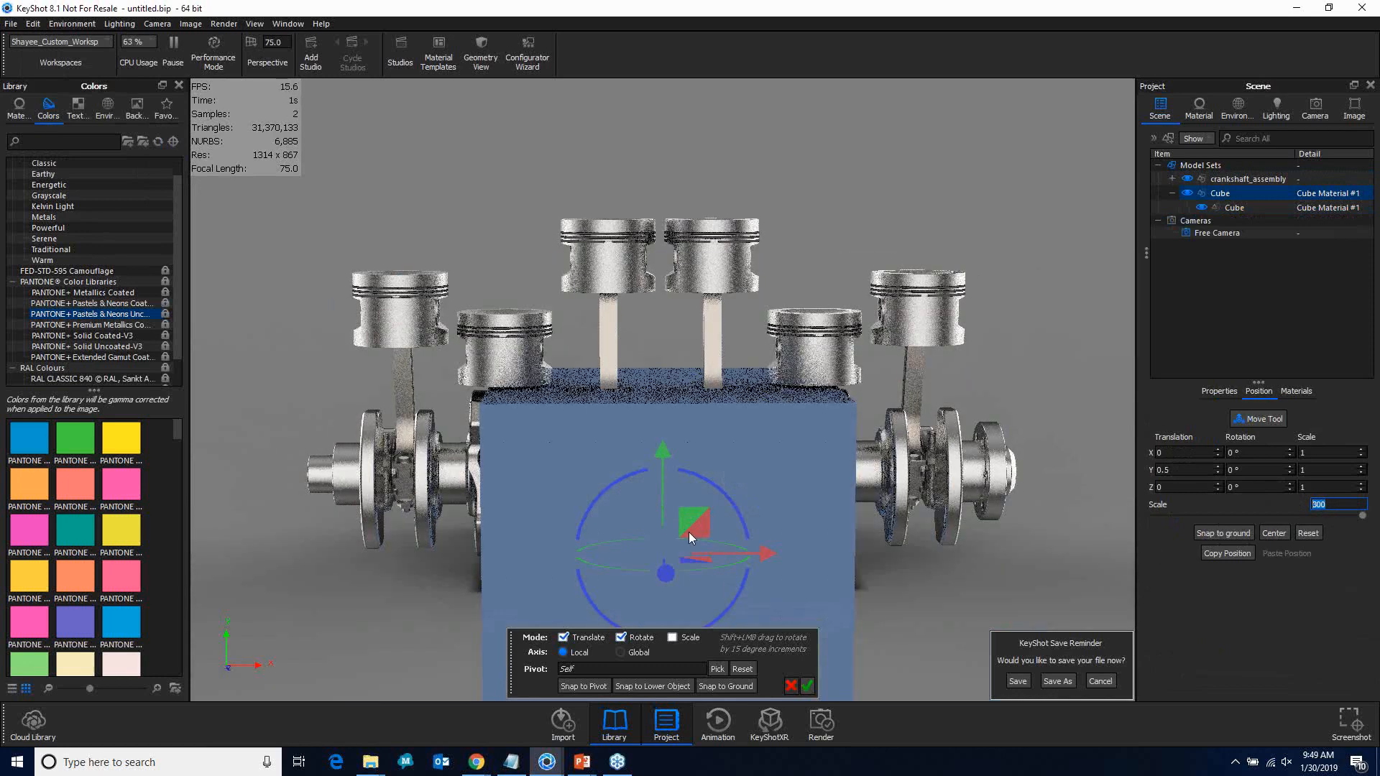
# Step: Snap the cube to the ground and move it along X to about -477, beside the crankshaft
pyautogui.click(1229, 534)
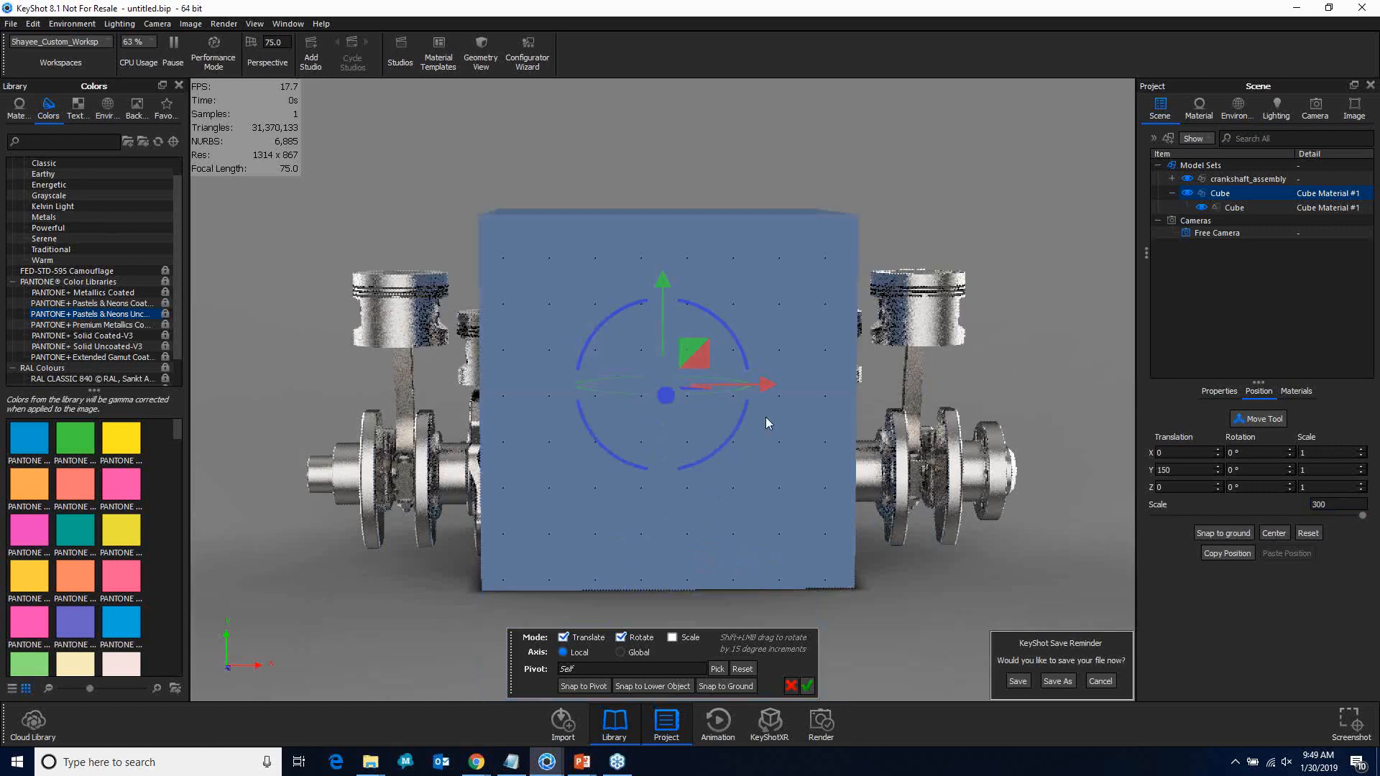
pyautogui.moveTo(748, 386); pyautogui.dragTo(247, 421)
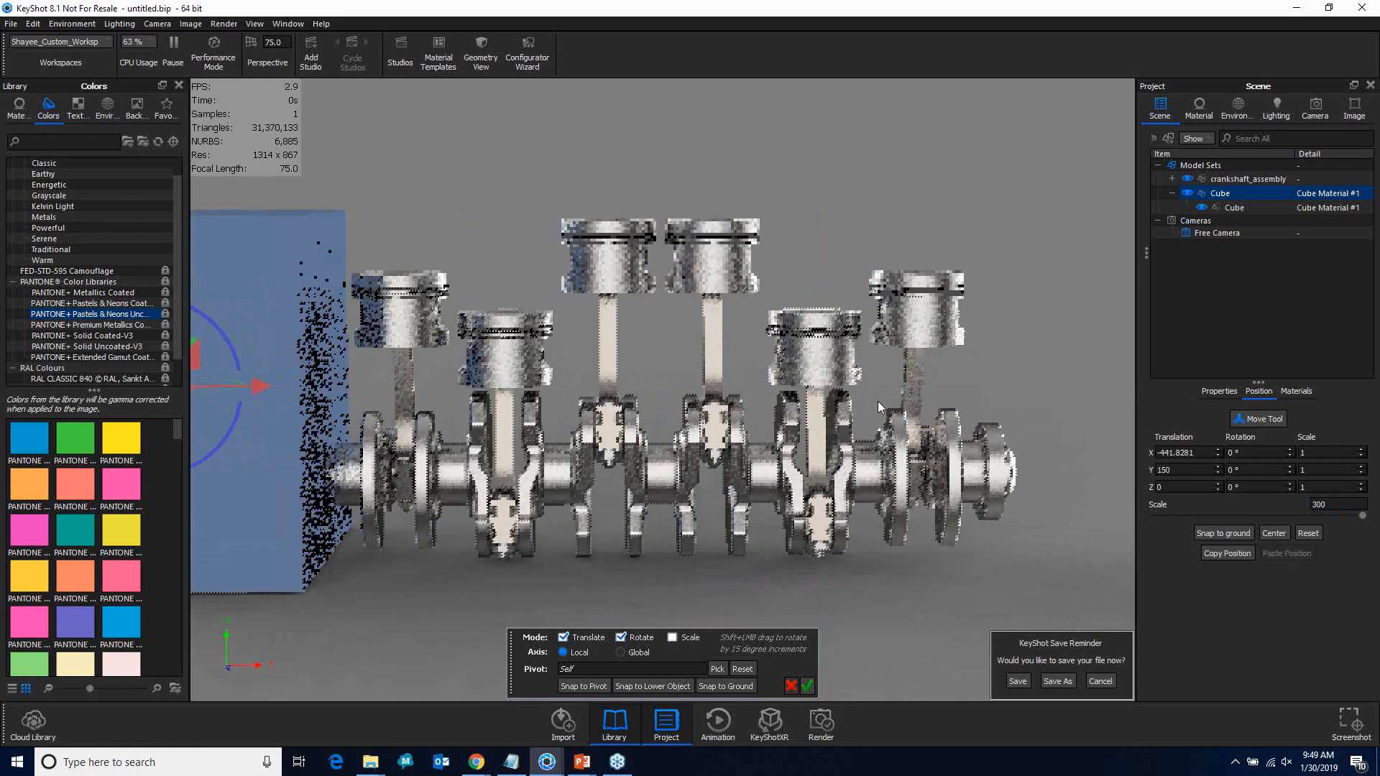
pyautogui.moveTo(317, 389); pyautogui.dragTo(281, 396)
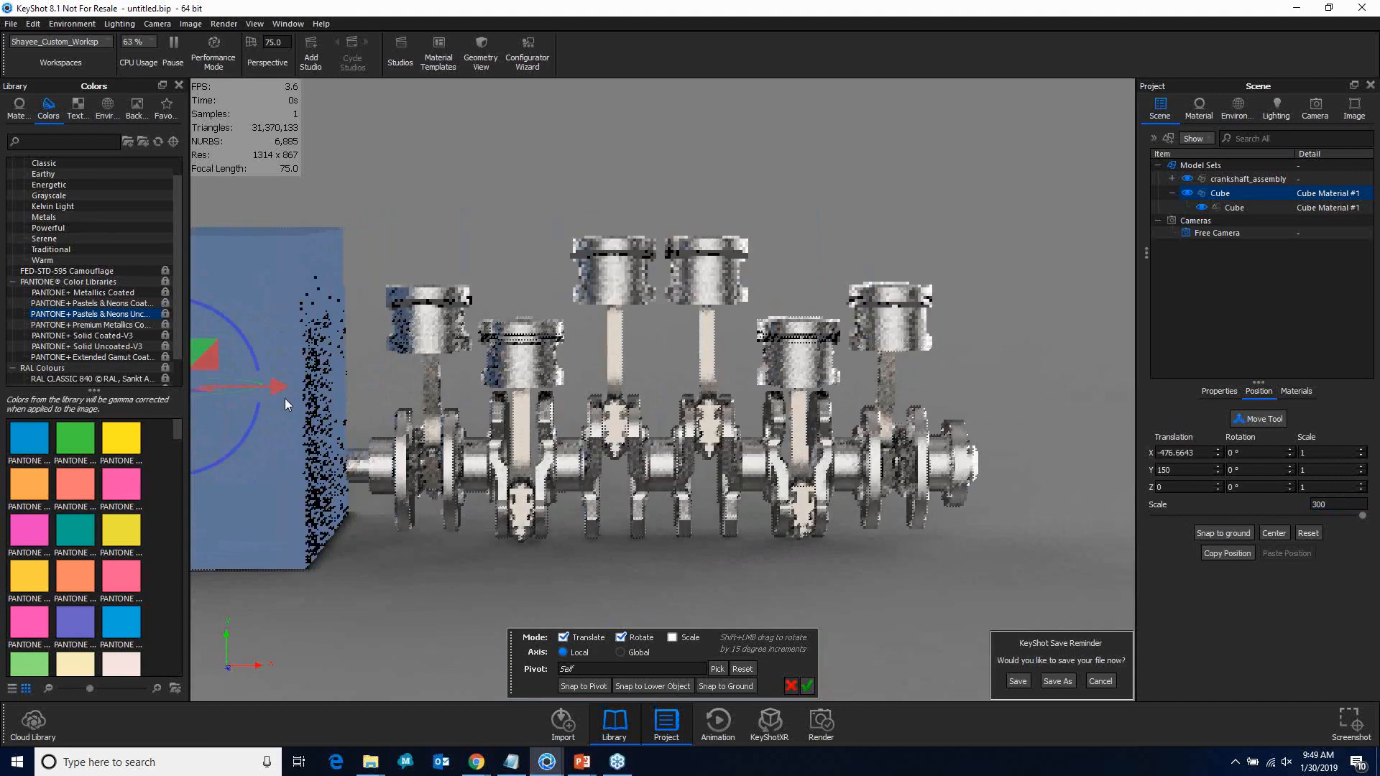
pyautogui.scroll(3, 622, 411)
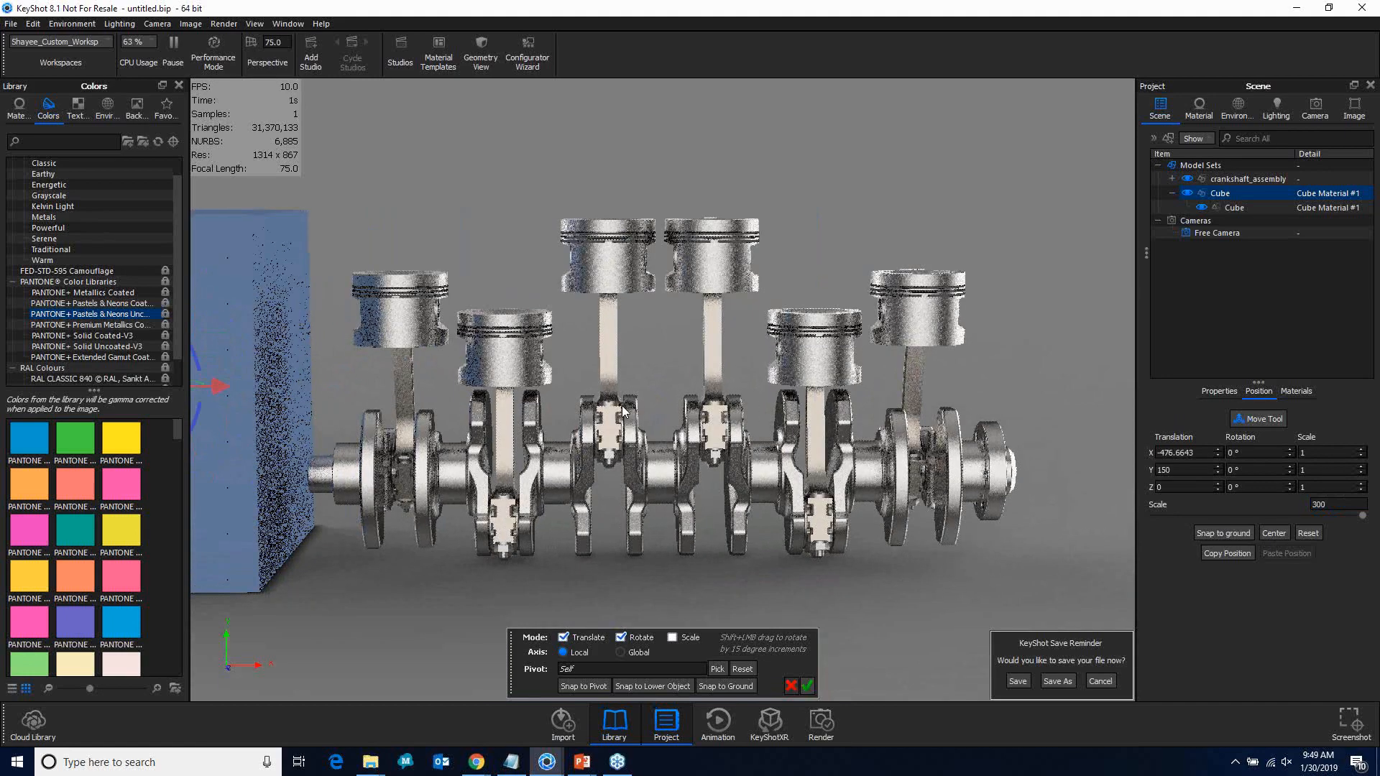
pyautogui.scroll(-3, 622, 411)
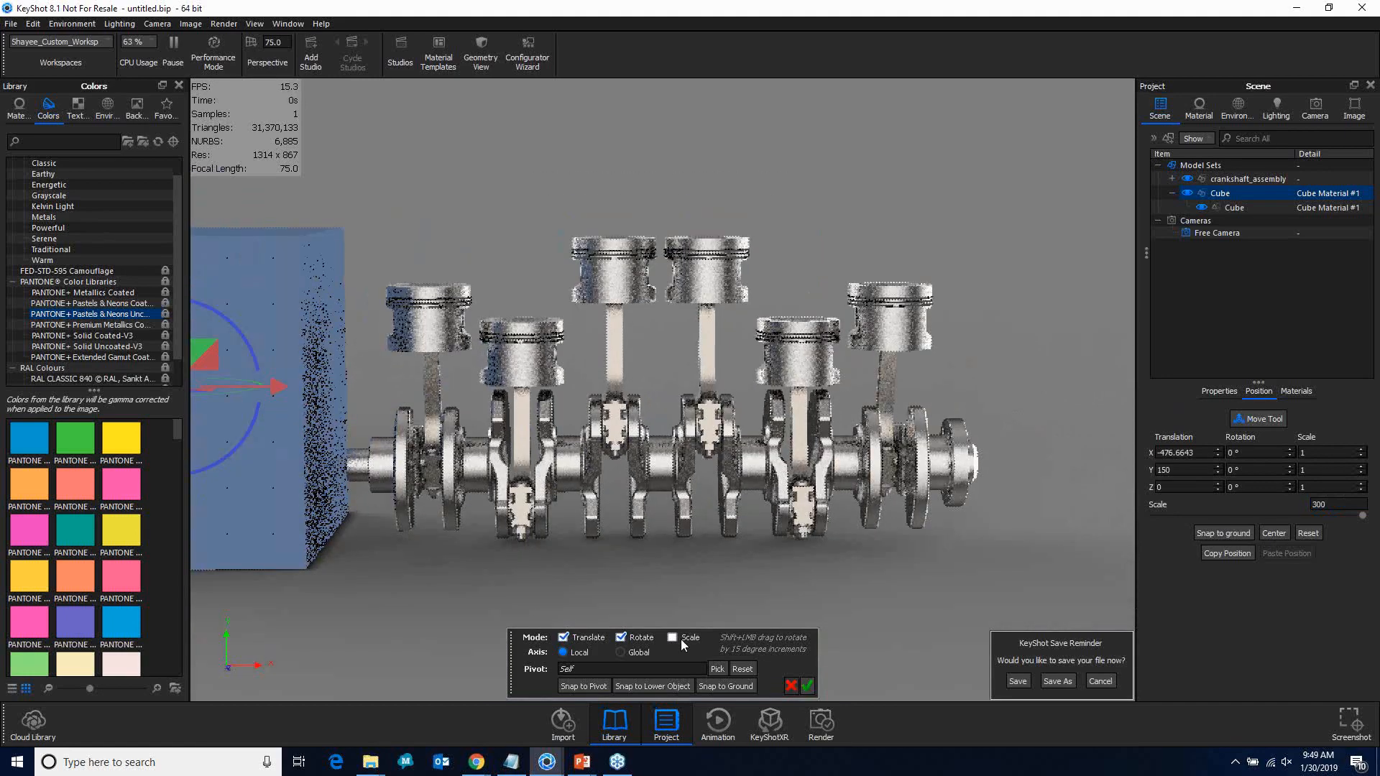
pyautogui.click(808, 685)
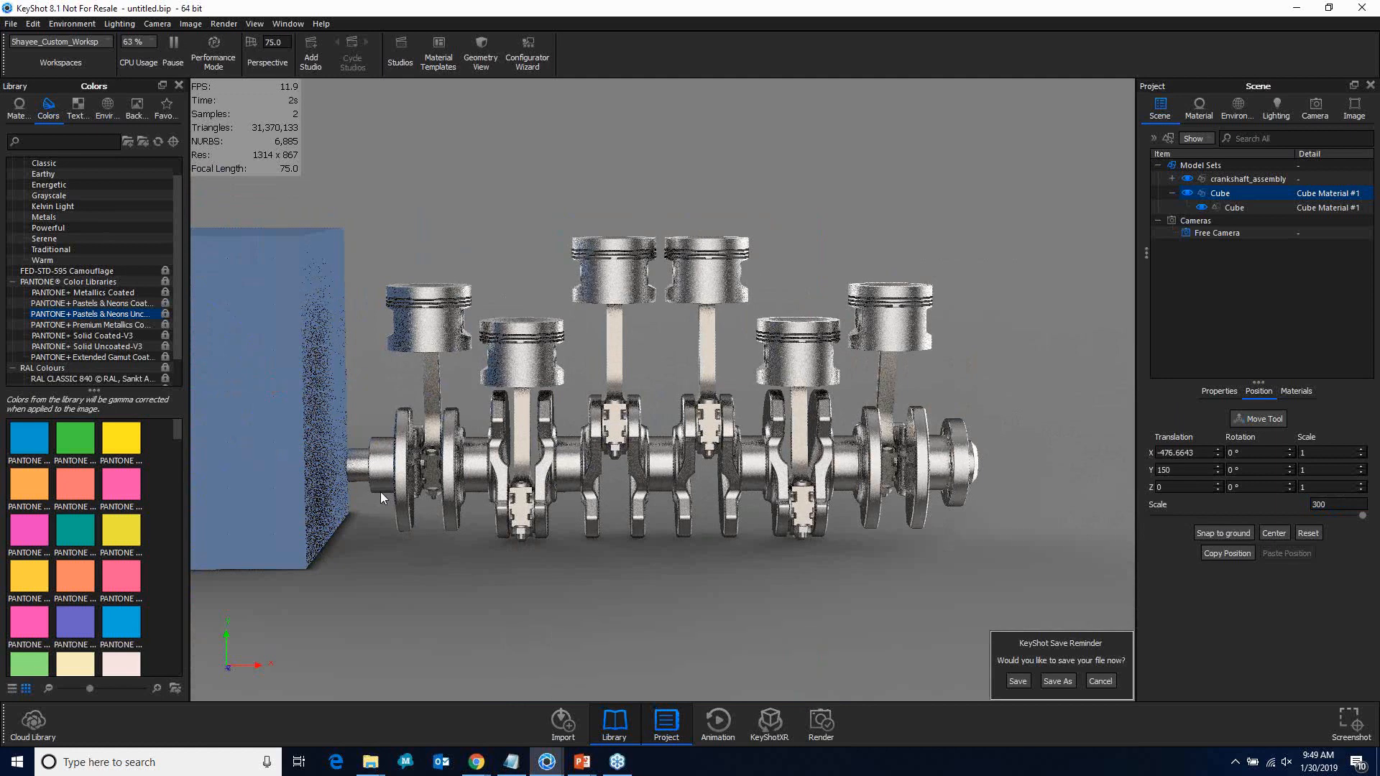
# Step: Change the cube's material type to Cutaway
pyautogui.doubleClick(253, 373)
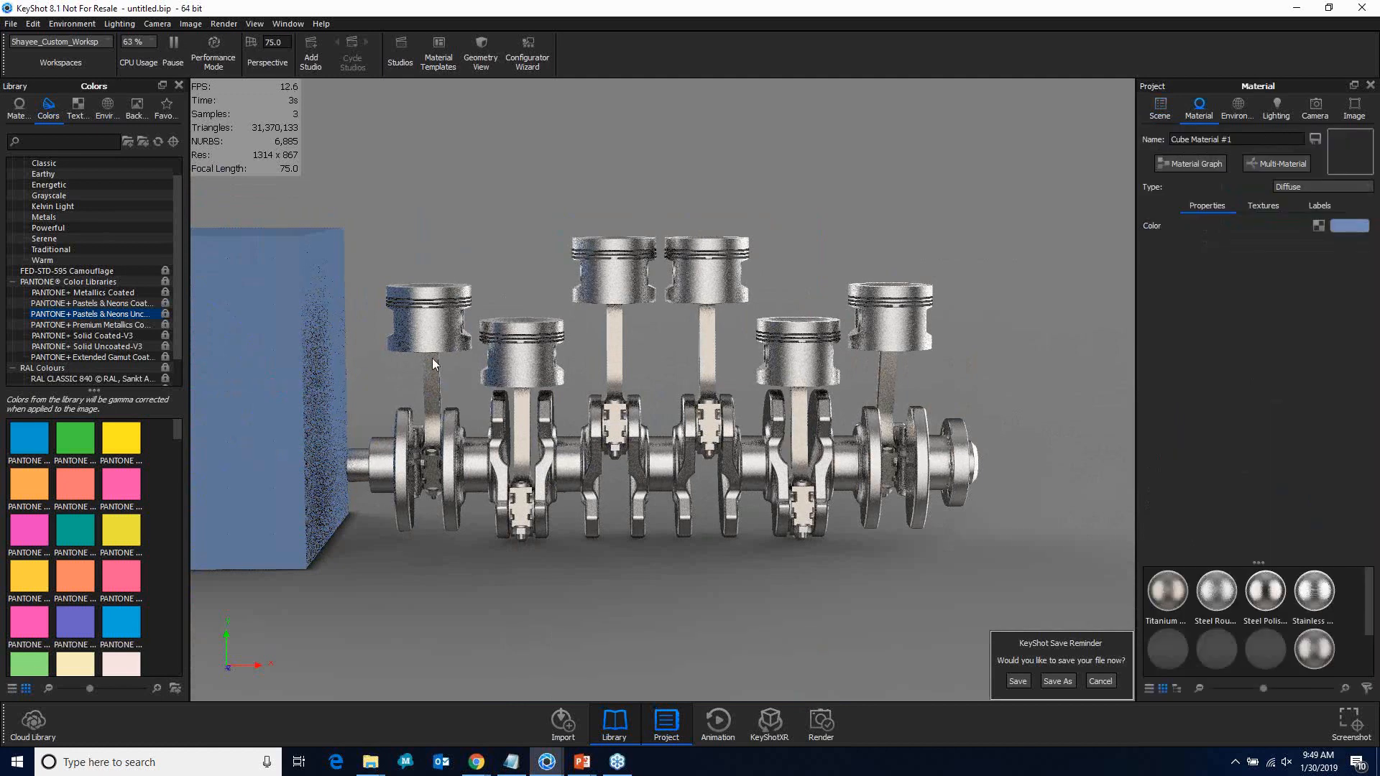
pyautogui.click(1296, 186)
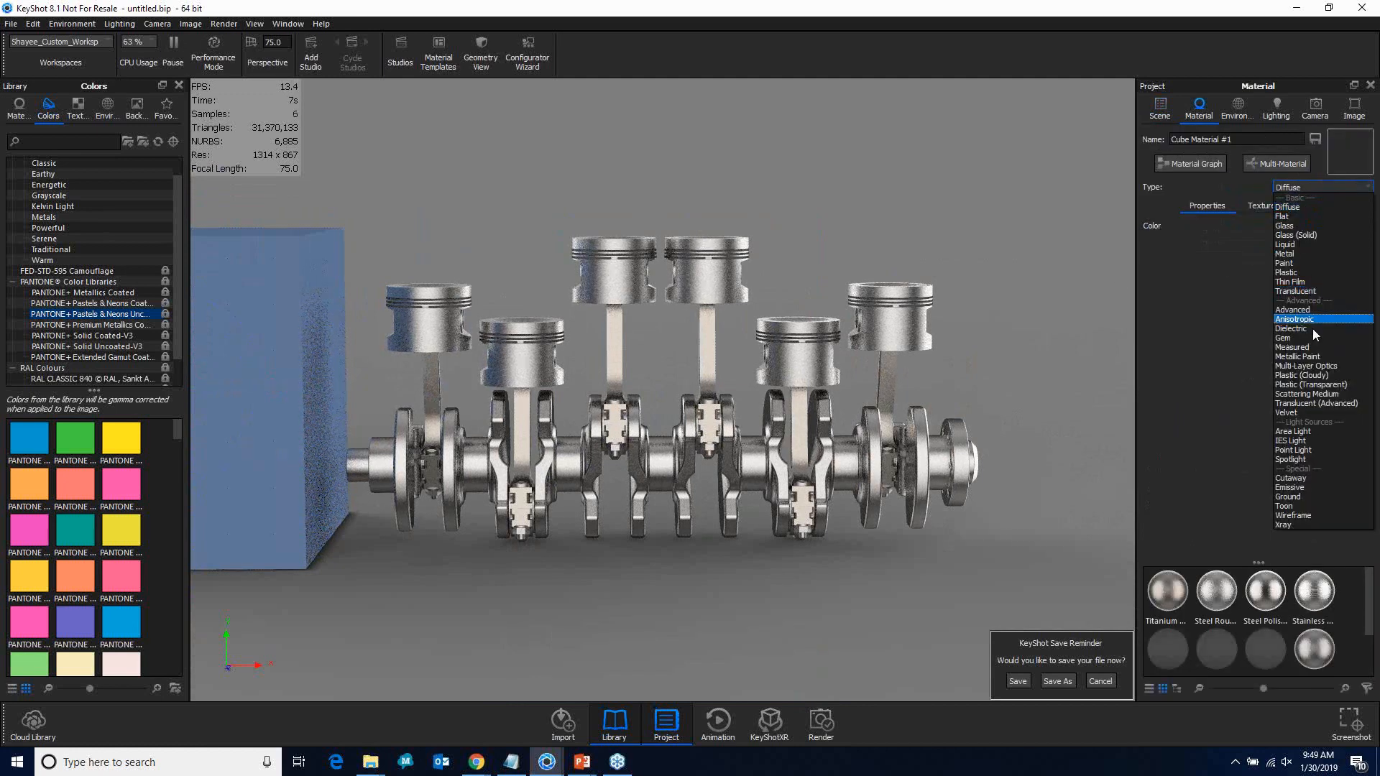
pyautogui.click(1288, 269)
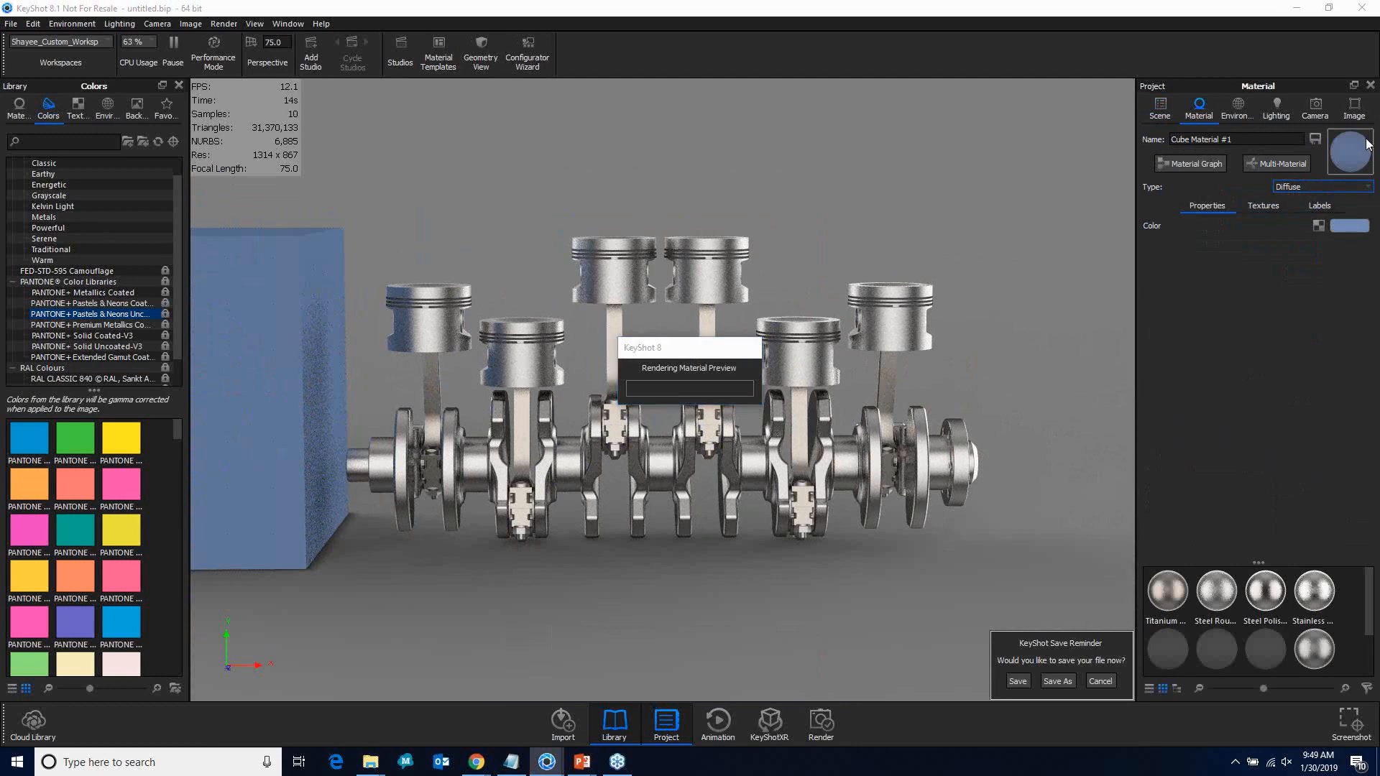
pyautogui.click(1323, 187)
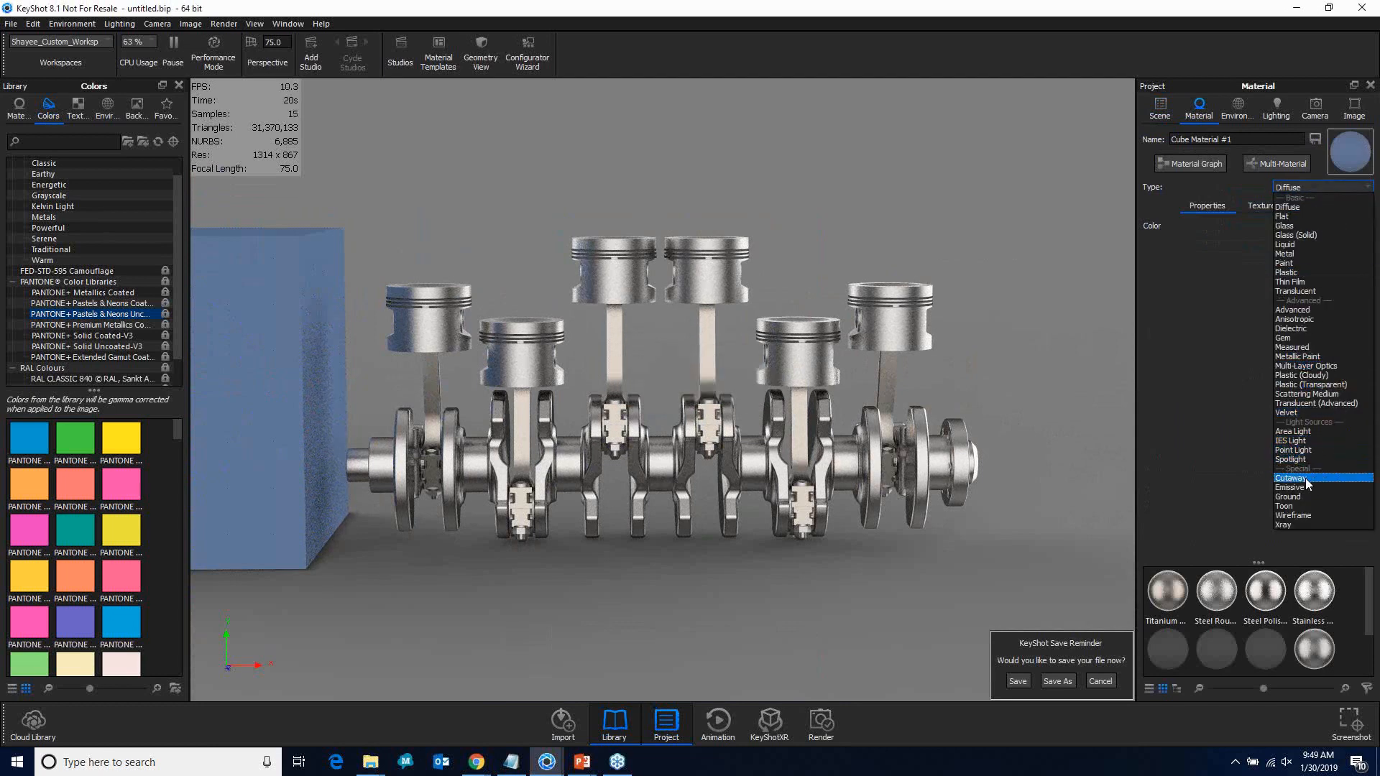
pyautogui.press('Escape')
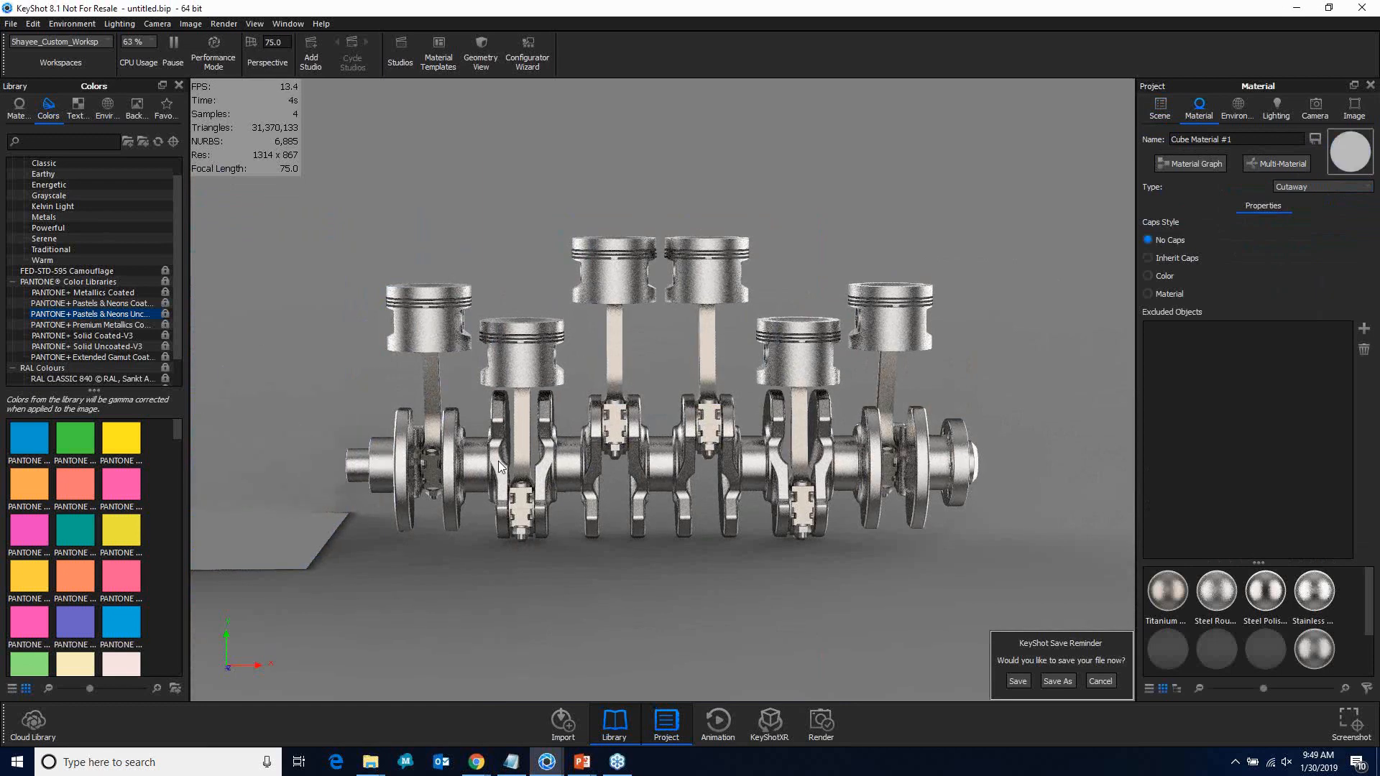
# Step: Move the cutaway cube along X to about -388, into the end piston and crankshaft end
pyautogui.moveTo(586, 461); pyautogui.dragTo(710, 490)
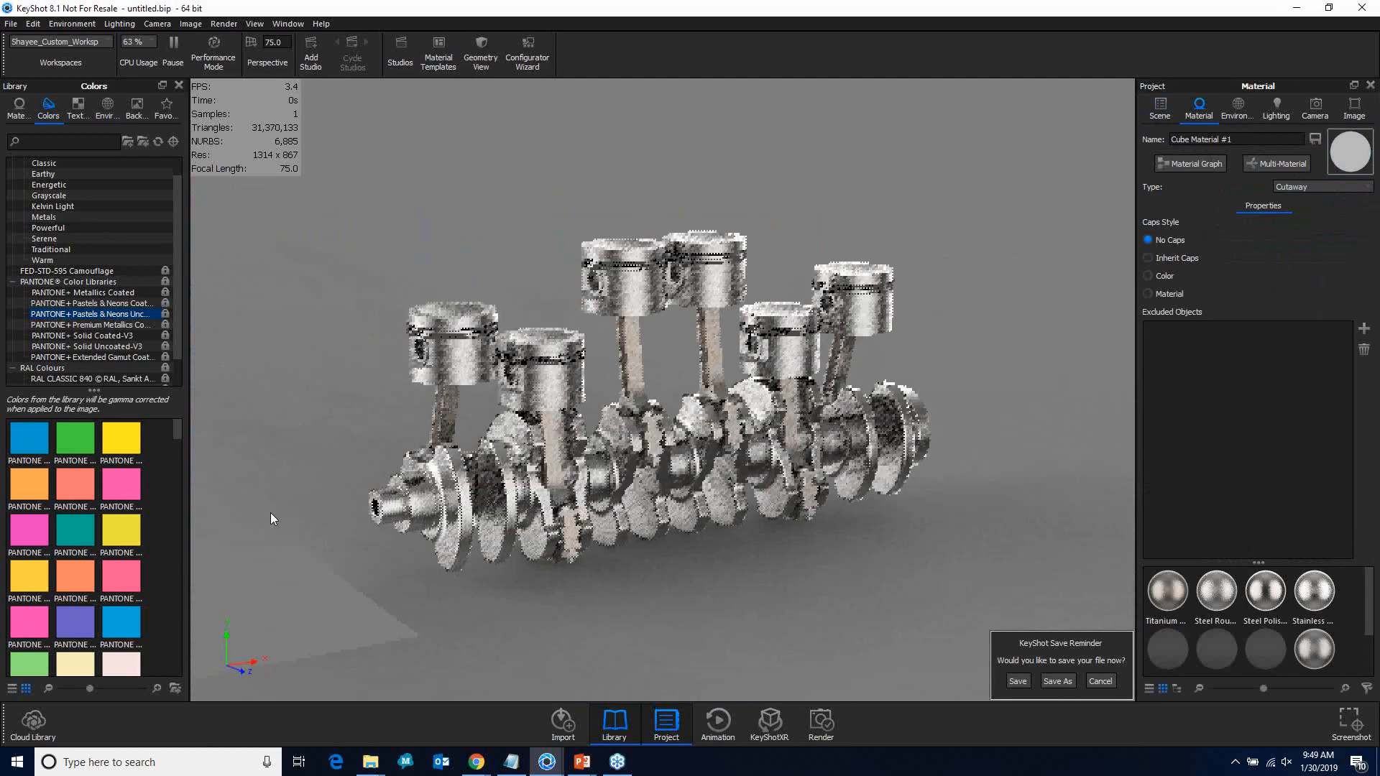
pyautogui.click(1160, 108)
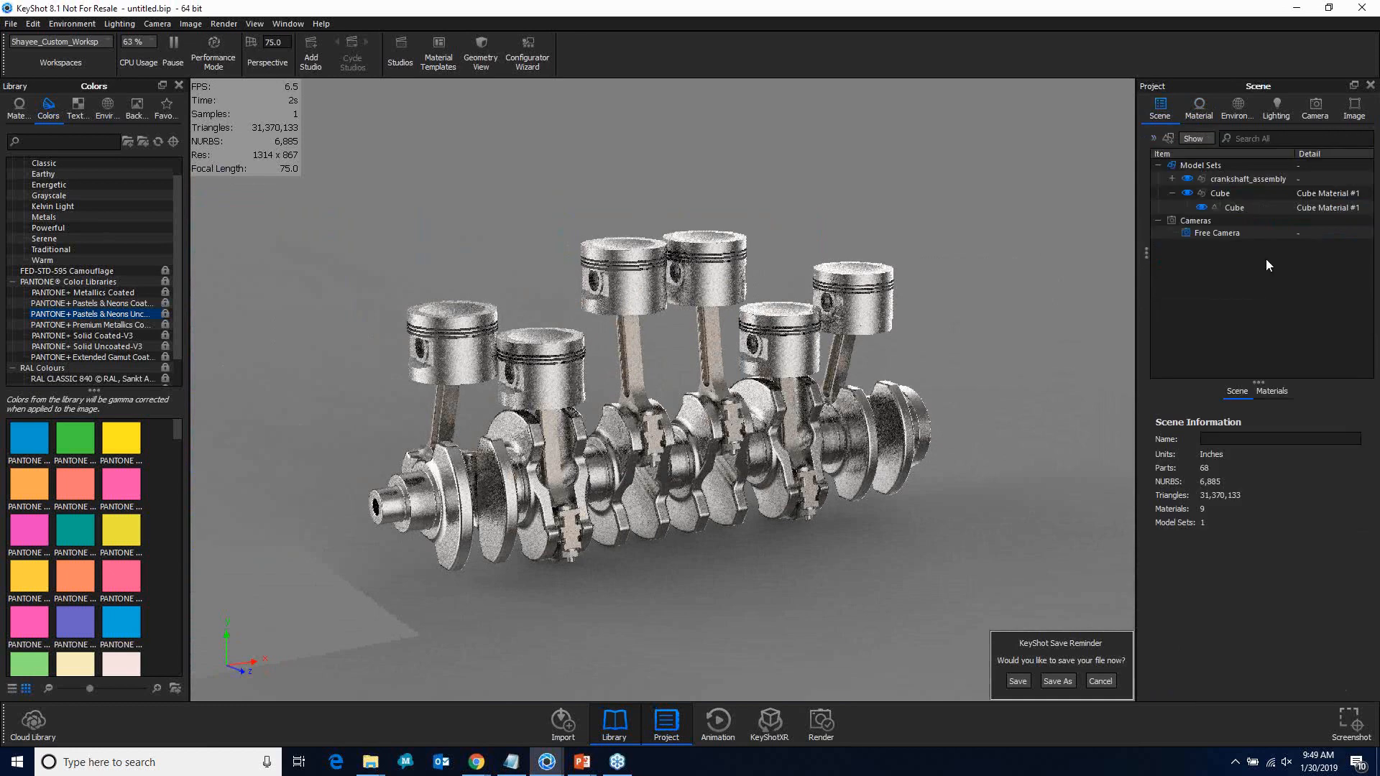
pyautogui.click(1248, 194)
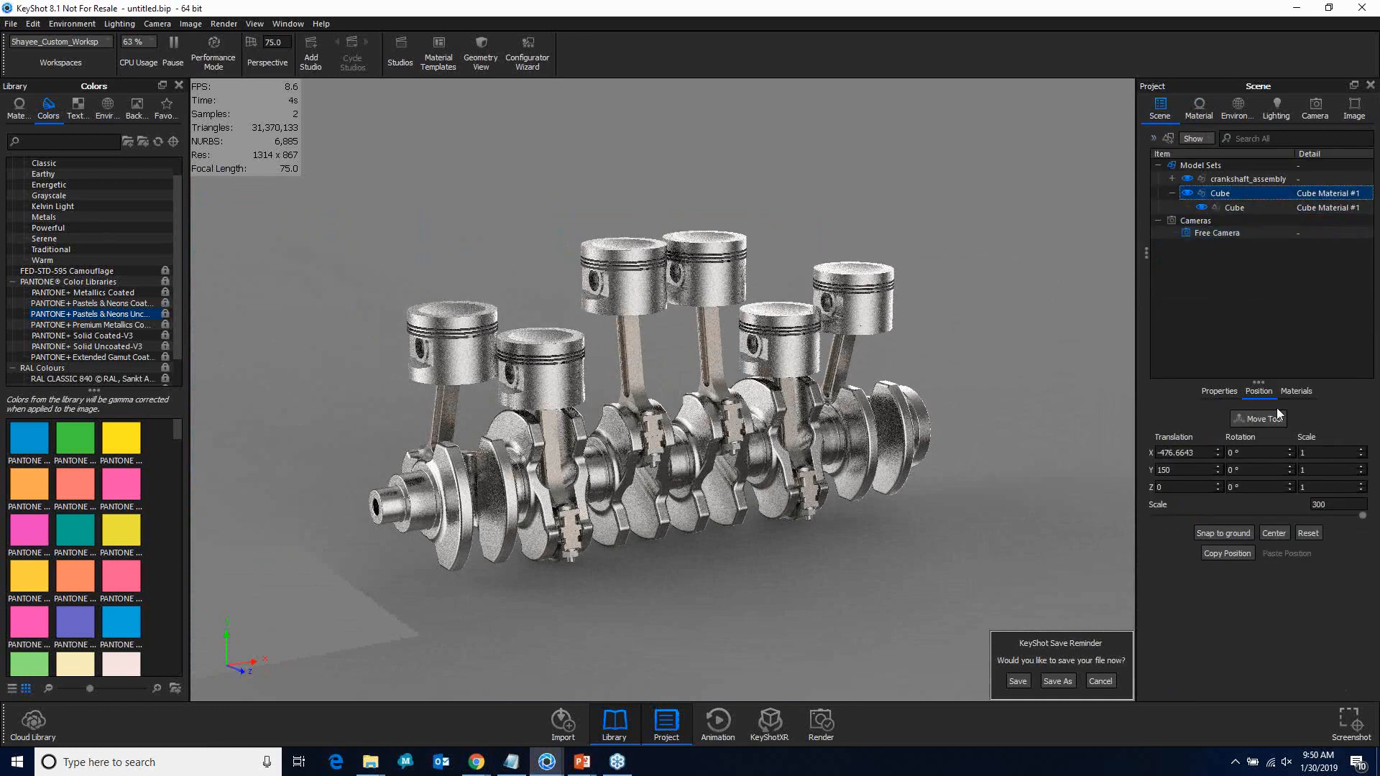
pyautogui.click(1258, 419)
pyautogui.moveTo(284, 447); pyautogui.dragTo(367, 420)
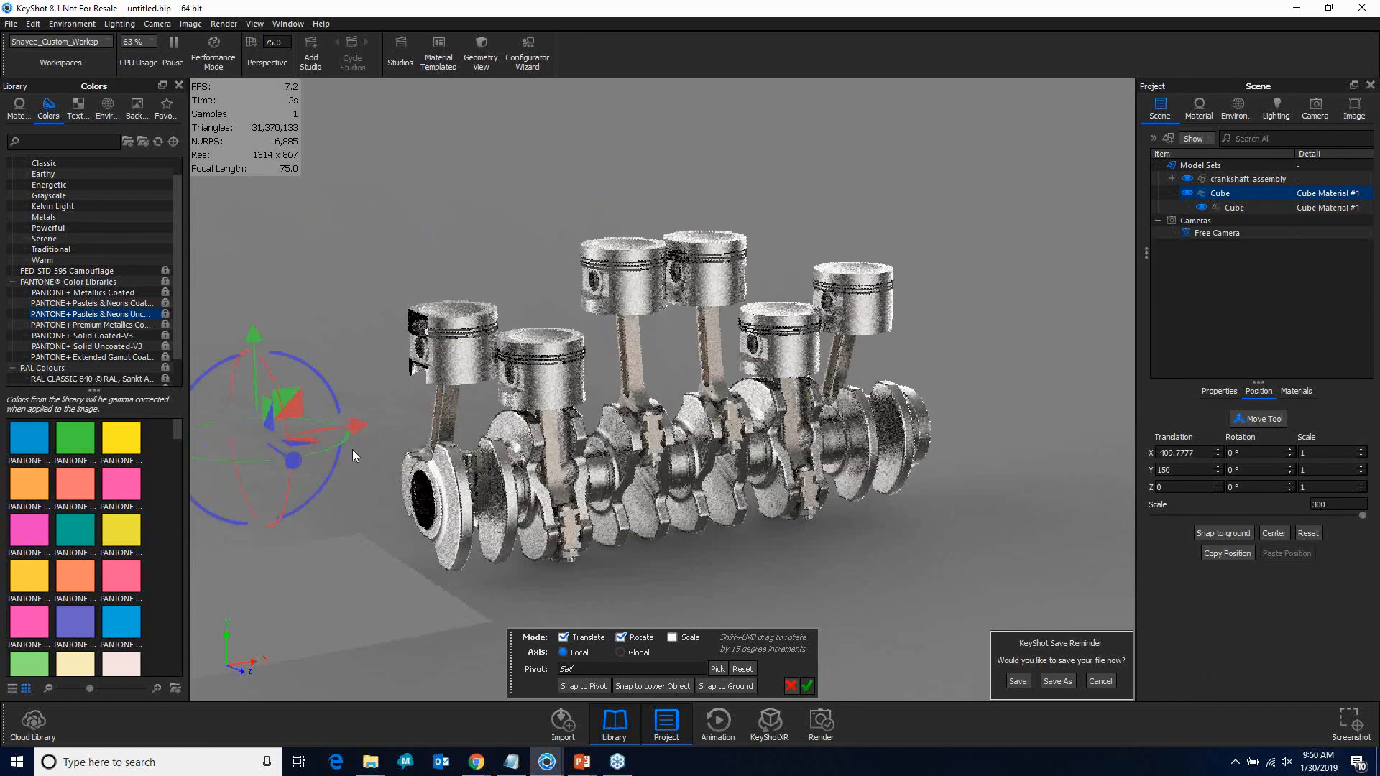
pyautogui.moveTo(348, 426); pyautogui.dragTo(375, 425)
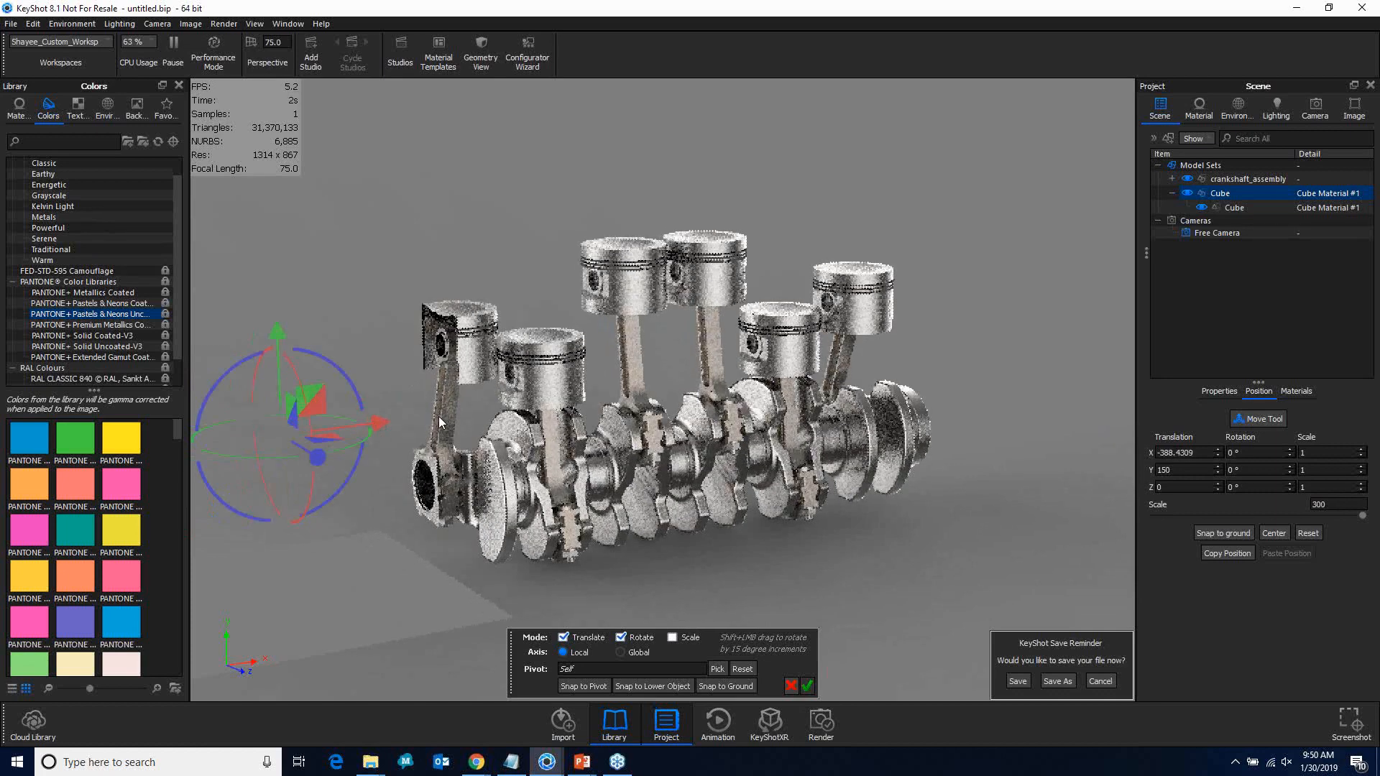
# Step: Fine-tune the cube's X position to about -378, through the end connecting rod, and accept the move
pyautogui.moveTo(439, 414); pyautogui.dragTo(667, 399, button='middle')
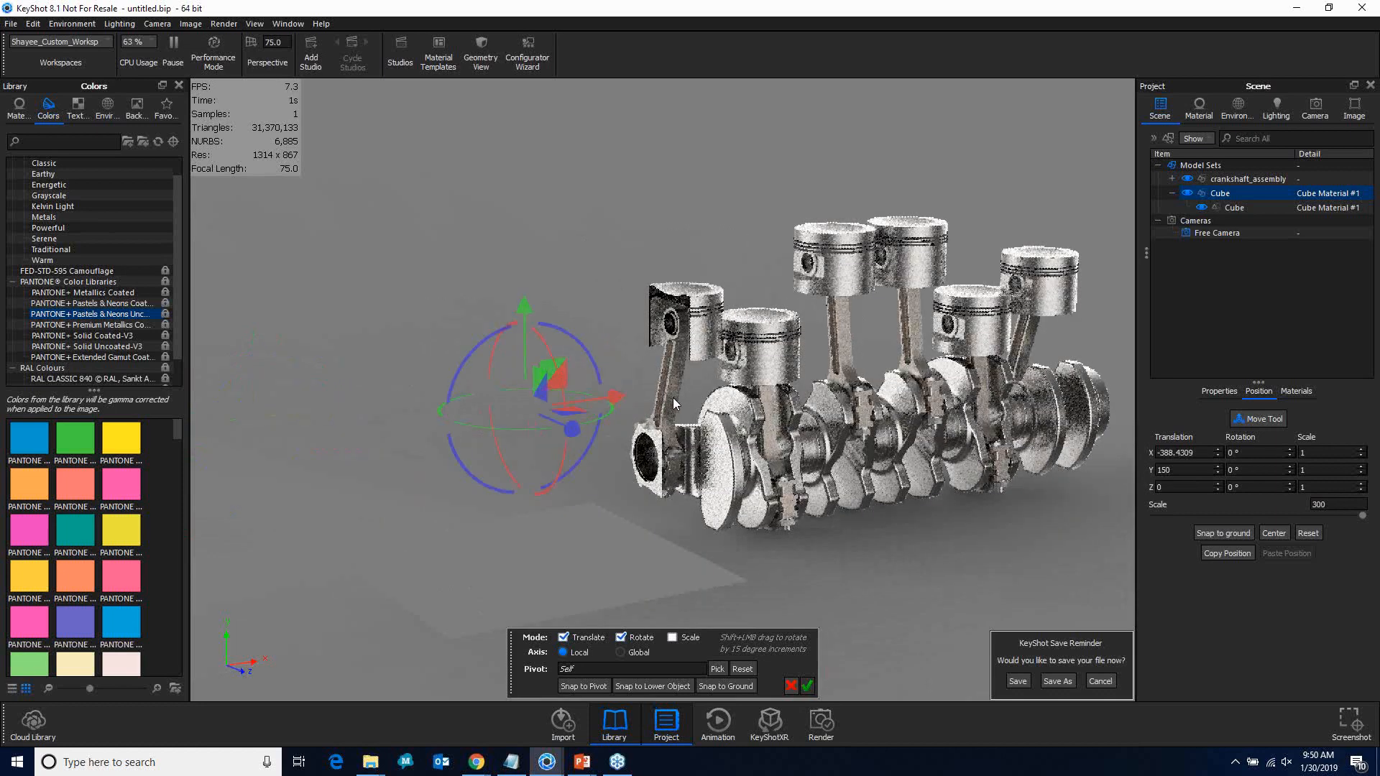
pyautogui.scroll(3, 671, 399)
pyautogui.moveTo(570, 402); pyautogui.dragTo(580, 403)
pyautogui.scroll(2, 649, 502)
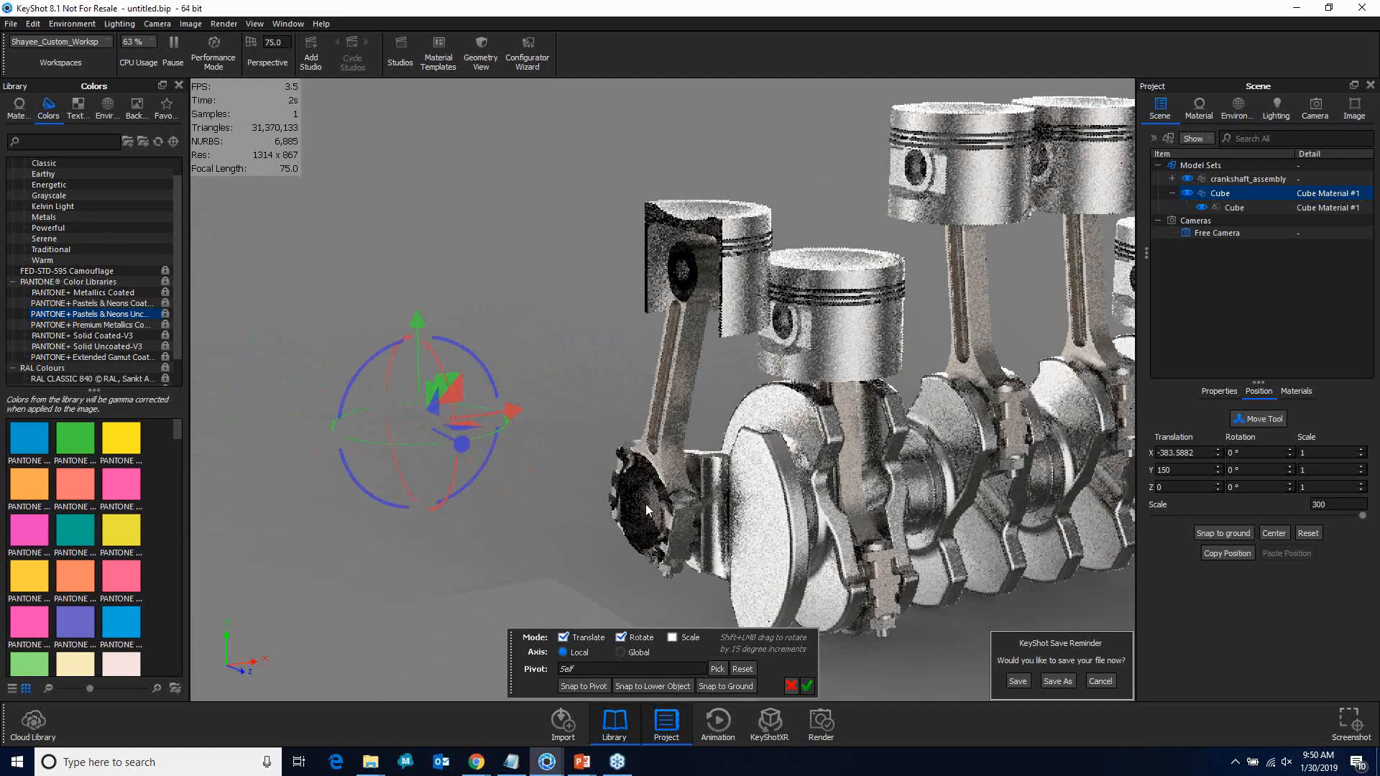
pyautogui.moveTo(646, 503); pyautogui.dragTo(675, 394, button='middle')
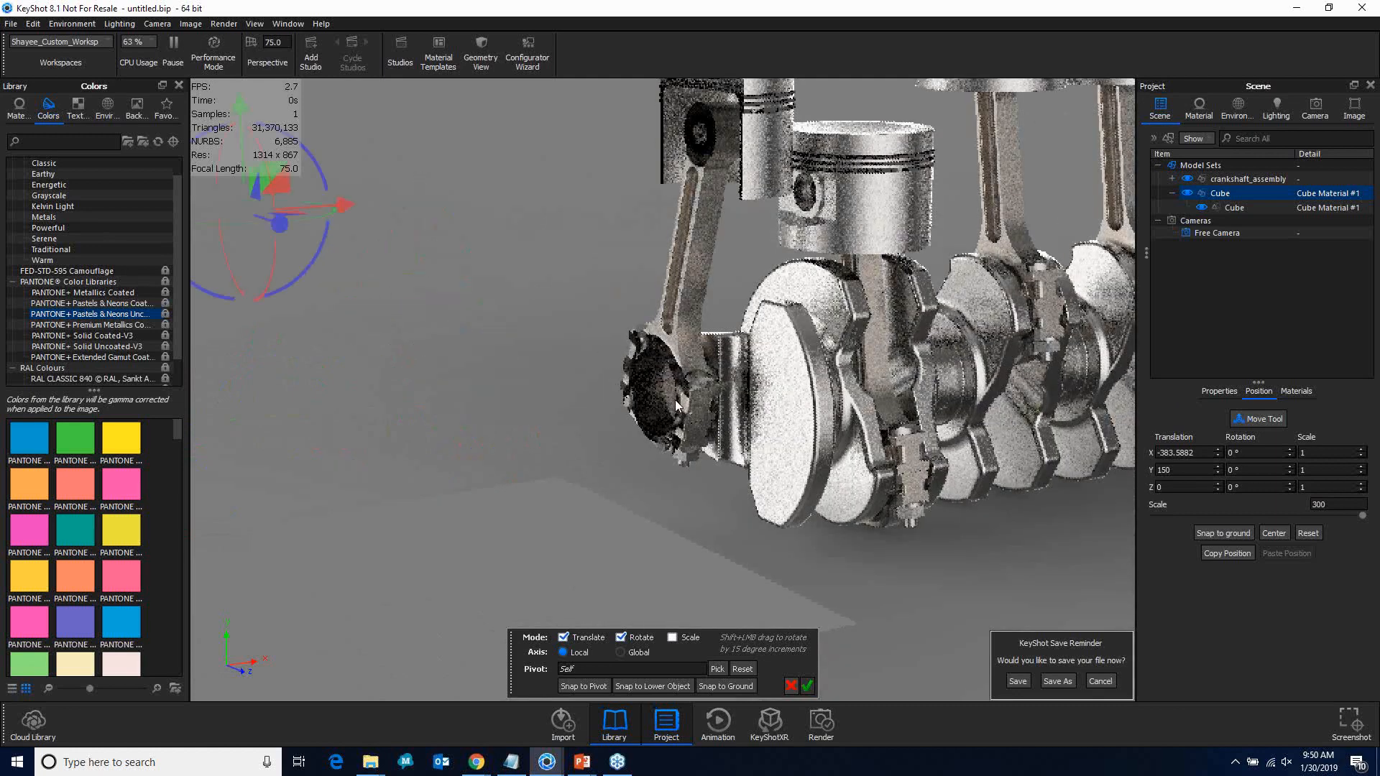
pyautogui.scroll(2, 675, 399)
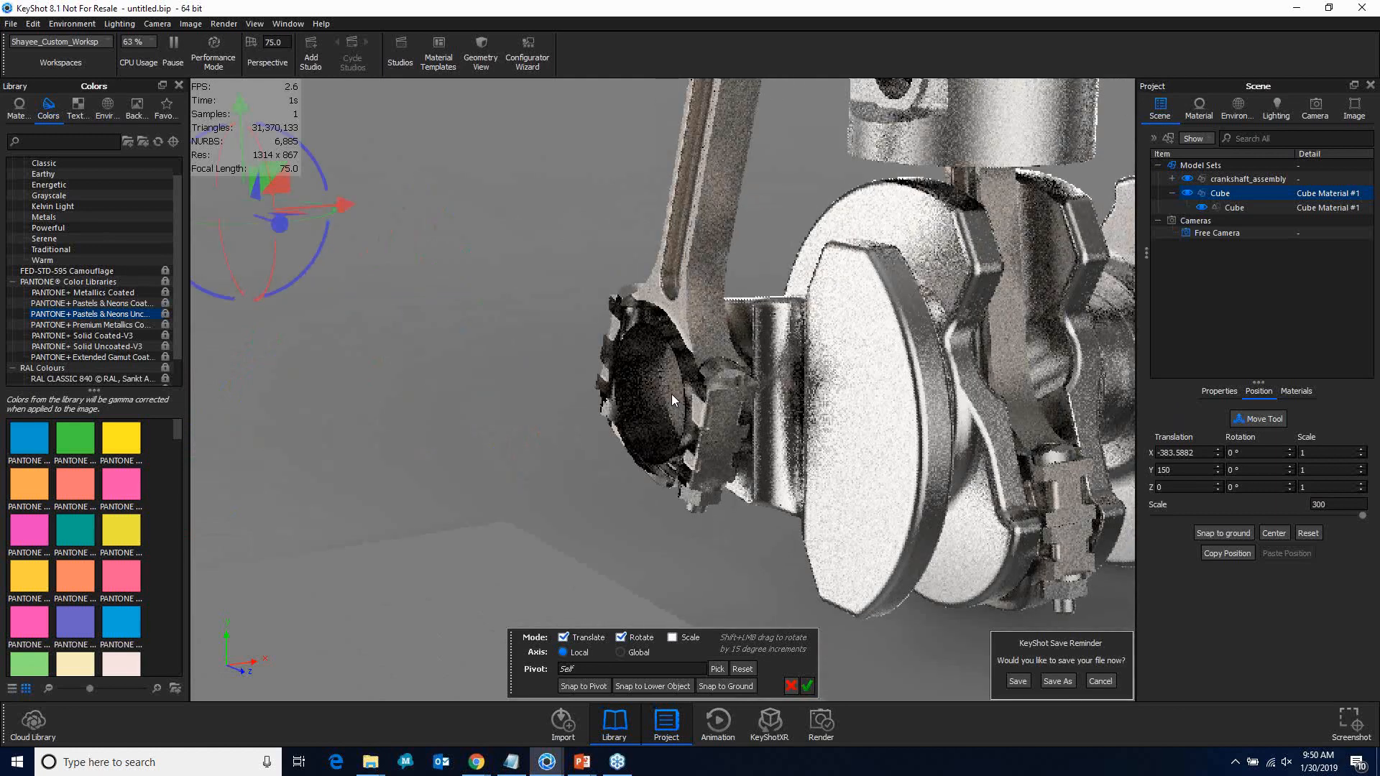
pyautogui.scroll(-2, 498, 310)
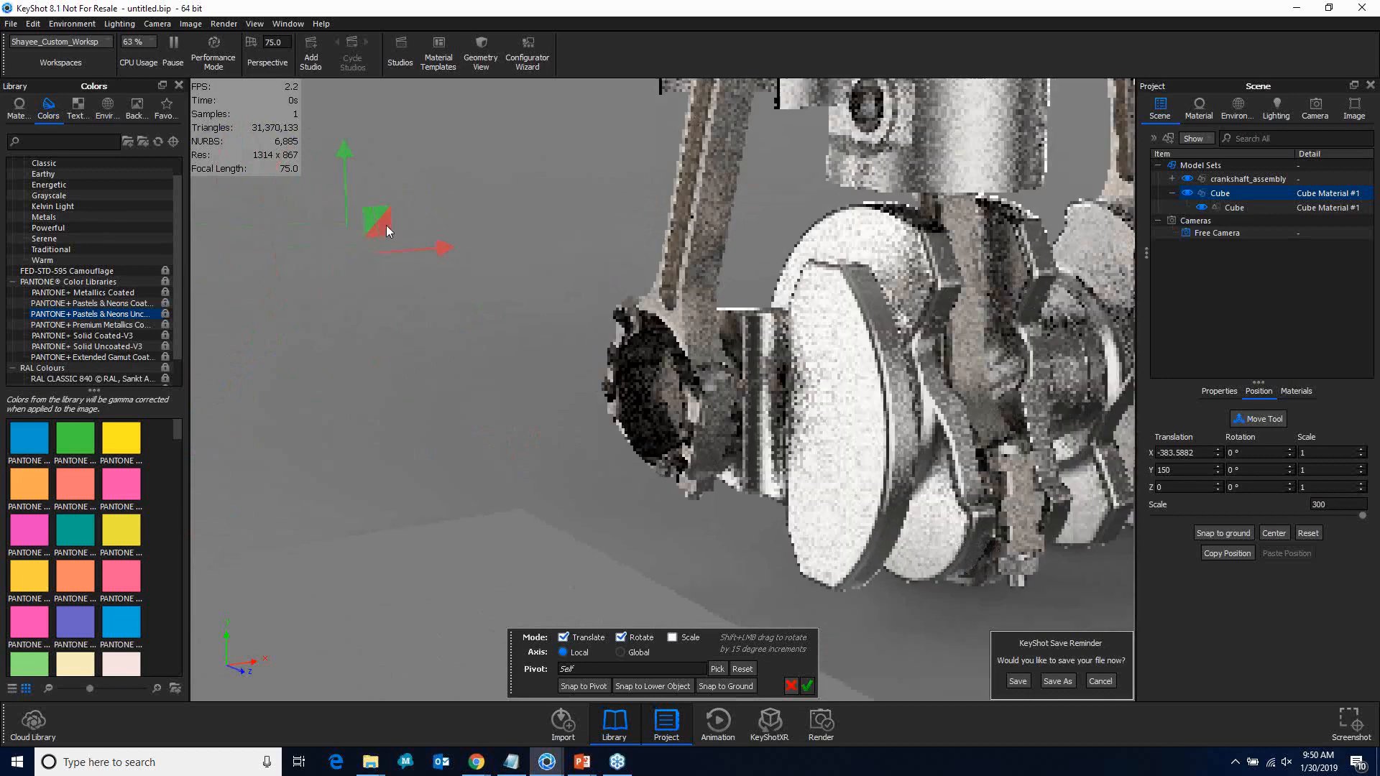
pyautogui.scroll(4, 707, 391)
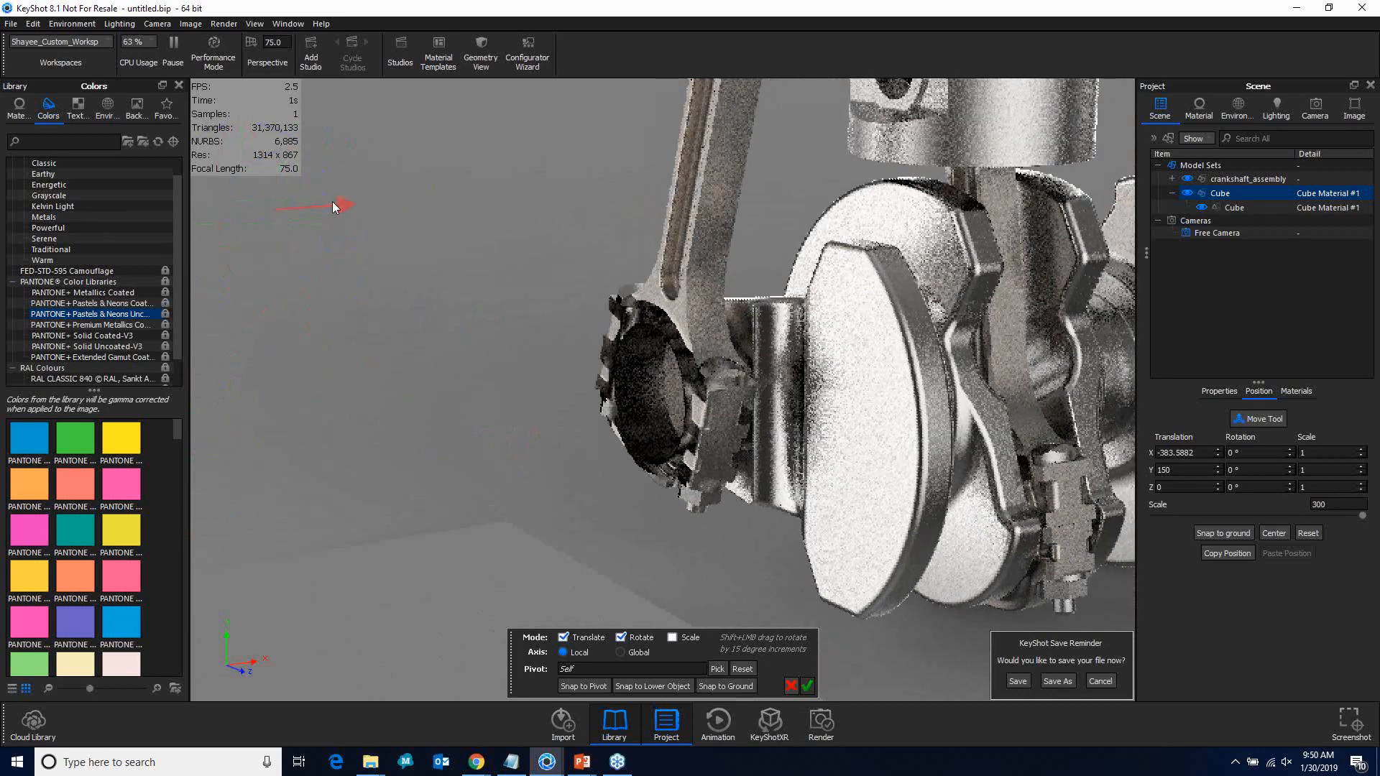
pyautogui.moveTo(338, 201); pyautogui.dragTo(360, 209)
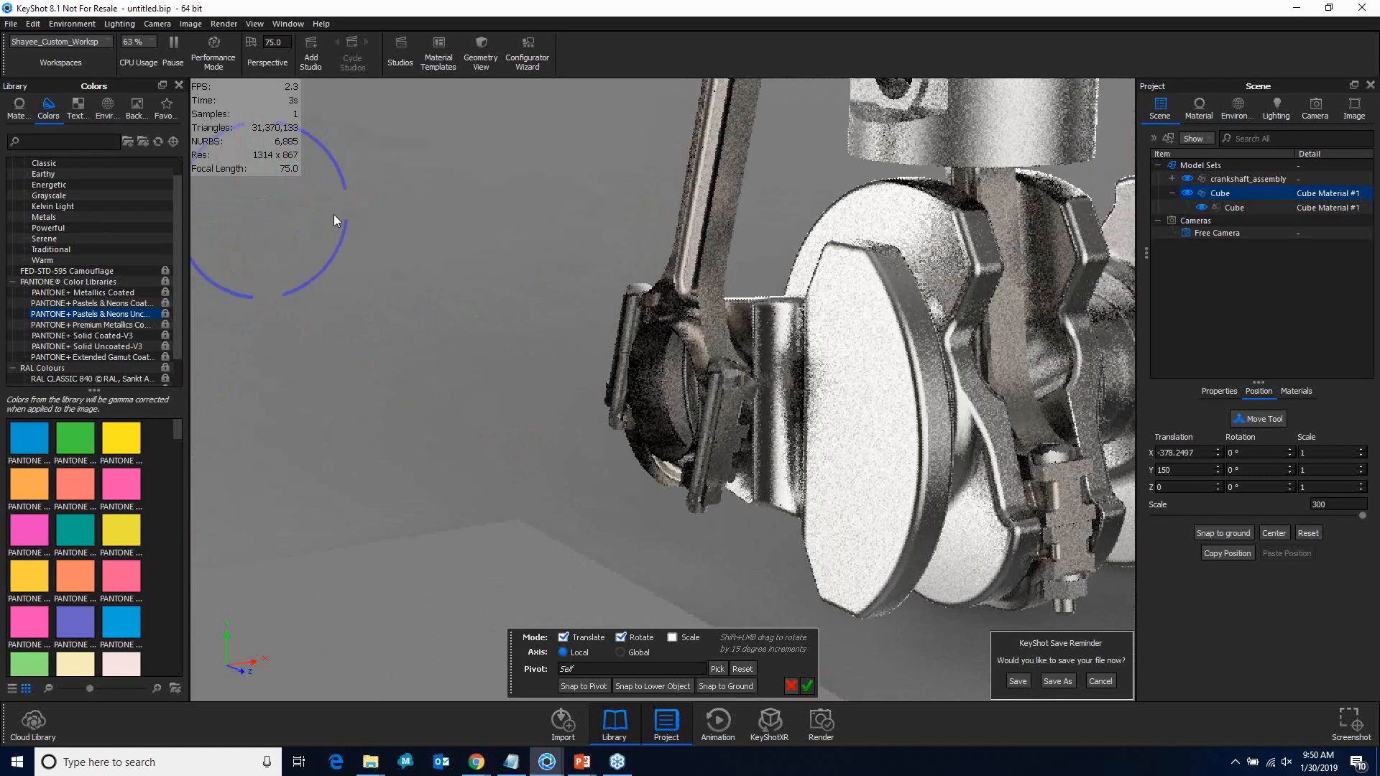
pyautogui.click(806, 686)
# Step: Examine the uncapped cut through the end piston and its connecting rod up close
pyautogui.scroll(-4, 623, 591)
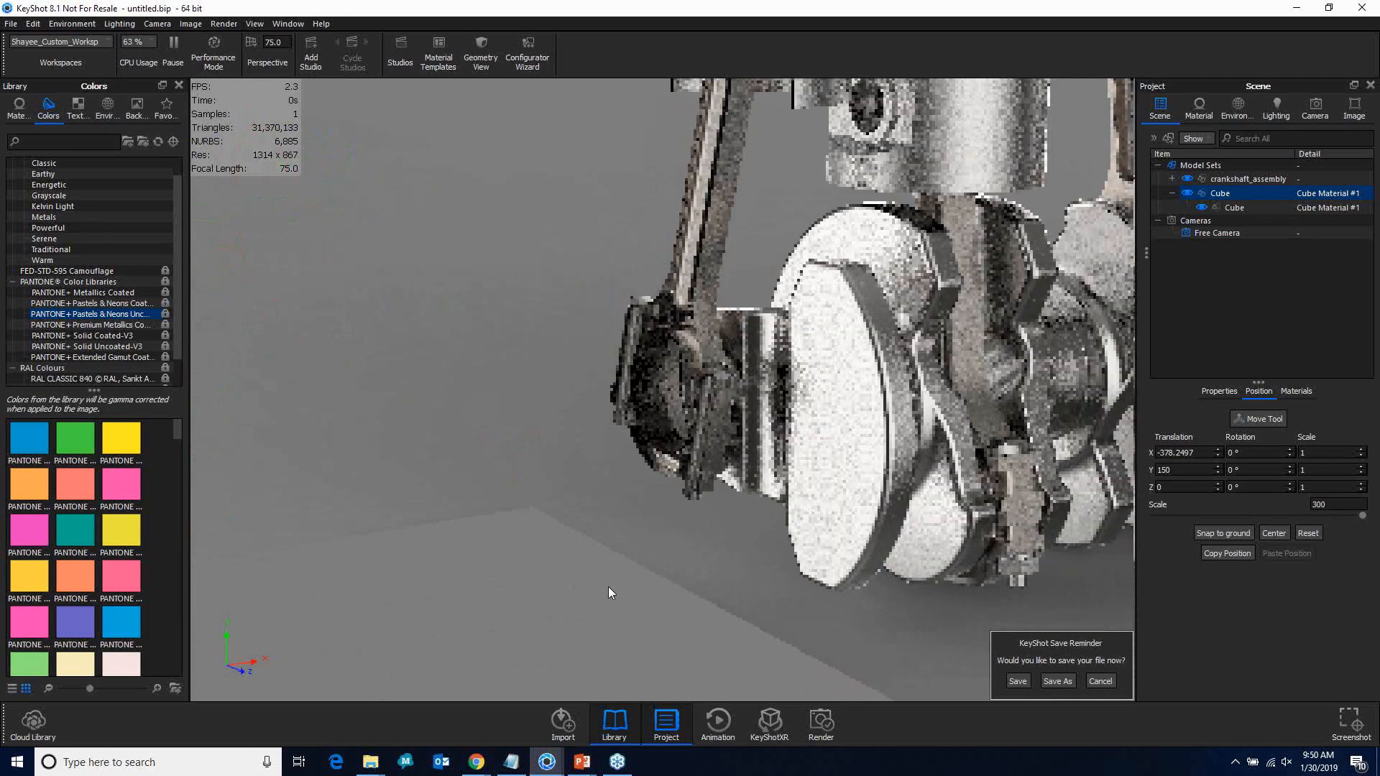
pyautogui.scroll(-3, 631, 584)
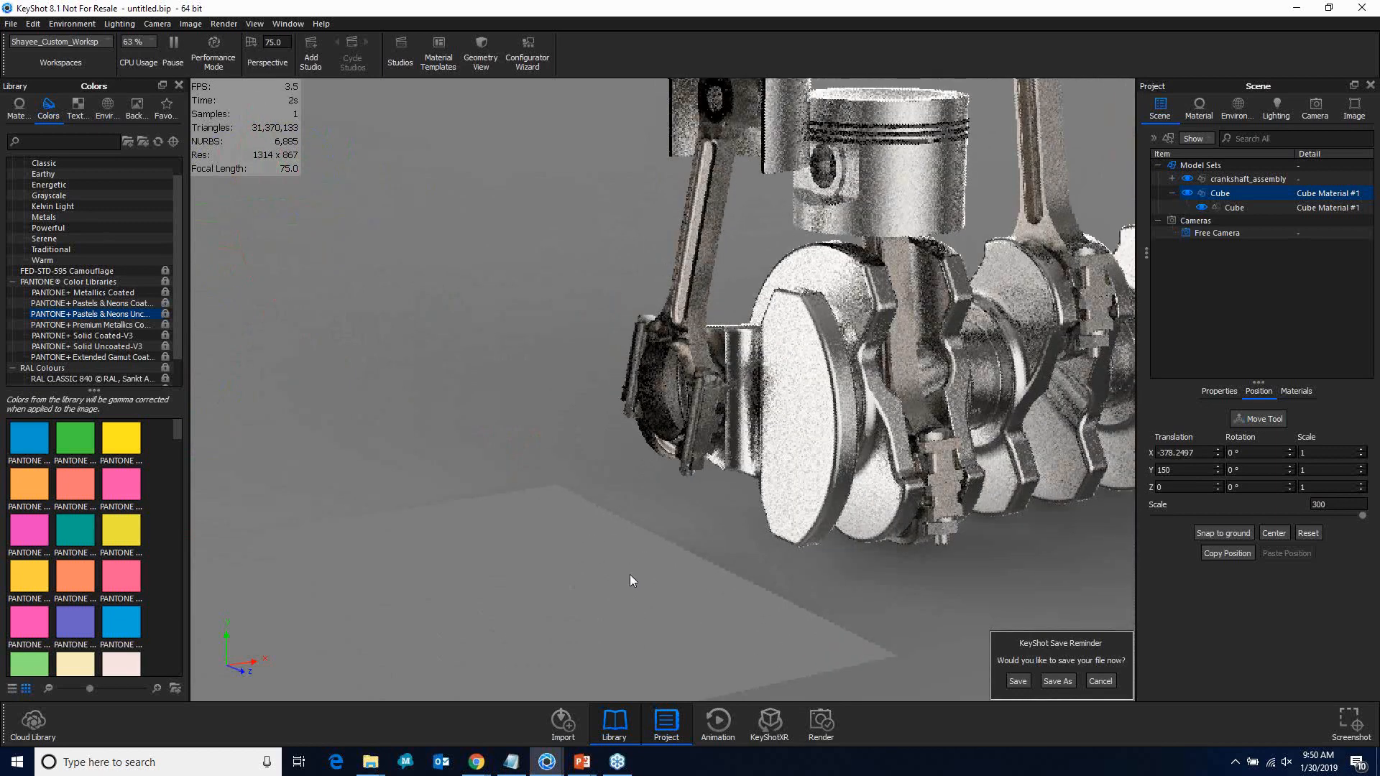
pyautogui.scroll(-2, 630, 575)
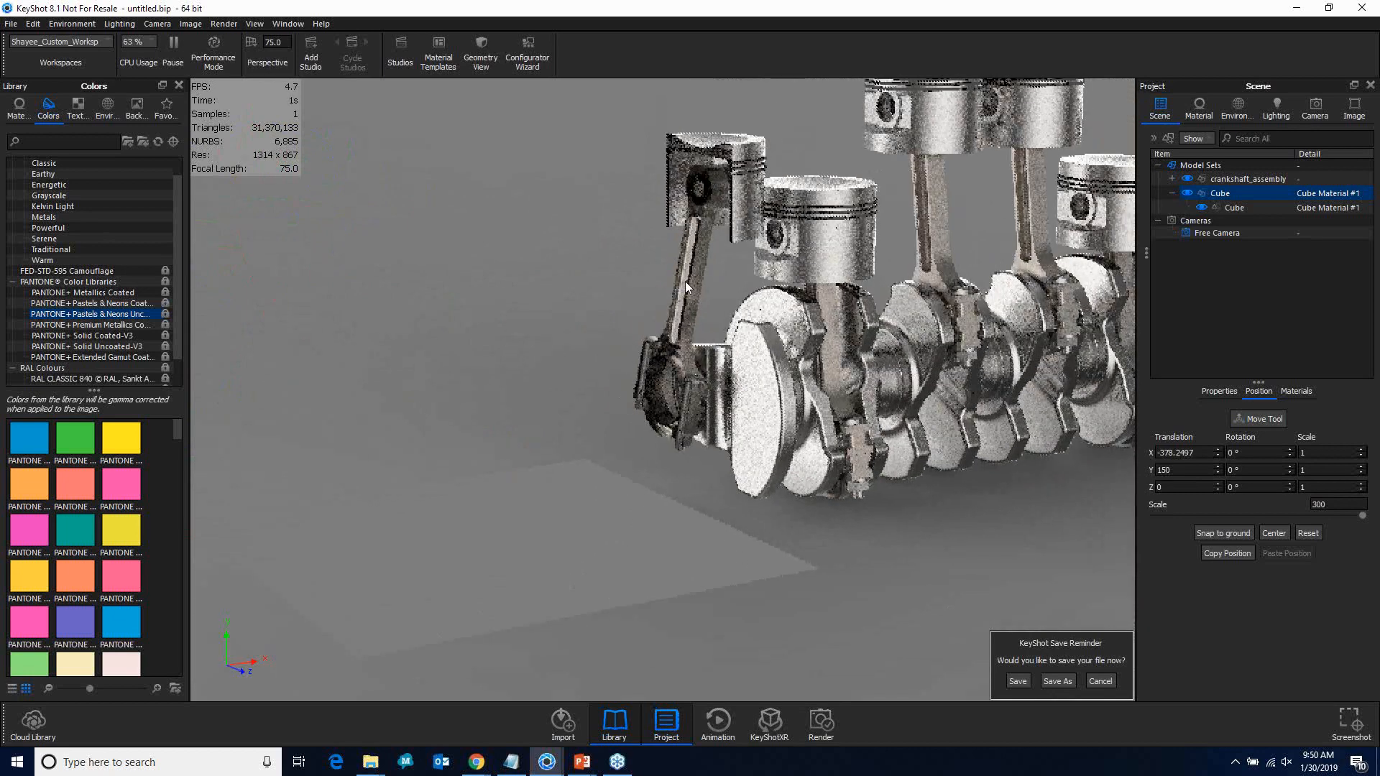
pyautogui.moveTo(684, 280); pyautogui.dragTo(549, 464, button='middle')
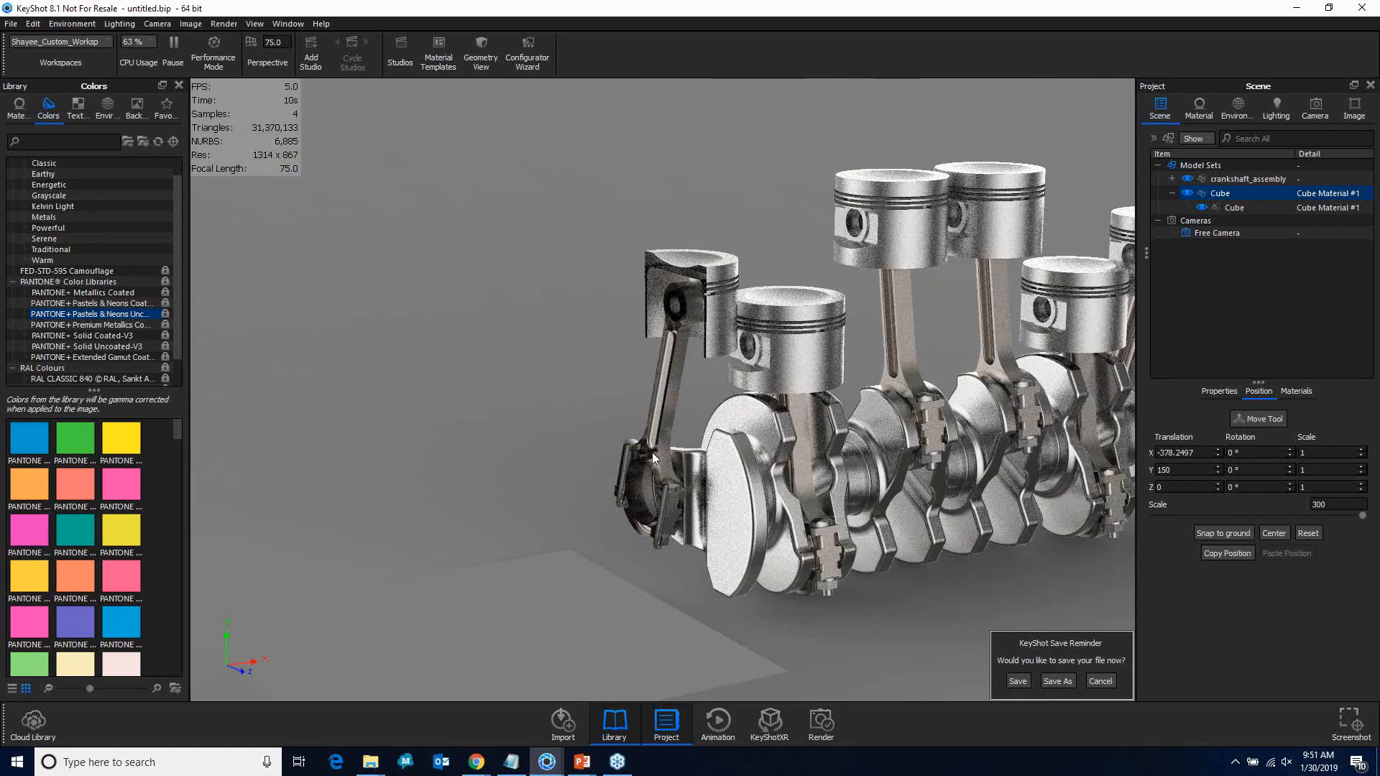
pyautogui.scroll(5, 628, 441)
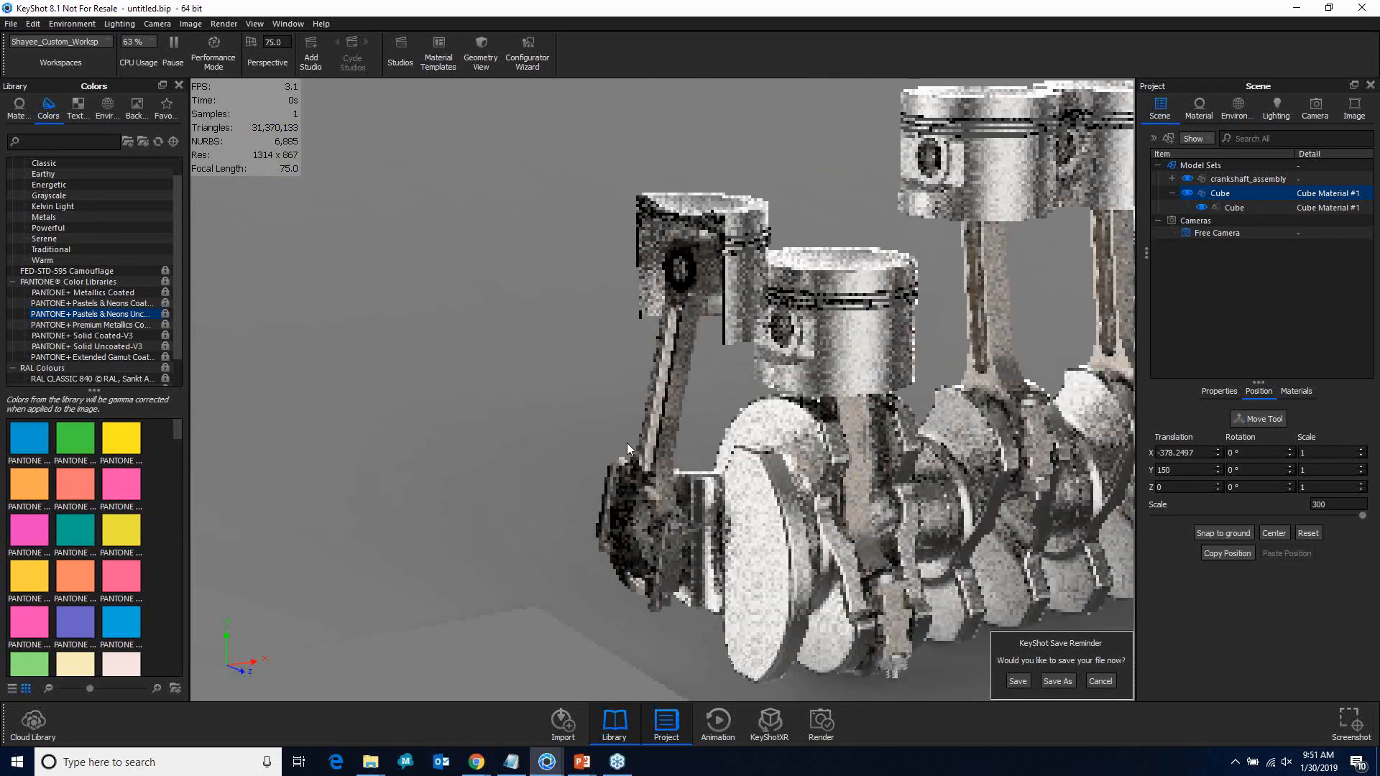
pyautogui.scroll(2, 684, 245)
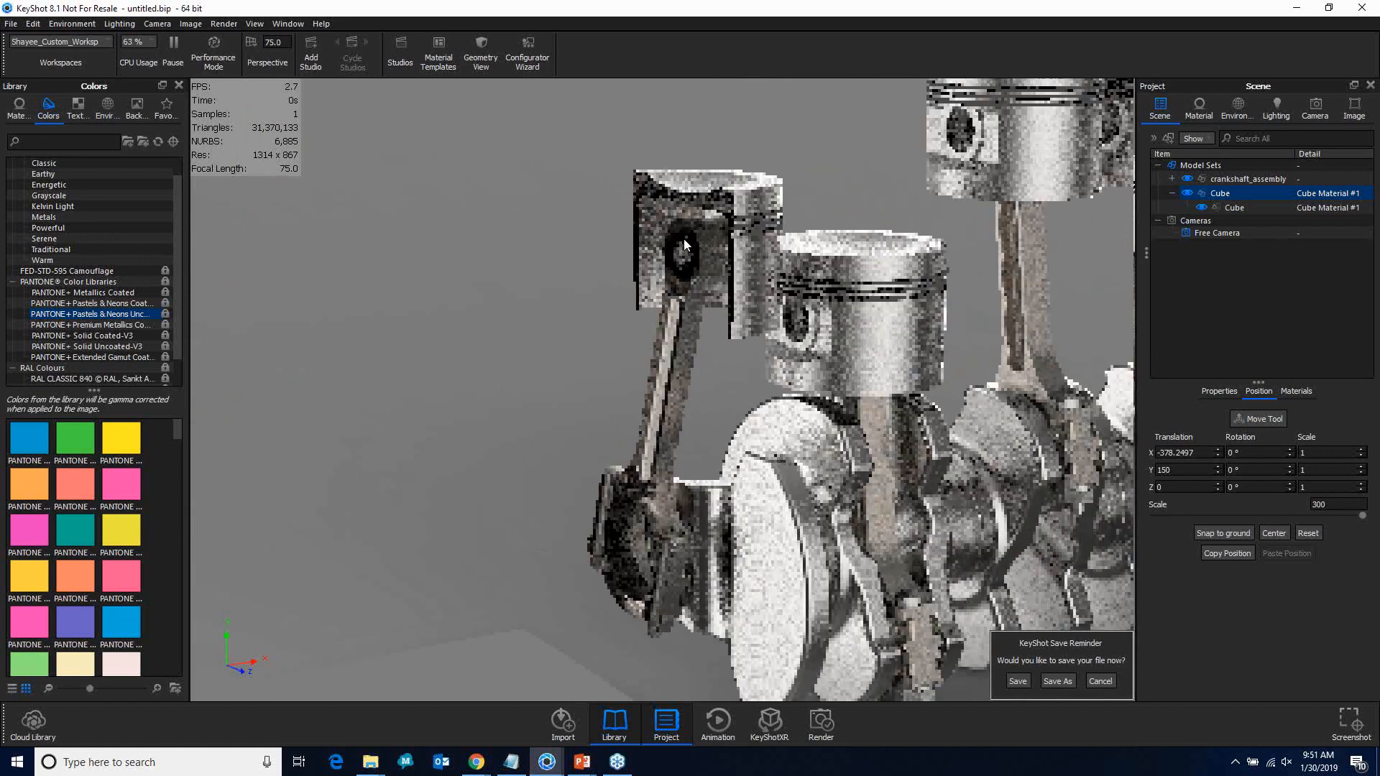
pyautogui.scroll(2, 657, 242)
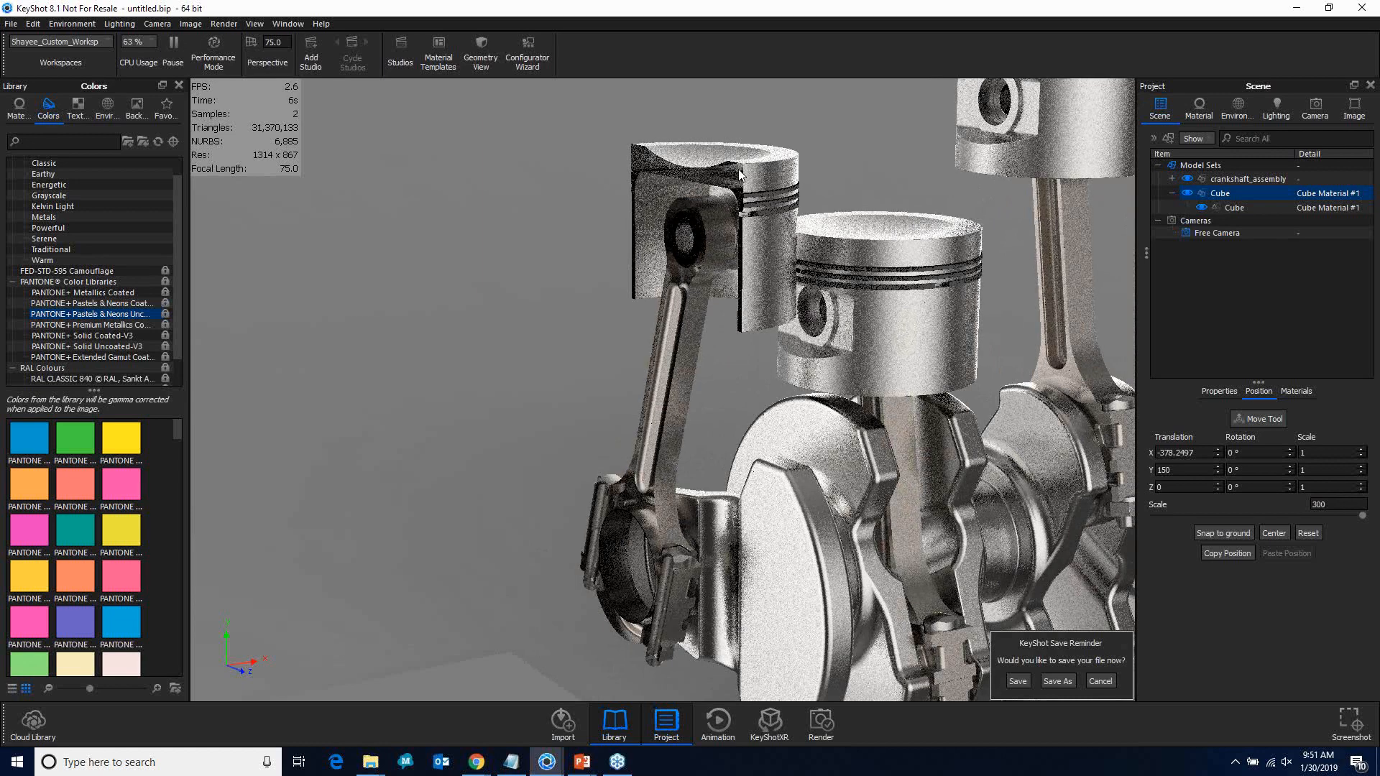
# Step: Try the cutaway material's Inherit Caps style, followed by Color caps using a blue PANTONE+ Pastels & Neons Uncoated swatch
pyautogui.click(1199, 111)
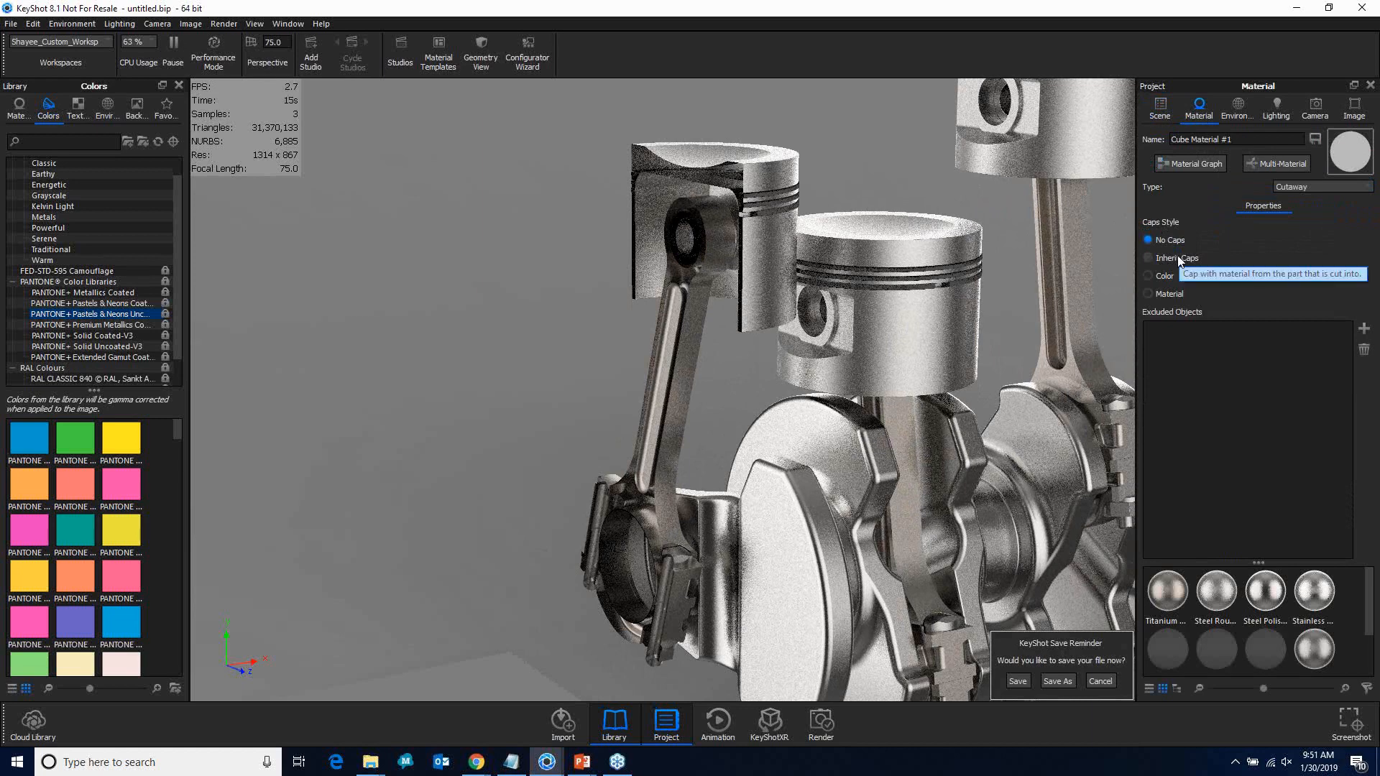
pyautogui.click(1149, 258)
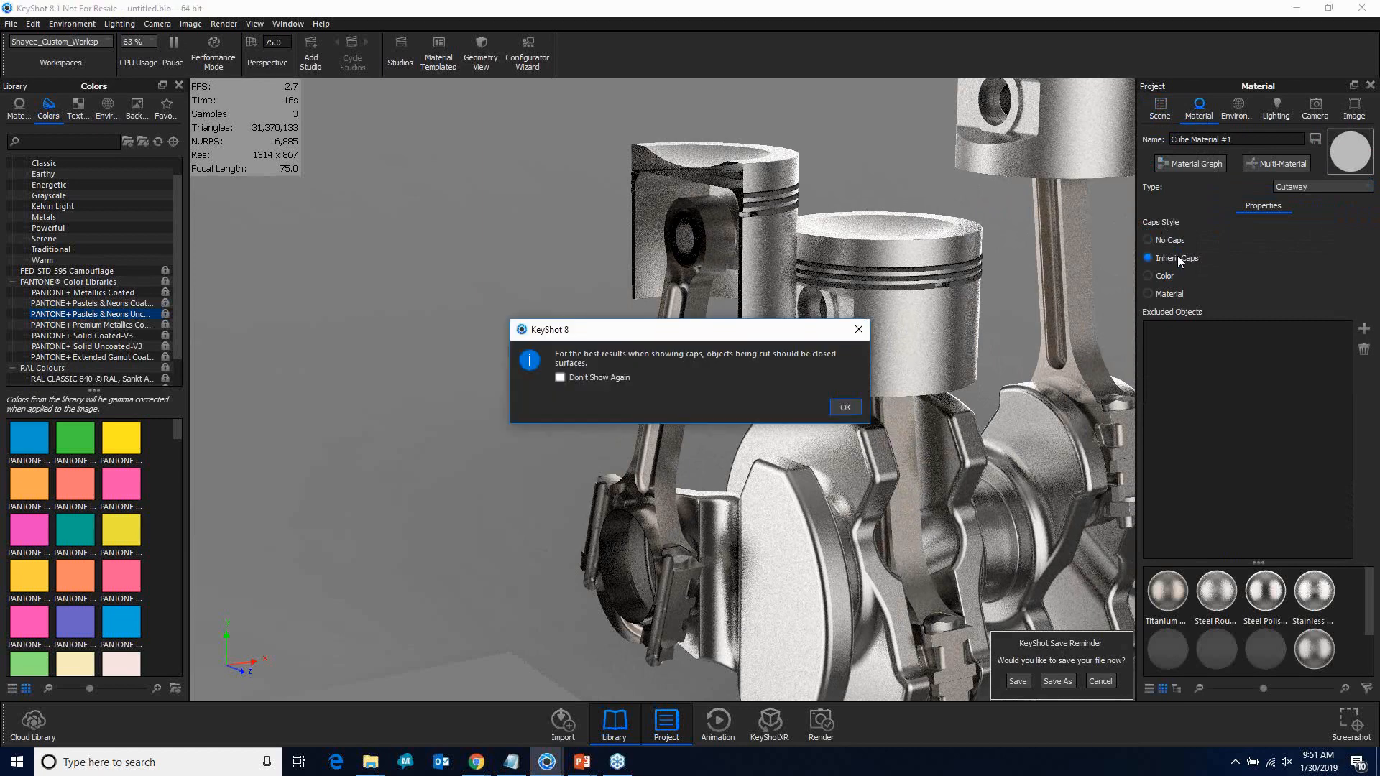
pyautogui.click(846, 407)
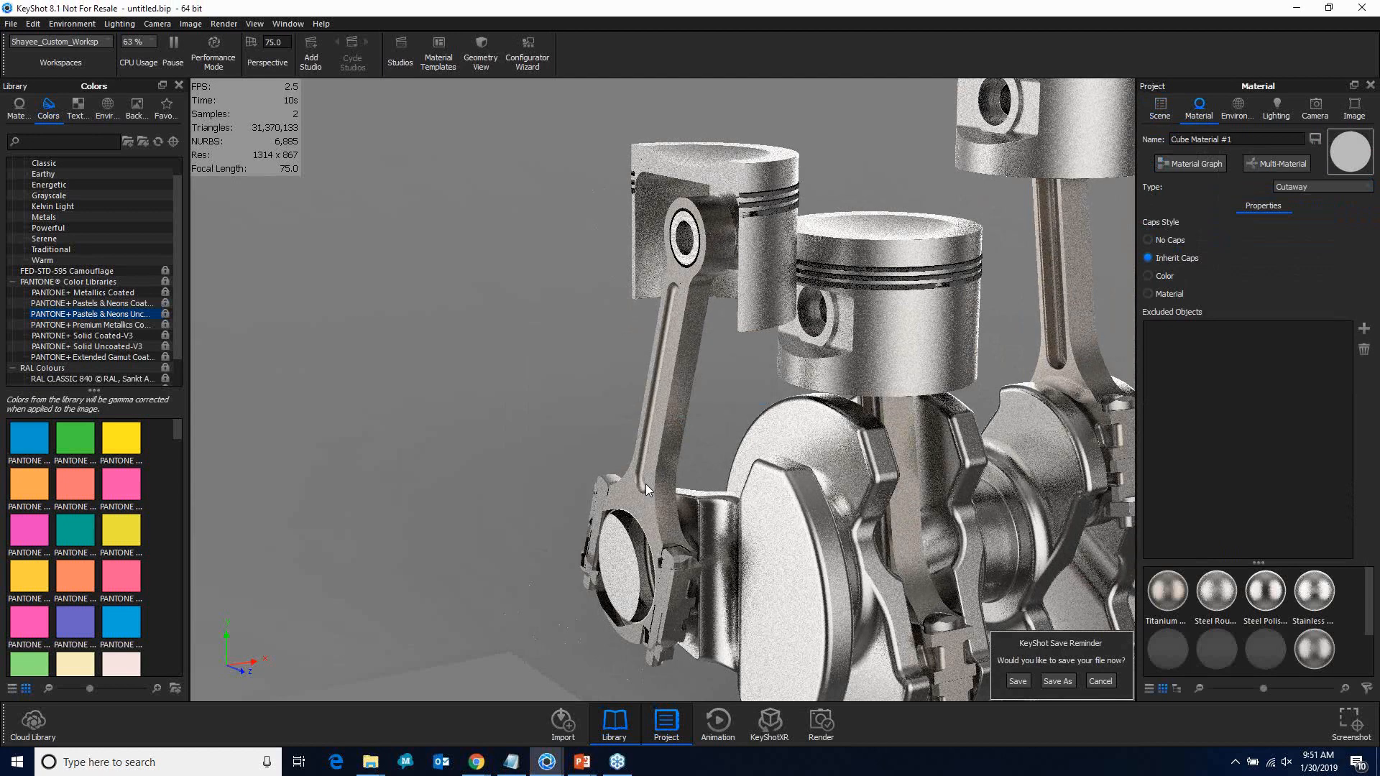
pyautogui.click(1162, 275)
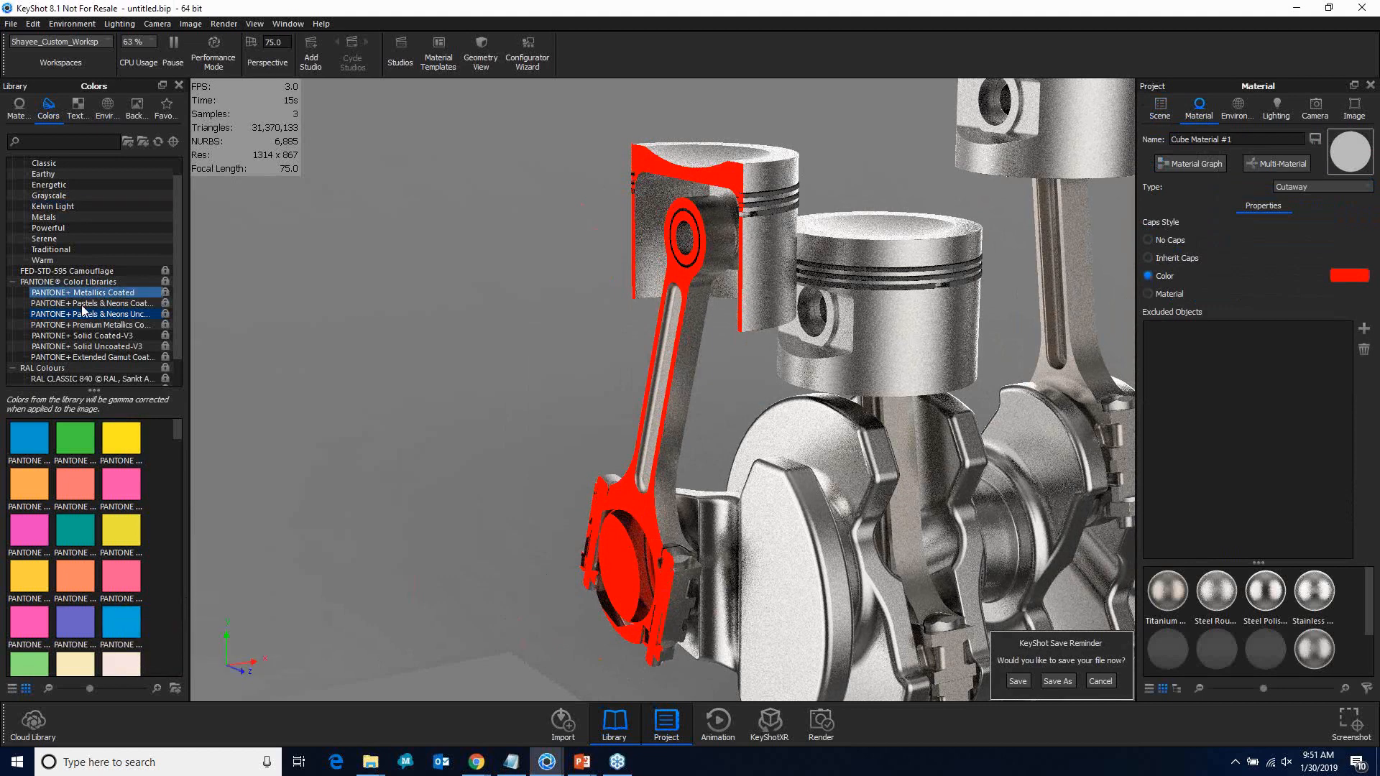
pyautogui.moveTo(123, 626); pyautogui.dragTo(1353, 282)
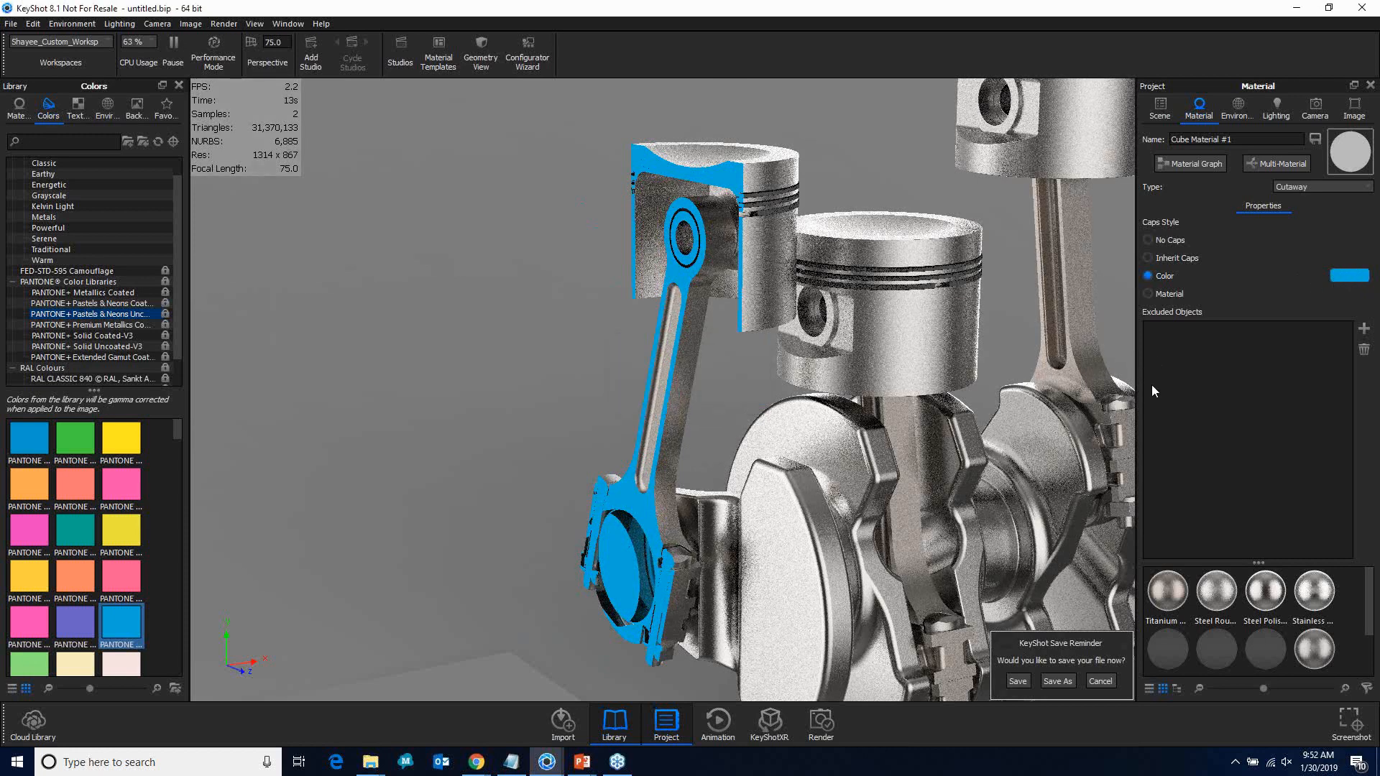
# Step: Set the cutaway's caps style to Material and assign Nickel Brushed 90° from the Nickel metals as the cap material
pyautogui.click(1161, 294)
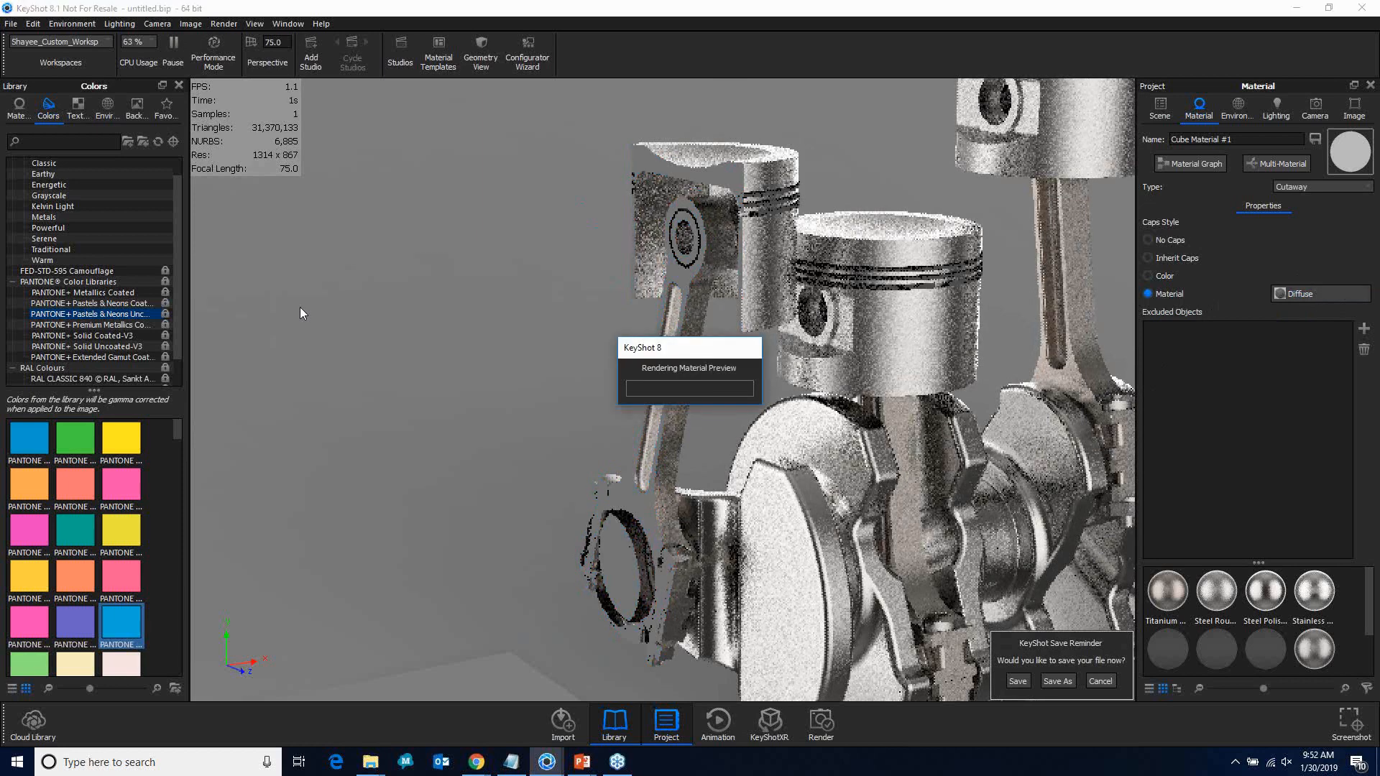
pyautogui.click(18, 113)
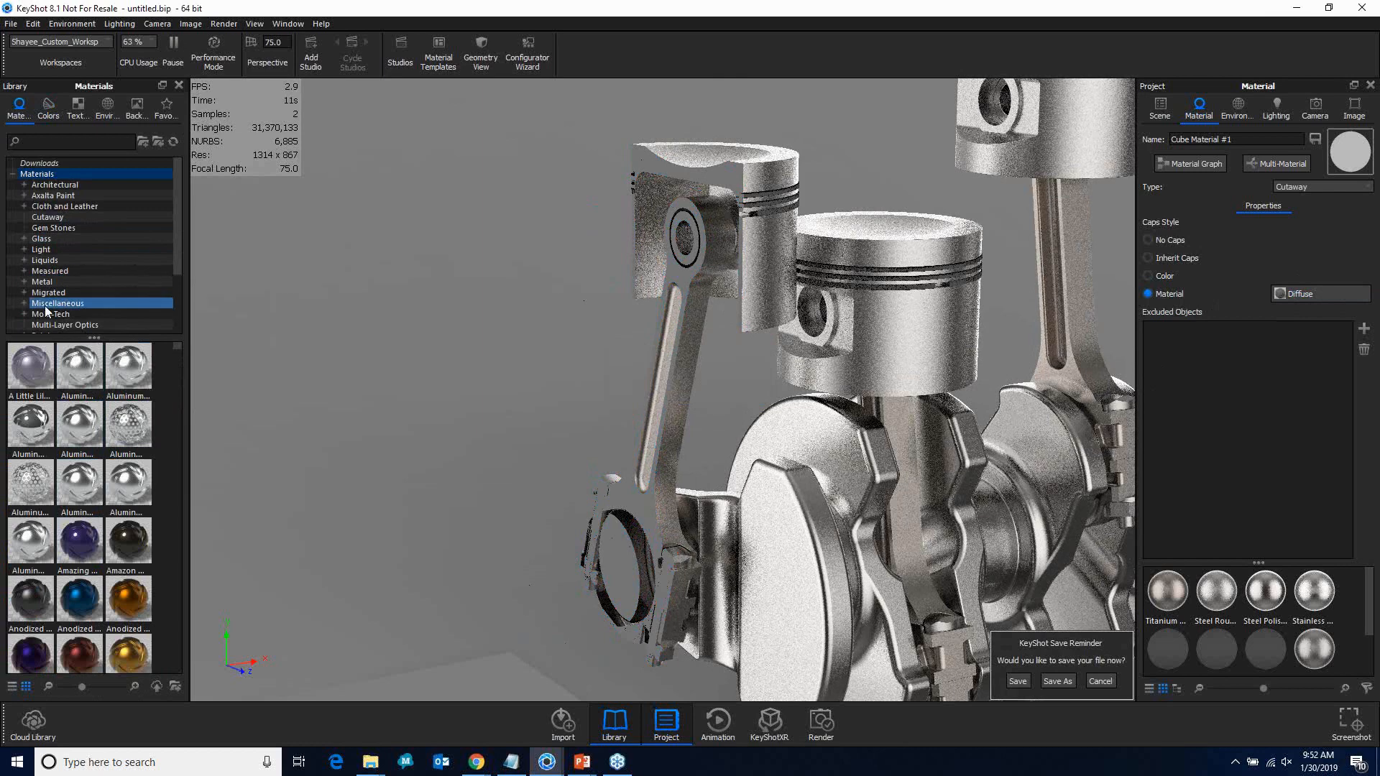
pyautogui.click(24, 282)
pyautogui.scroll(-1, 25, 309)
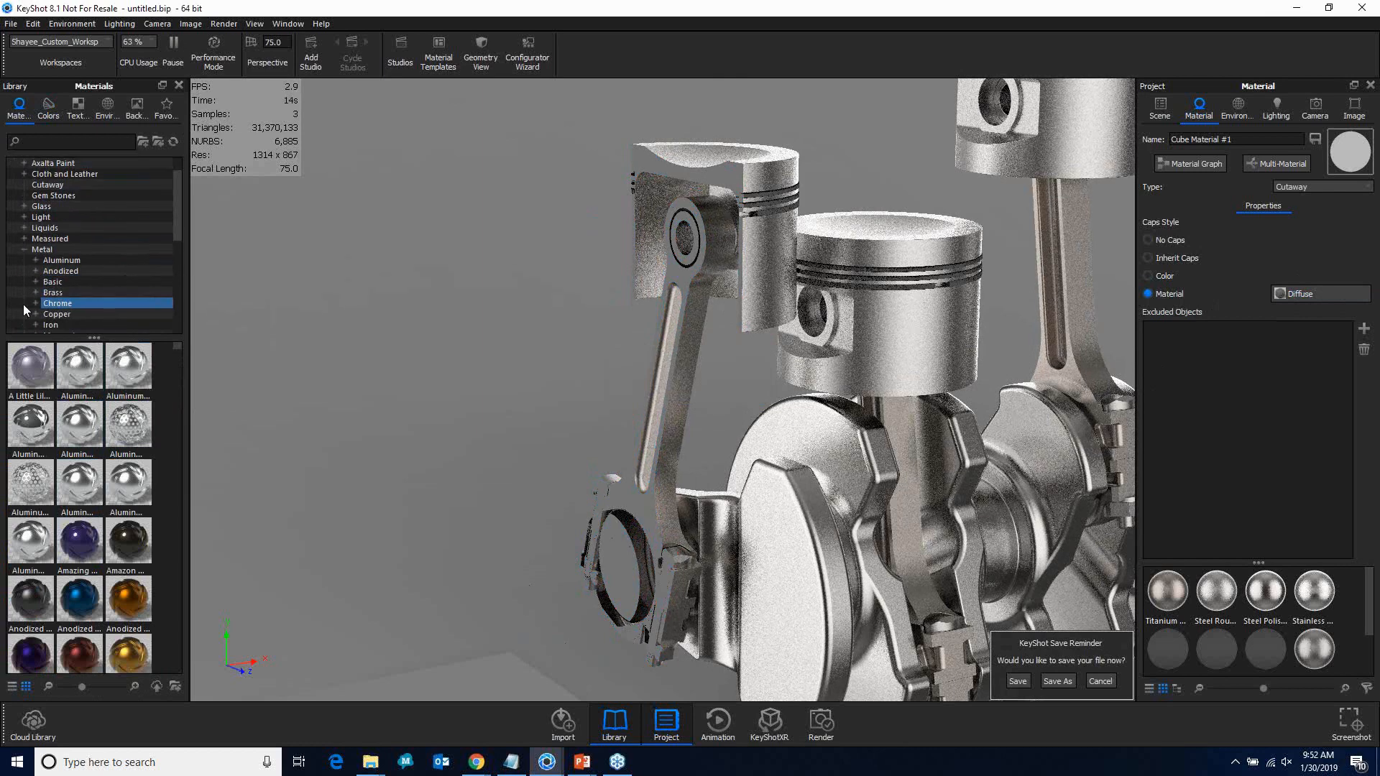
pyautogui.click(35, 304)
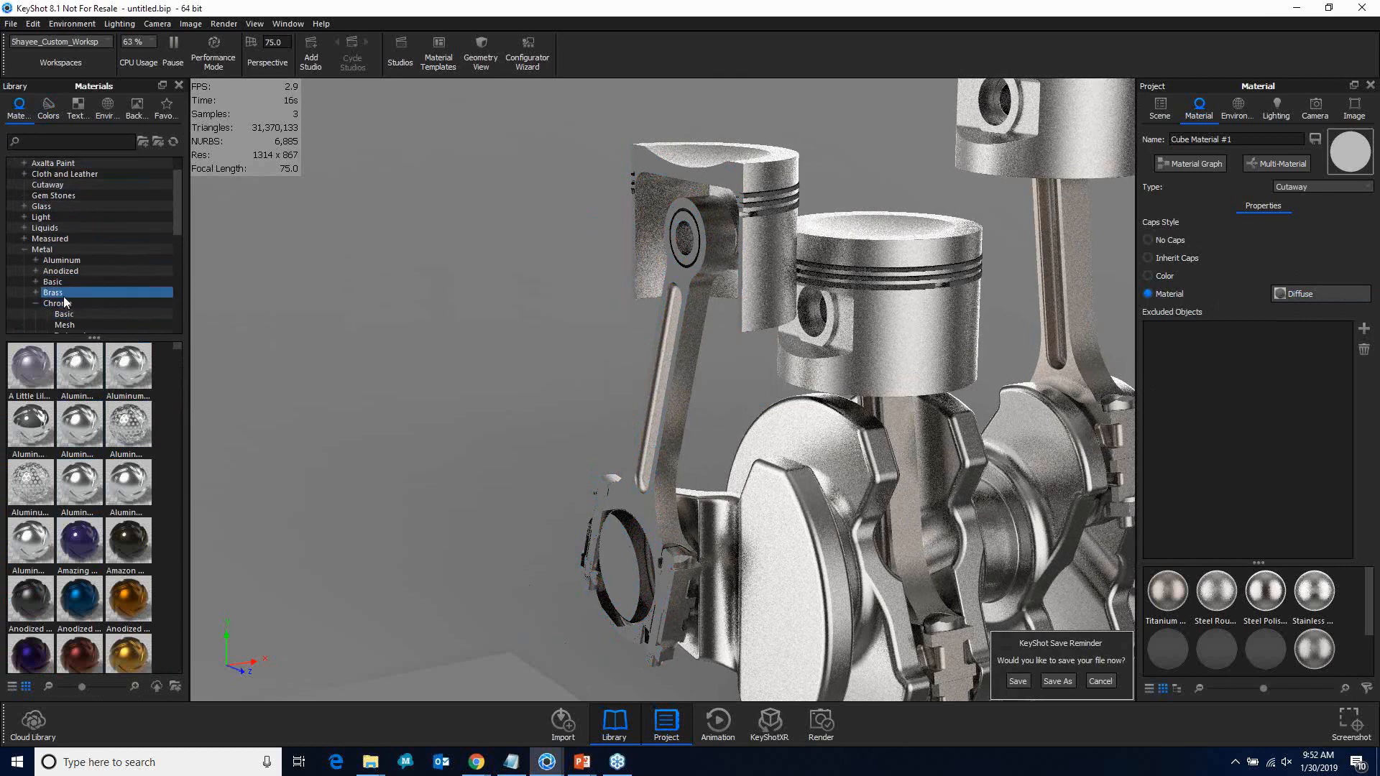
pyautogui.click(64, 296)
pyautogui.click(64, 305)
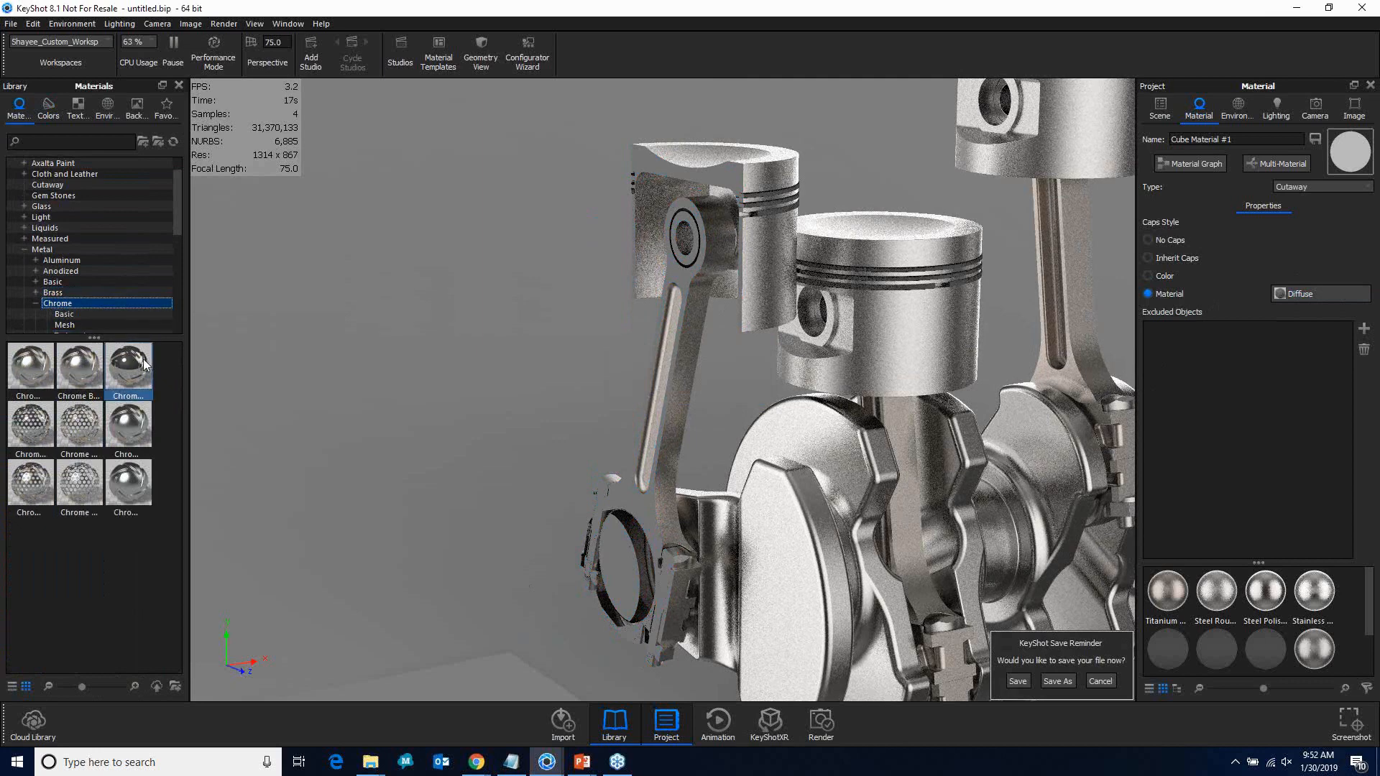
pyautogui.scroll(-3, 72, 310)
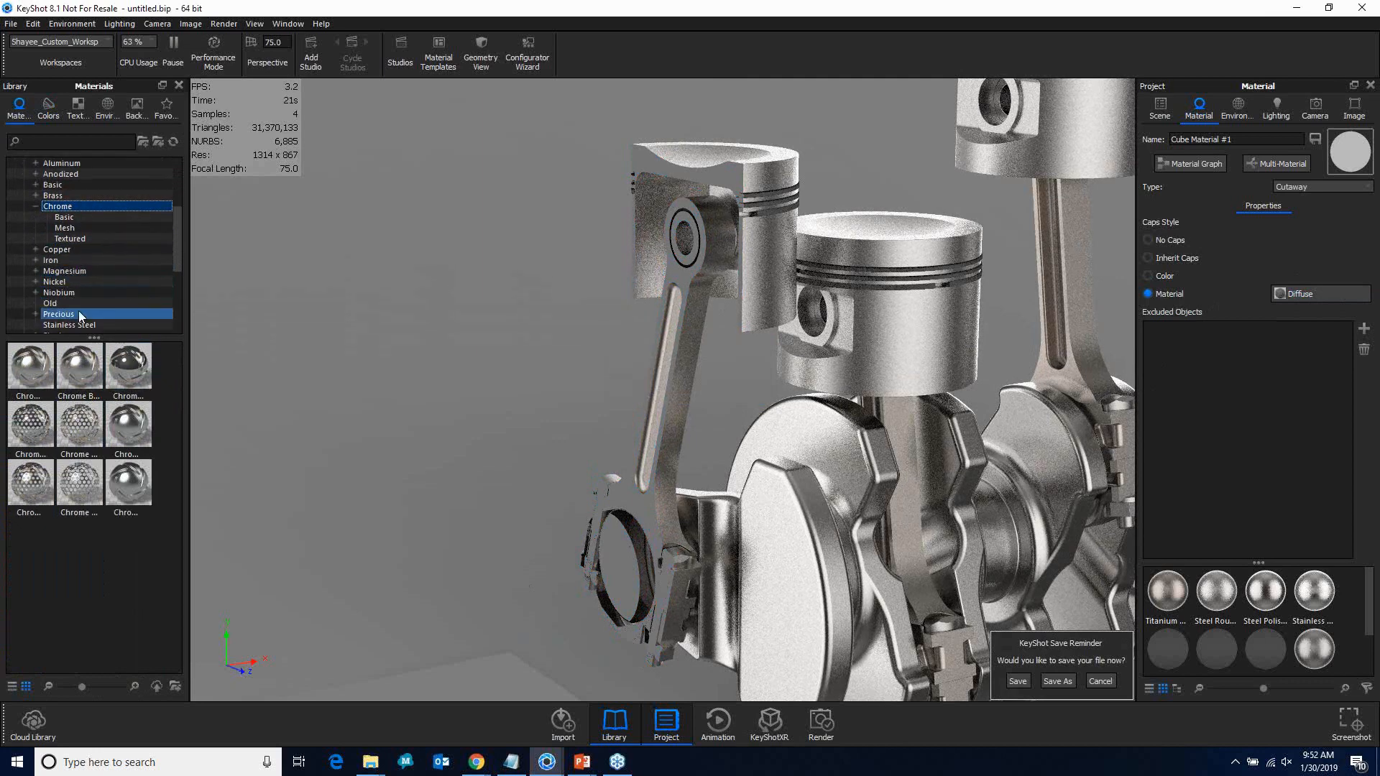
pyautogui.click(36, 282)
pyautogui.click(71, 284)
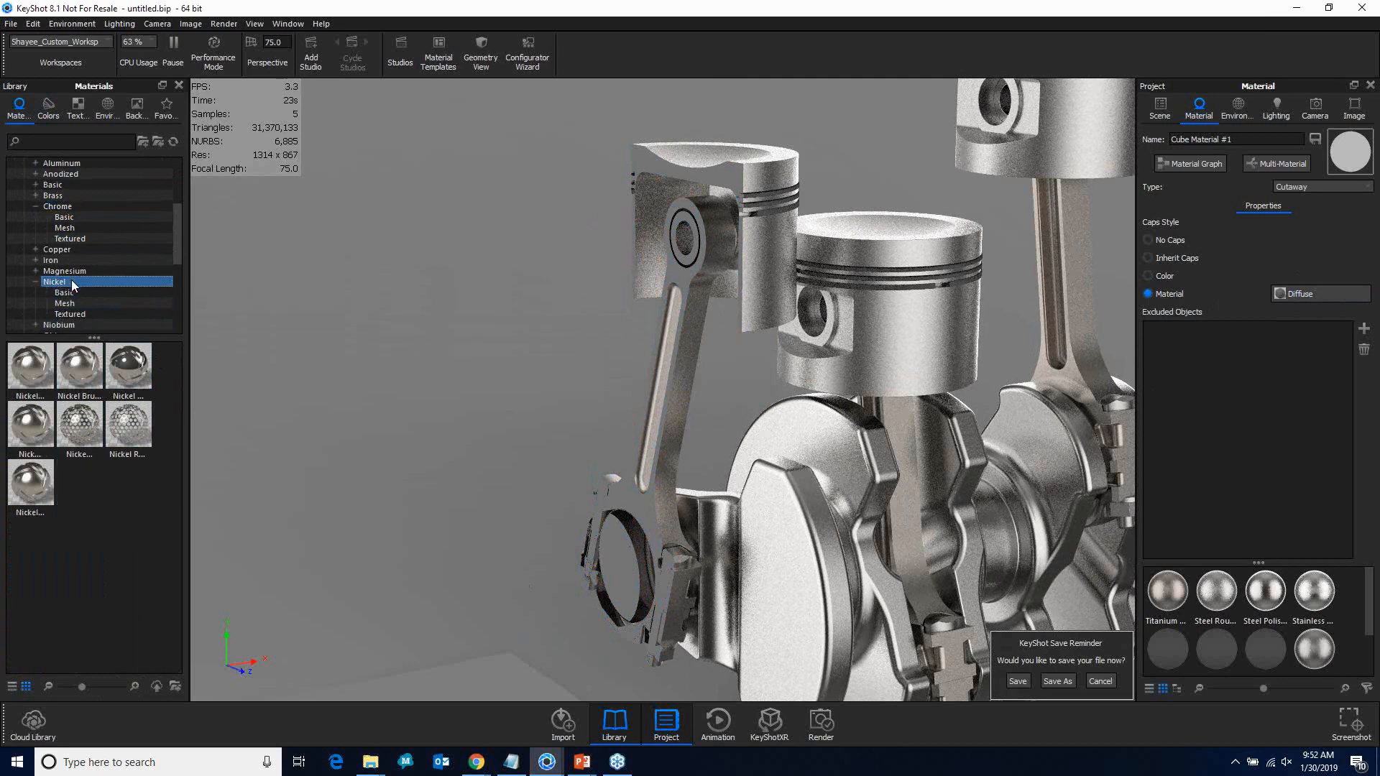
pyautogui.click(78, 365)
pyautogui.moveTo(78, 365)
pyautogui.mouseDown()
pyautogui.moveTo(163, 397)
pyautogui.moveTo(1295, 304)
pyautogui.moveTo(1304, 289)
pyautogui.mouseUp()
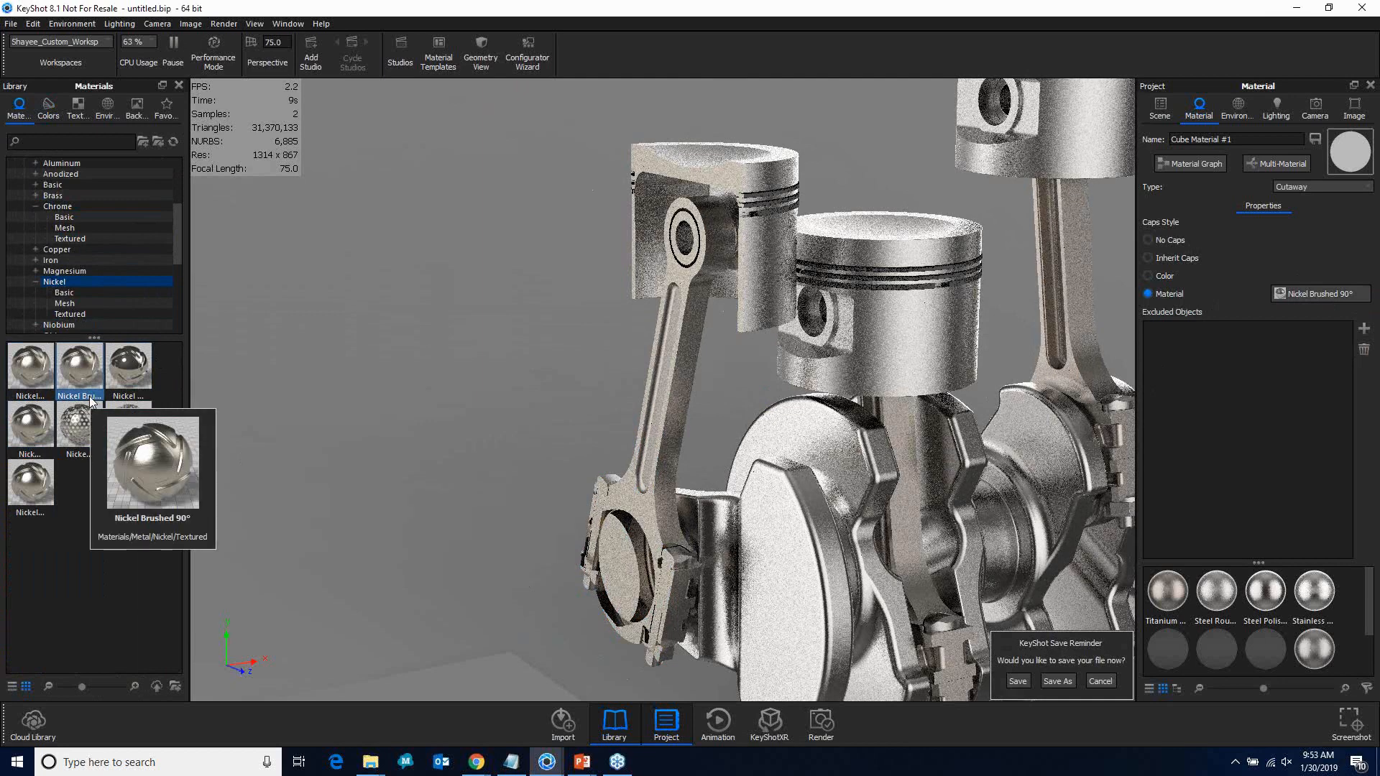
pyautogui.moveTo(109, 415)
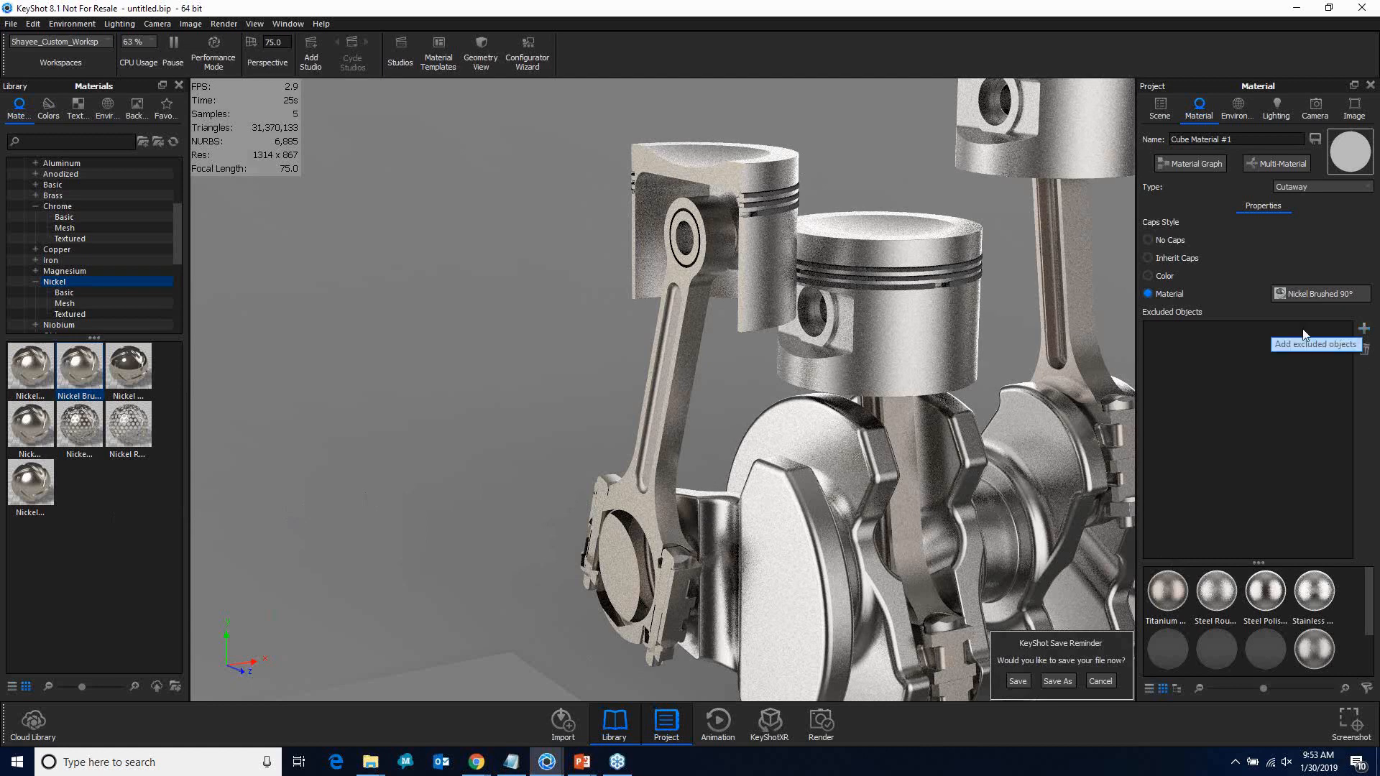
# Step: Add the end piston's piston_pin to the cutaway material's excluded objects
pyautogui.click(1363, 329)
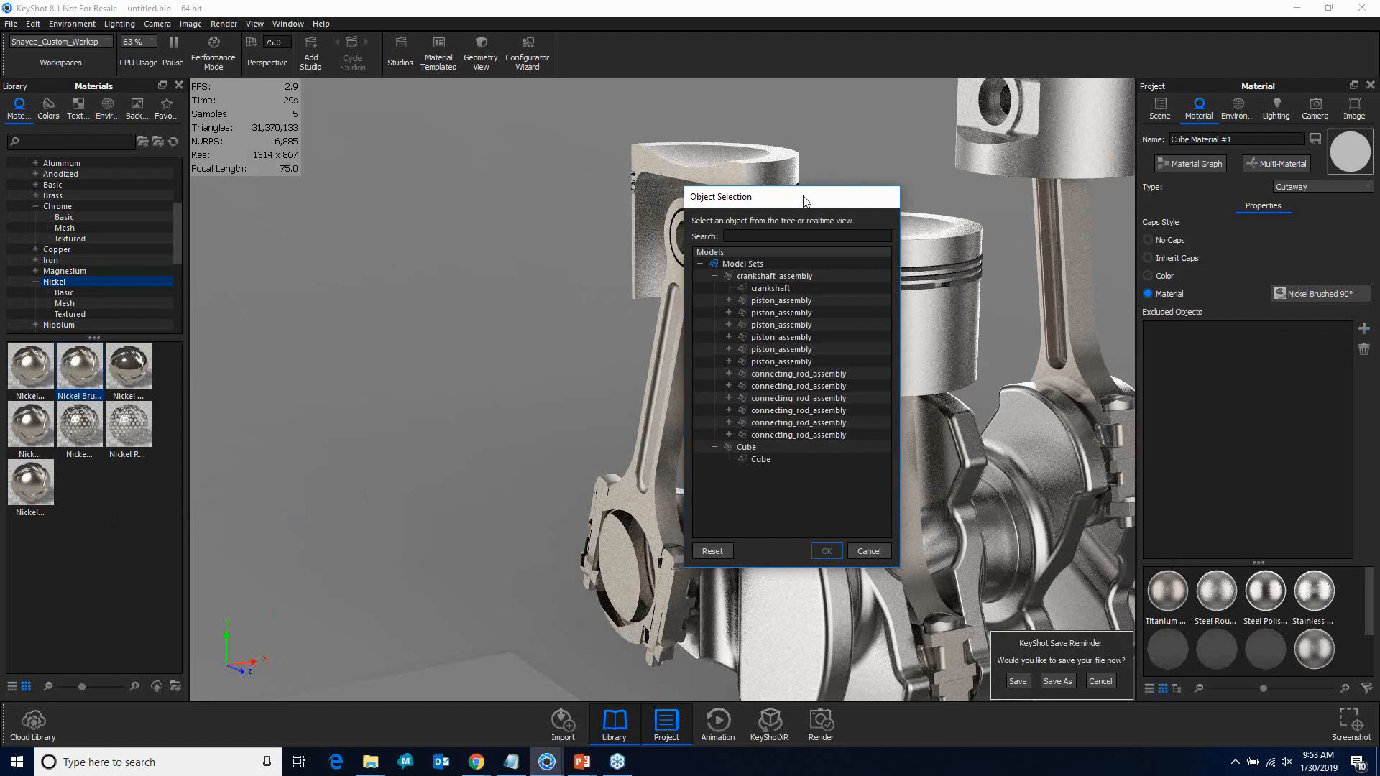
pyautogui.moveTo(808, 202); pyautogui.dragTo(927, 206)
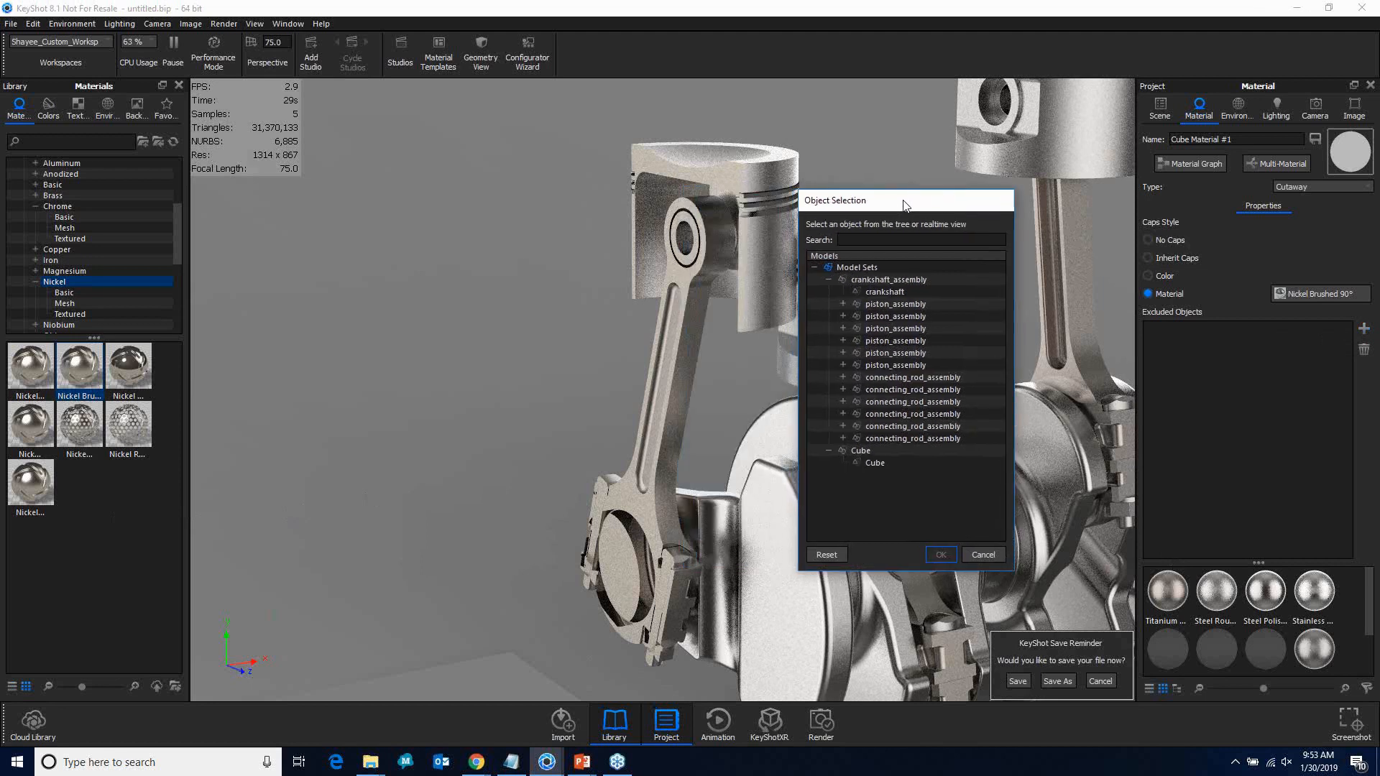
pyautogui.click(683, 244)
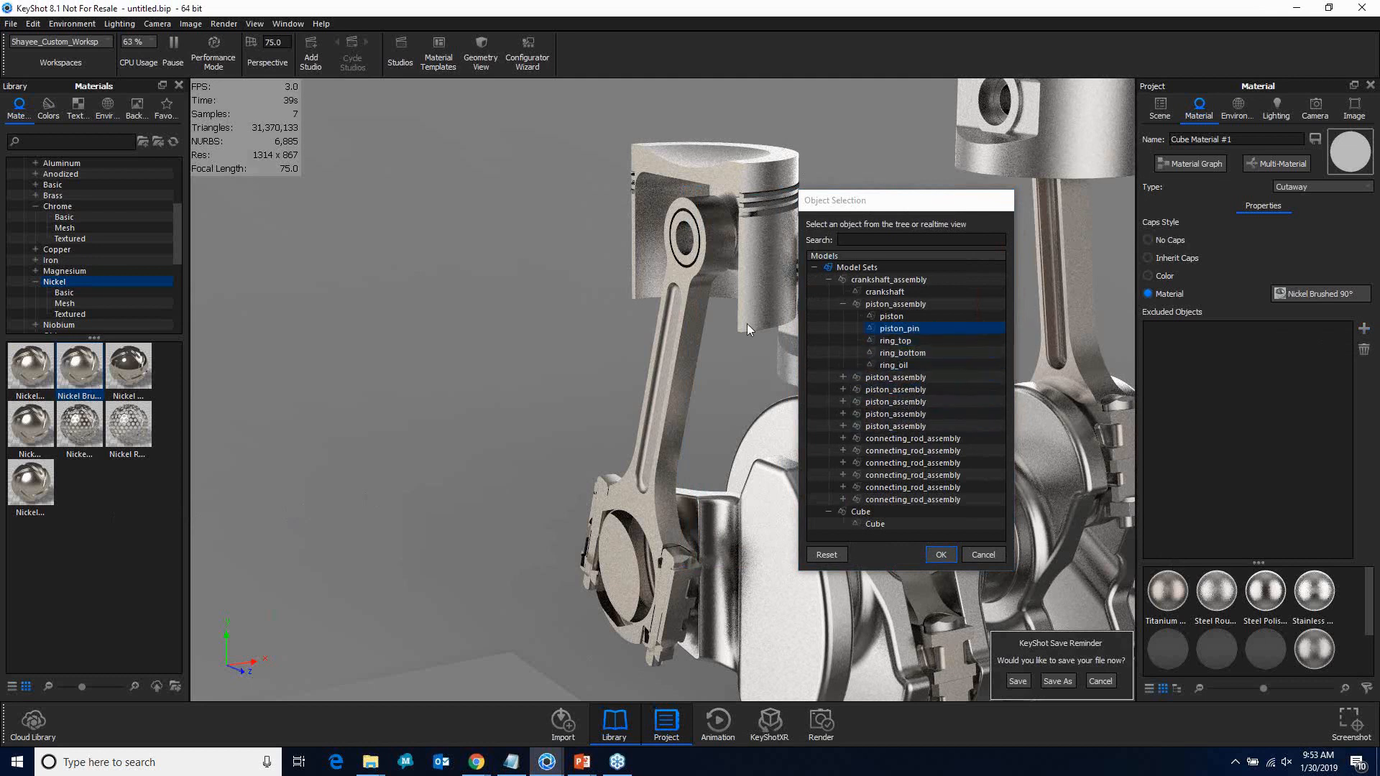
pyautogui.click(941, 554)
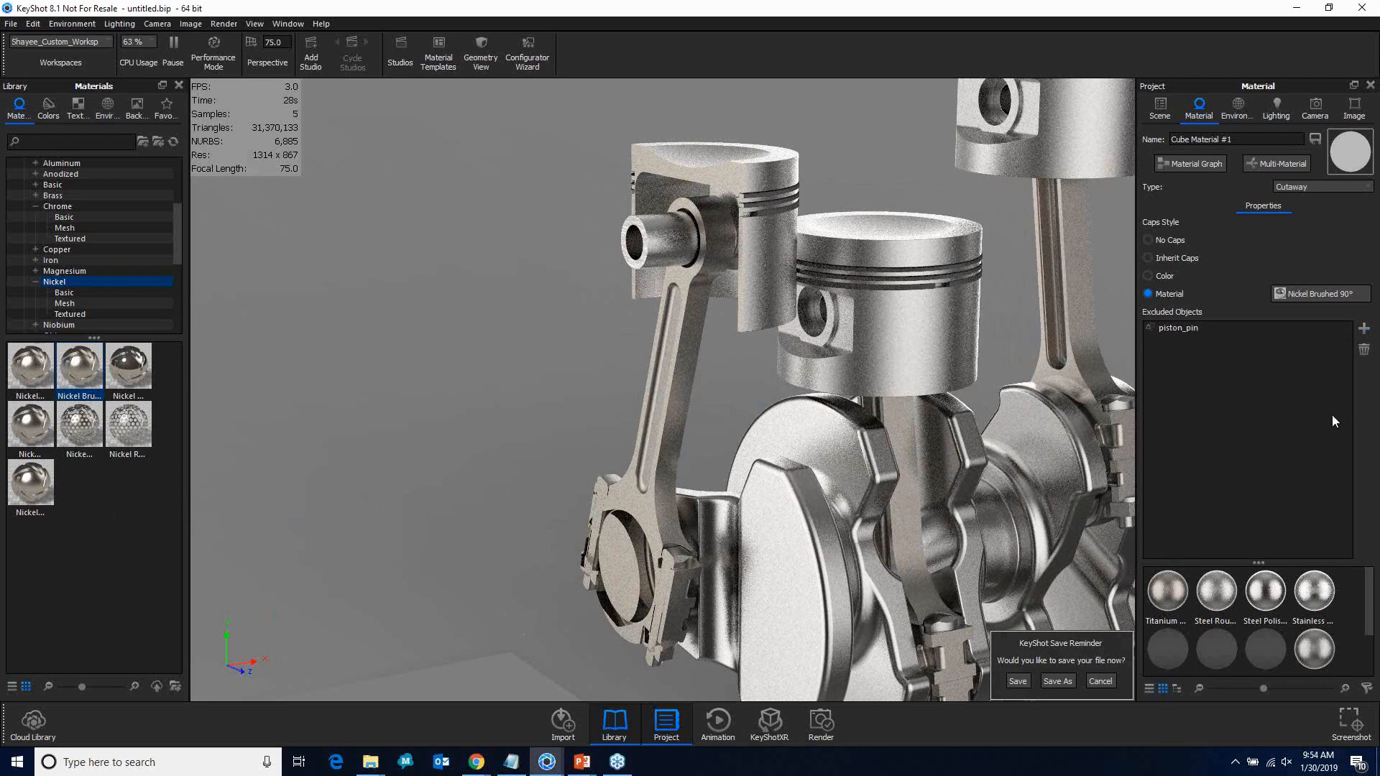
# Step: Pause the crankshaft's real-time rendering and switch to the keyShot_ornament_RoughSuede.bip scene with its rendering resumed
pyautogui.hotkey('shift', 'p')
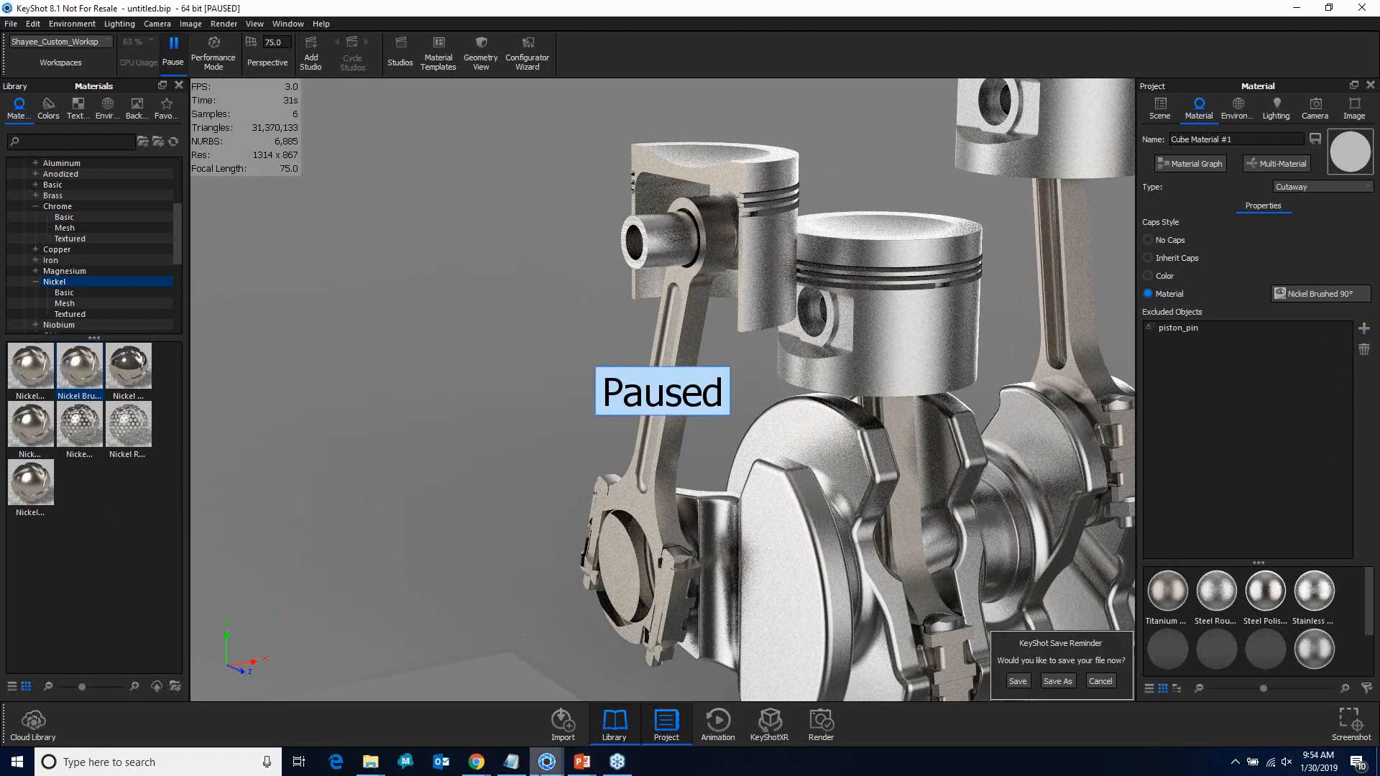
pyautogui.moveTo(546, 762)
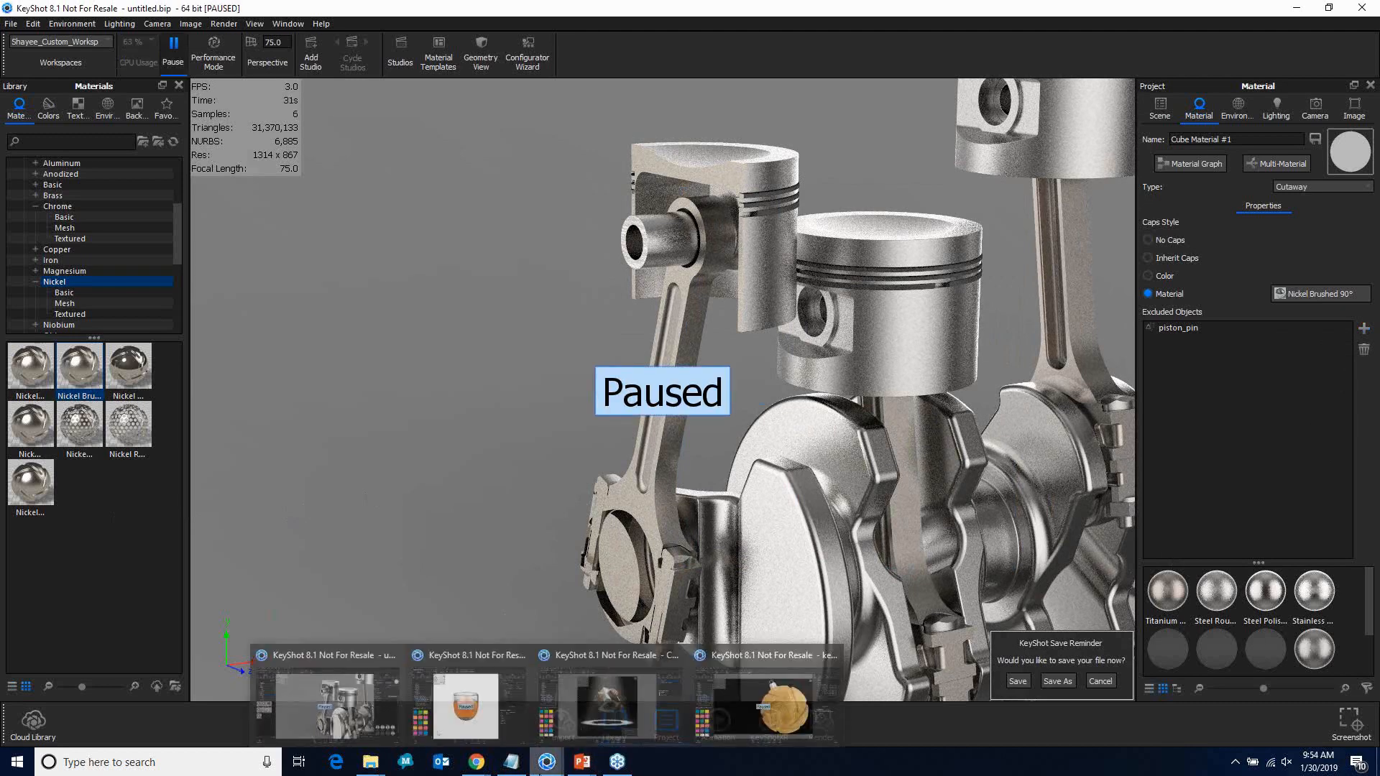
pyautogui.click(792, 701)
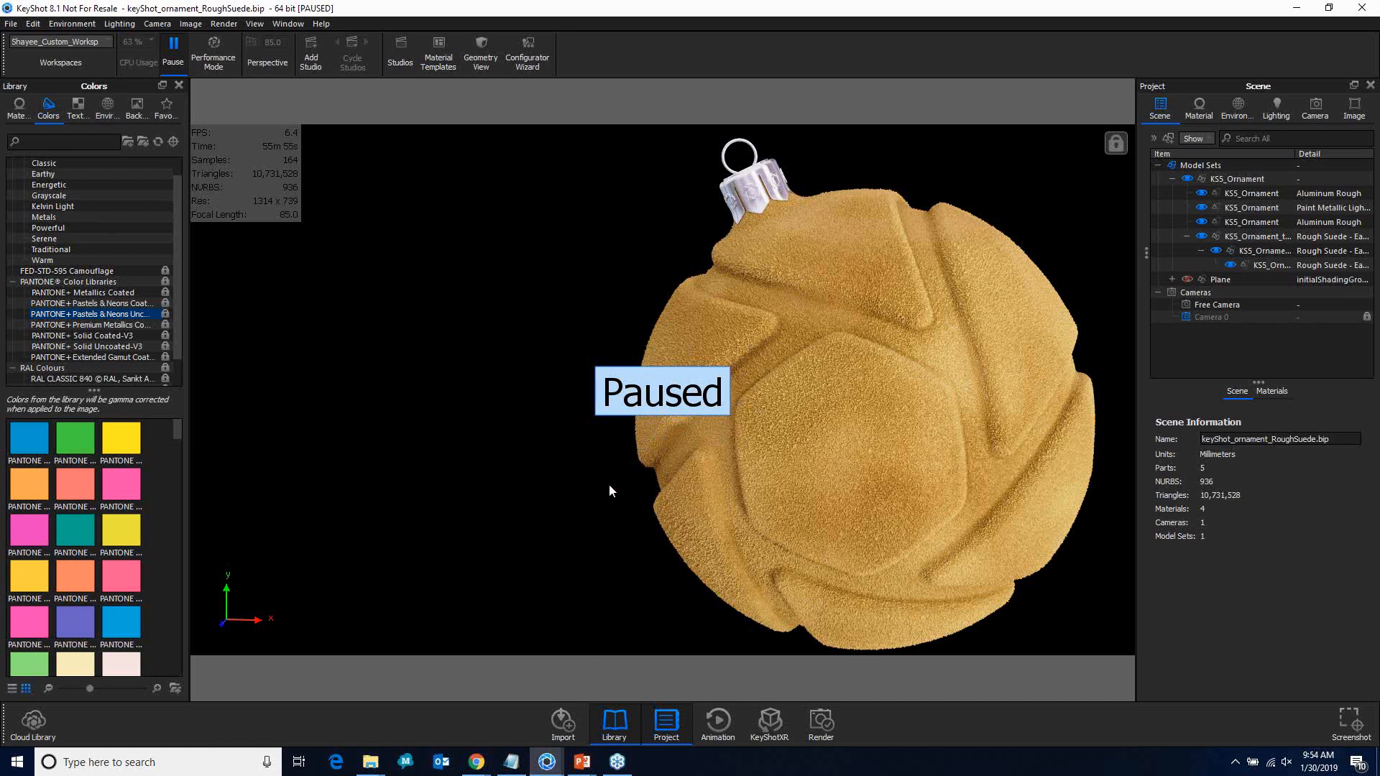
pyautogui.hotkey('shift', 'p')
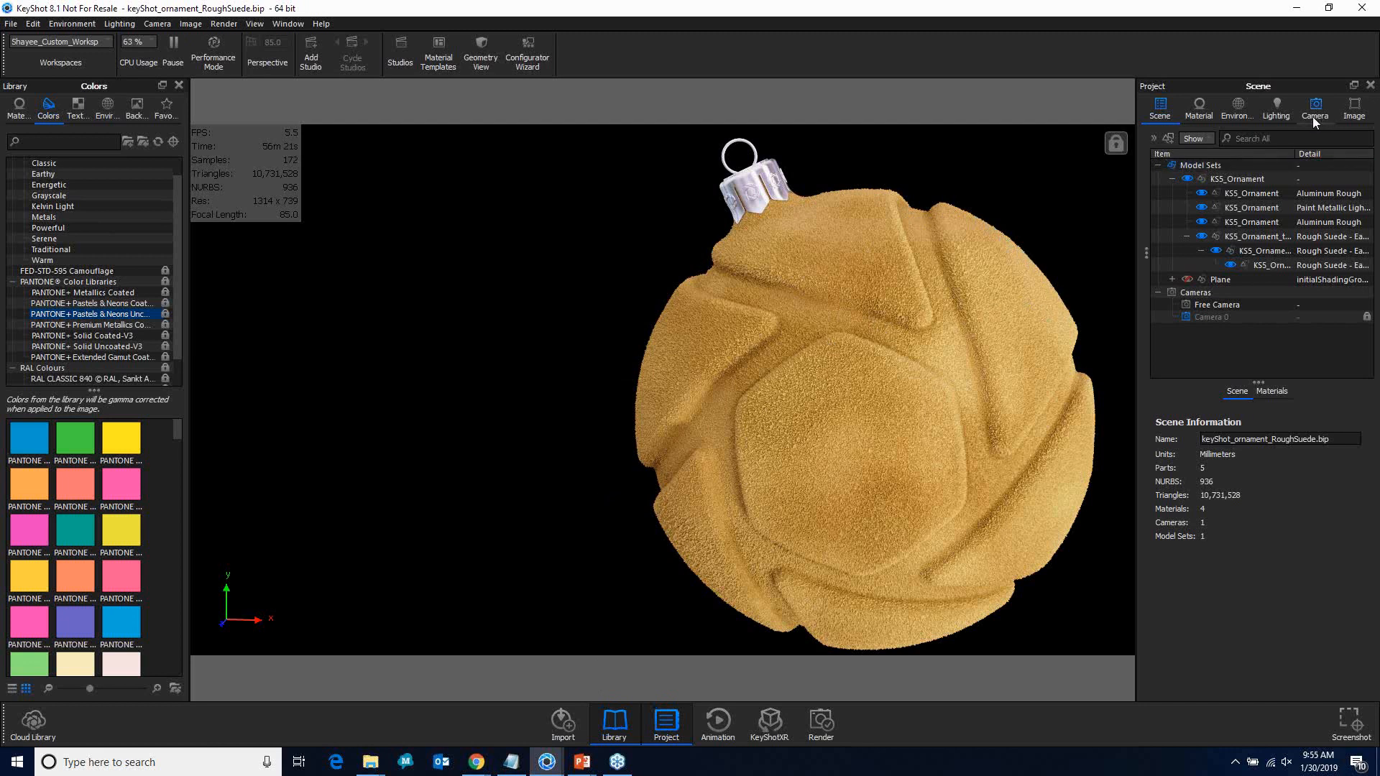
# Step: Set the CPU usage for real-time rendering to 88 %
pyautogui.click(1265, 193)
pyautogui.click(1201, 115)
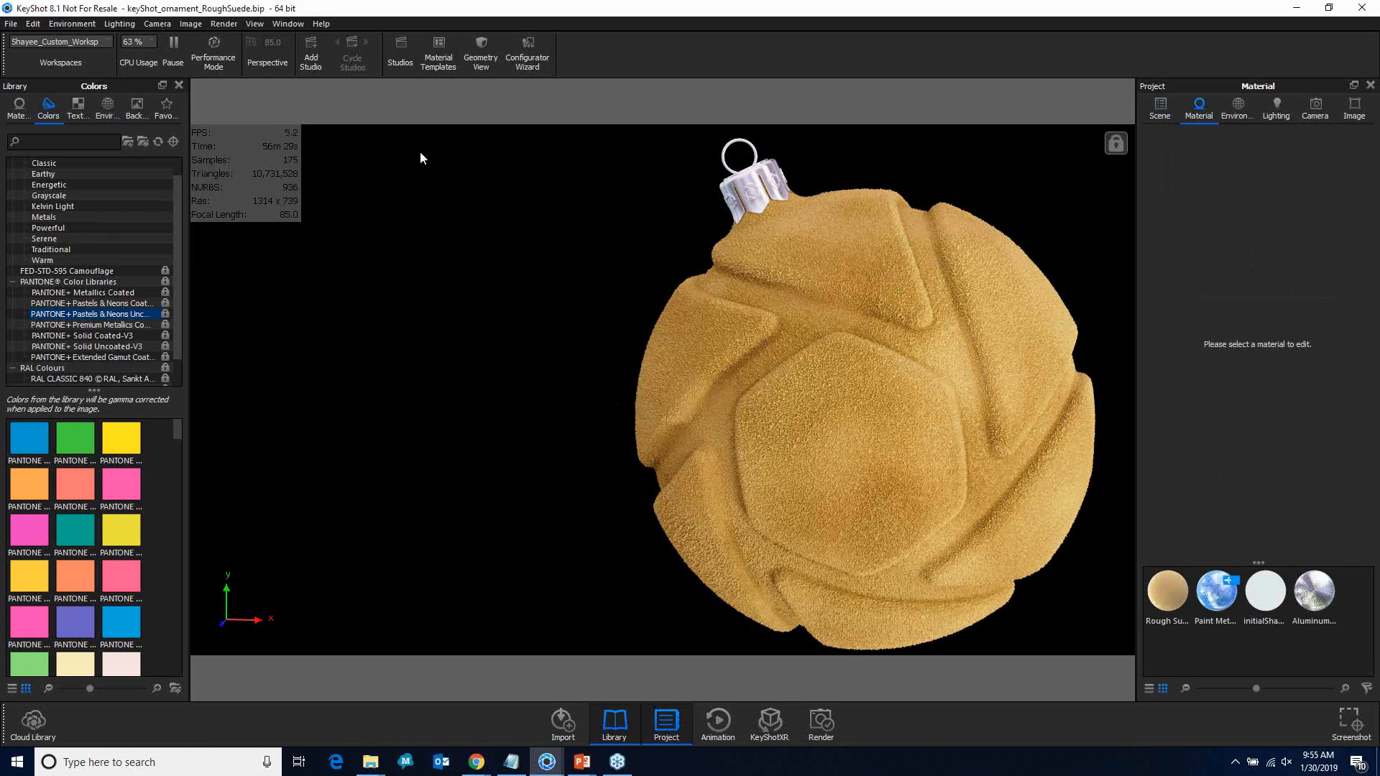
pyautogui.click(131, 45)
pyautogui.click(157, 137)
# Step: Open the material graph of the ornament's Rough Suede - Ear Cups material and enlarge its window
pyautogui.doubleClick(885, 270)
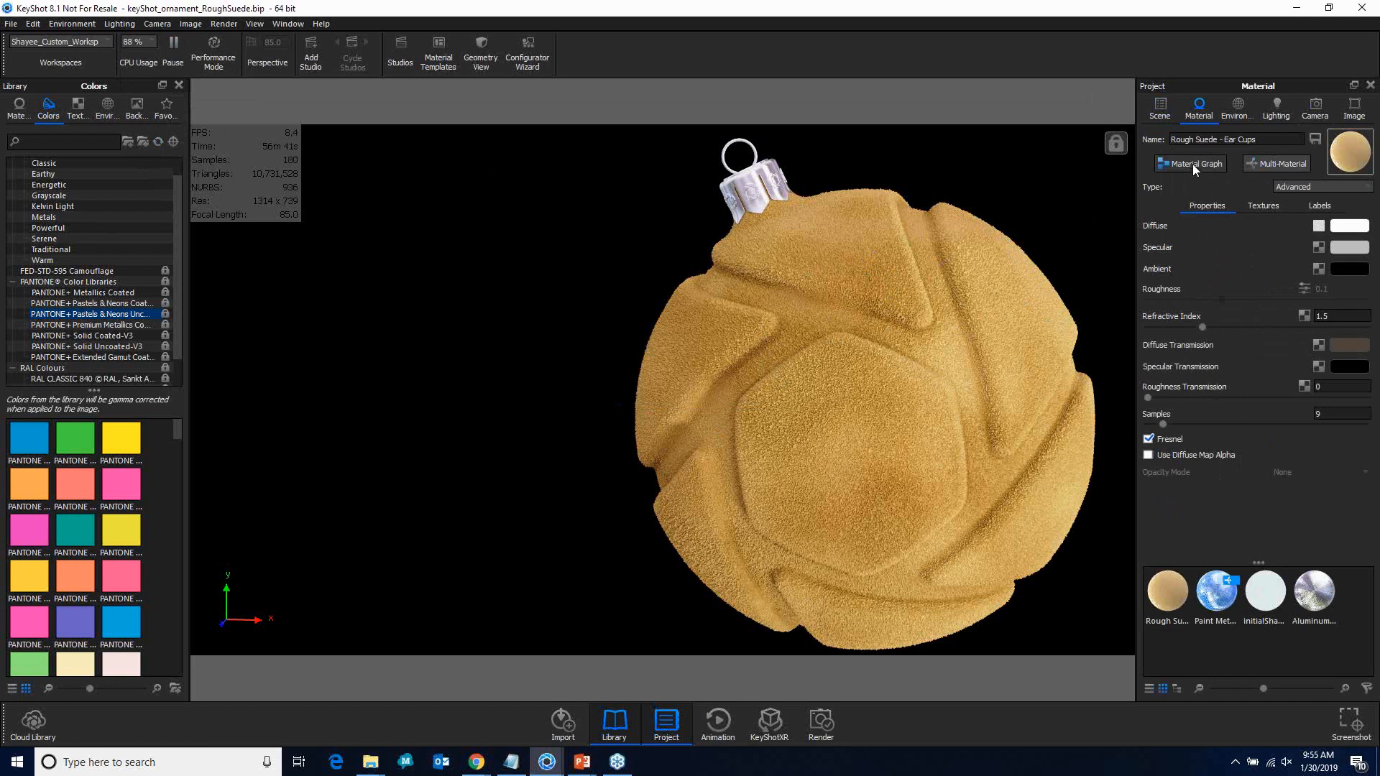
pyautogui.click(1193, 164)
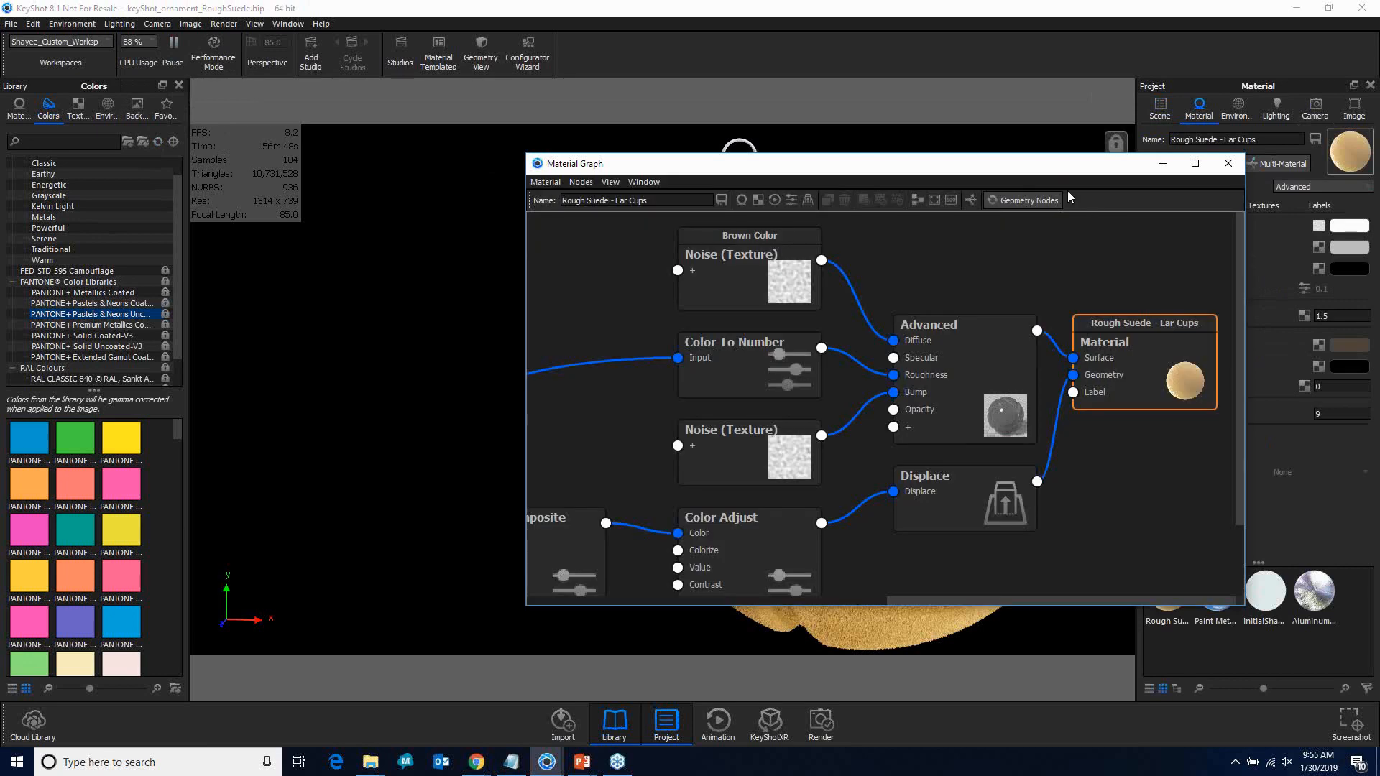
pyautogui.moveTo(999, 170); pyautogui.dragTo(928, 140)
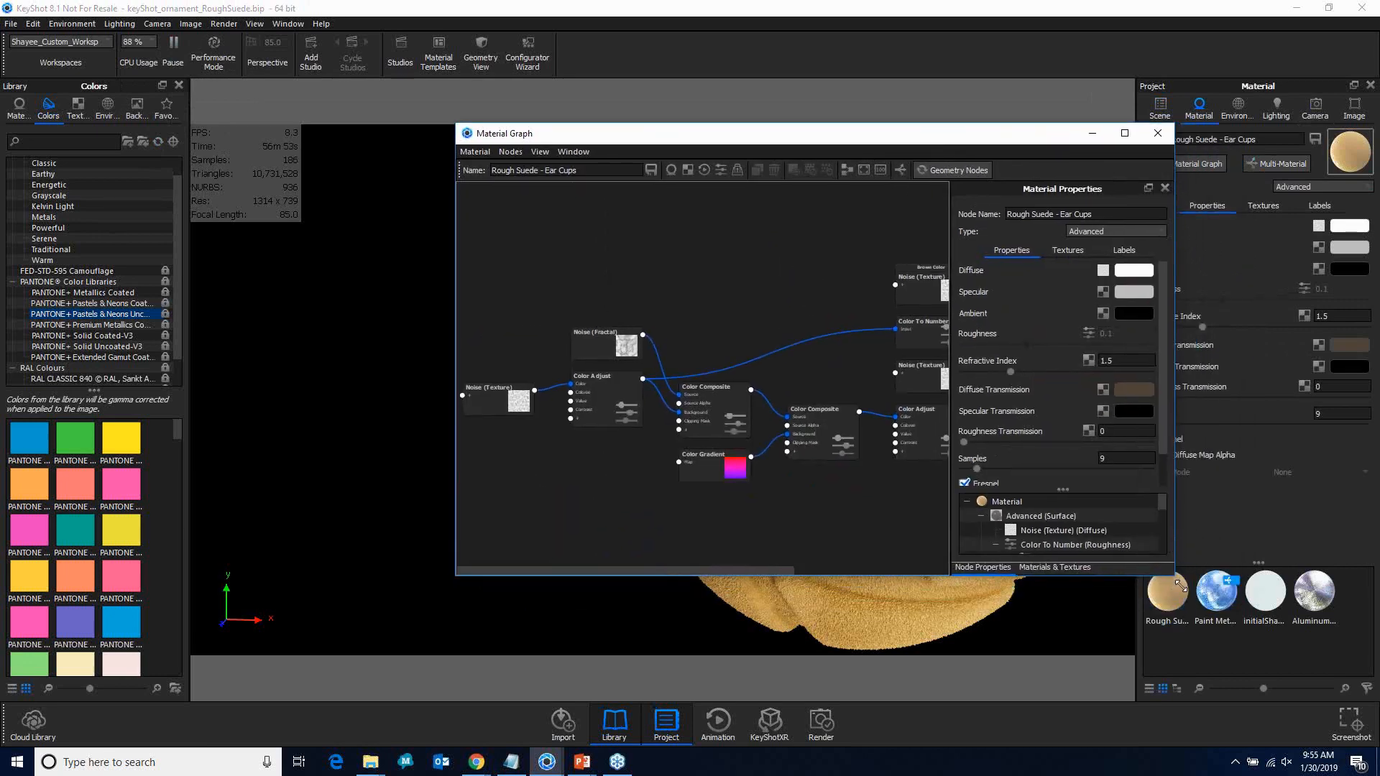
pyautogui.moveTo(1172, 586); pyautogui.dragTo(1342, 682)
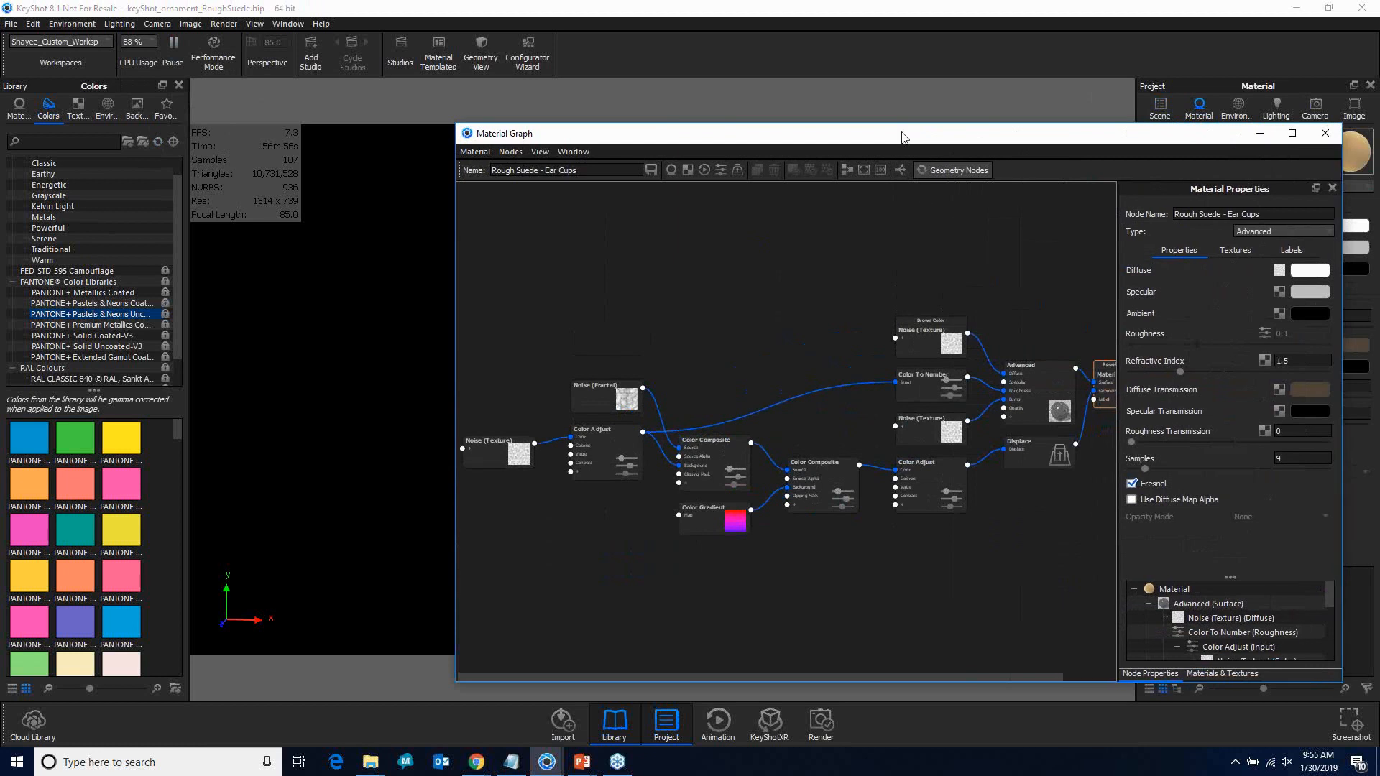
pyautogui.moveTo(905, 141); pyautogui.dragTo(833, 148)
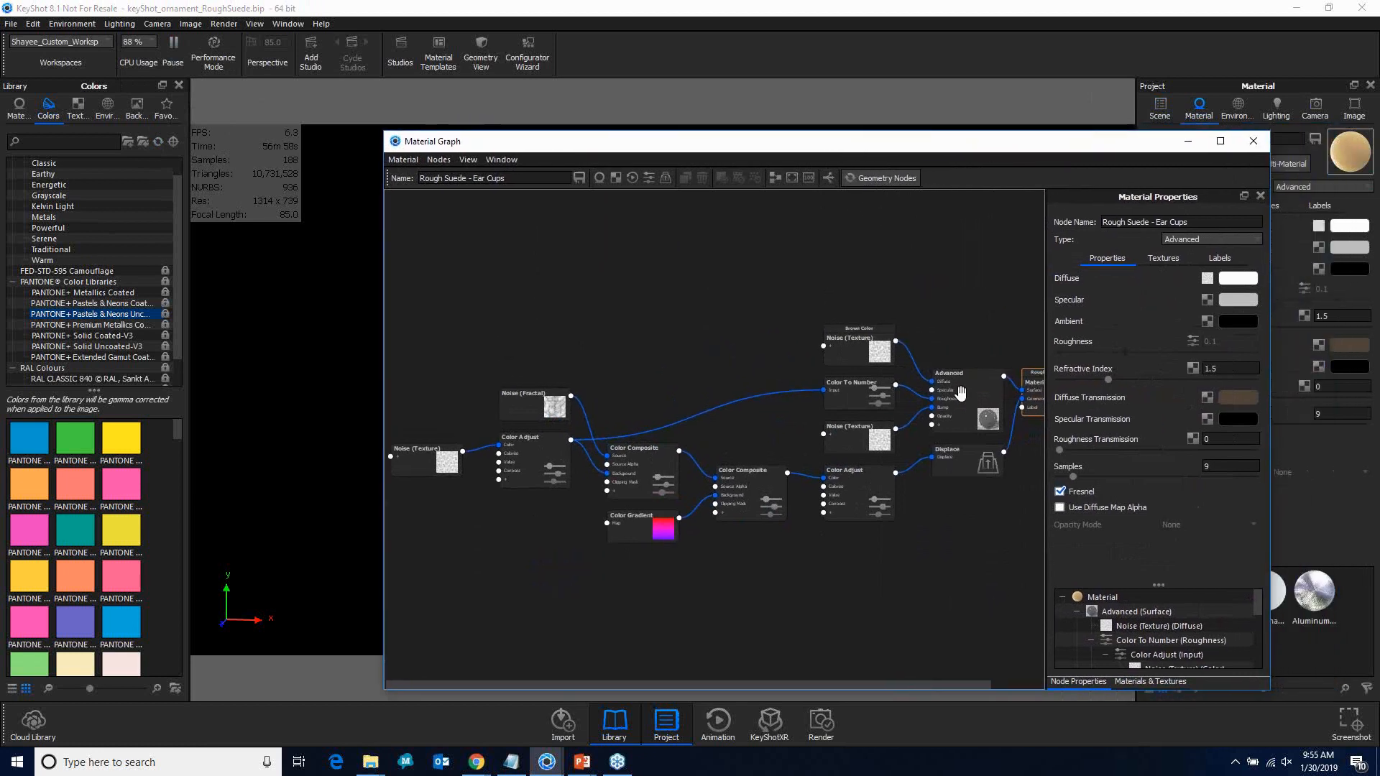
# Step: Examine the suede material's node network, from the noise and color nodes to the Displace node feeding the Material node
pyautogui.moveTo(700, 290); pyautogui.dragTo(703, 290)
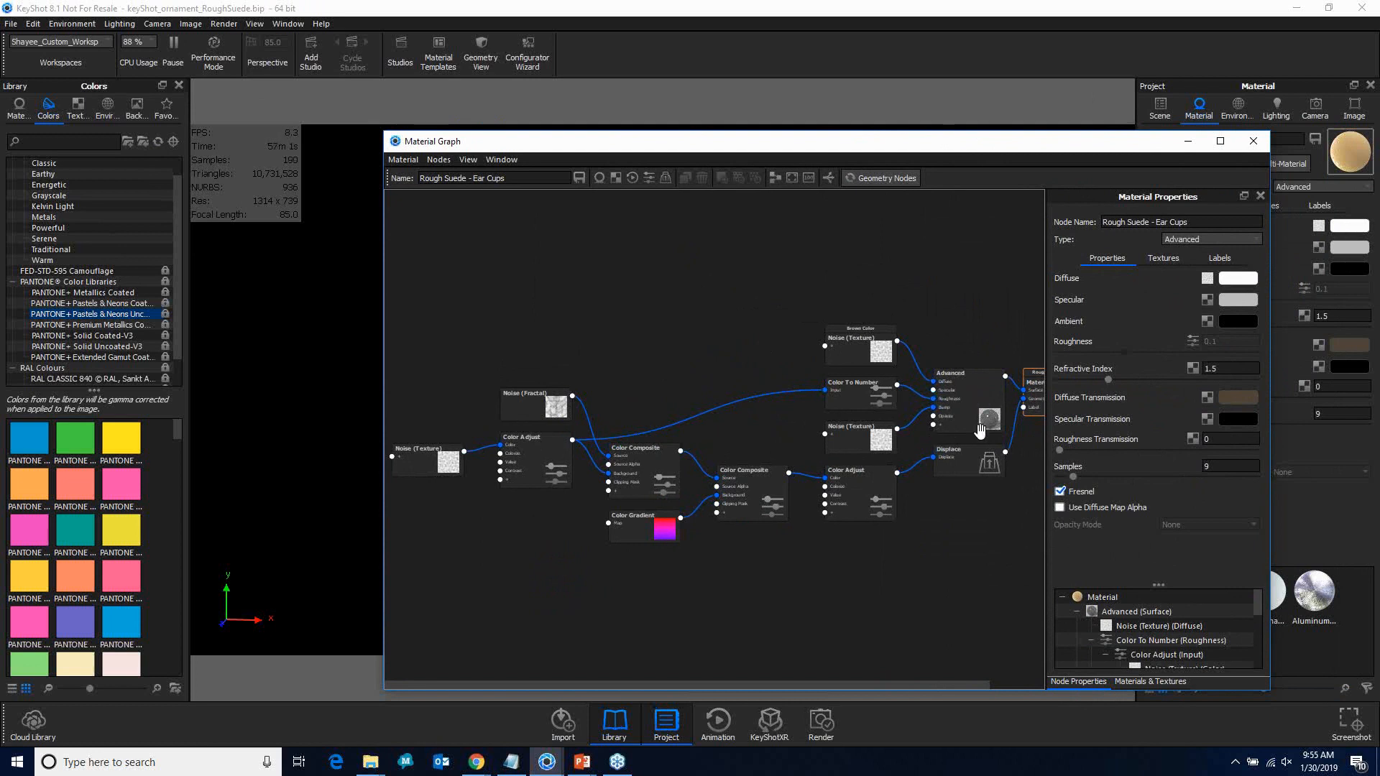
pyautogui.scroll(-1, 995, 462)
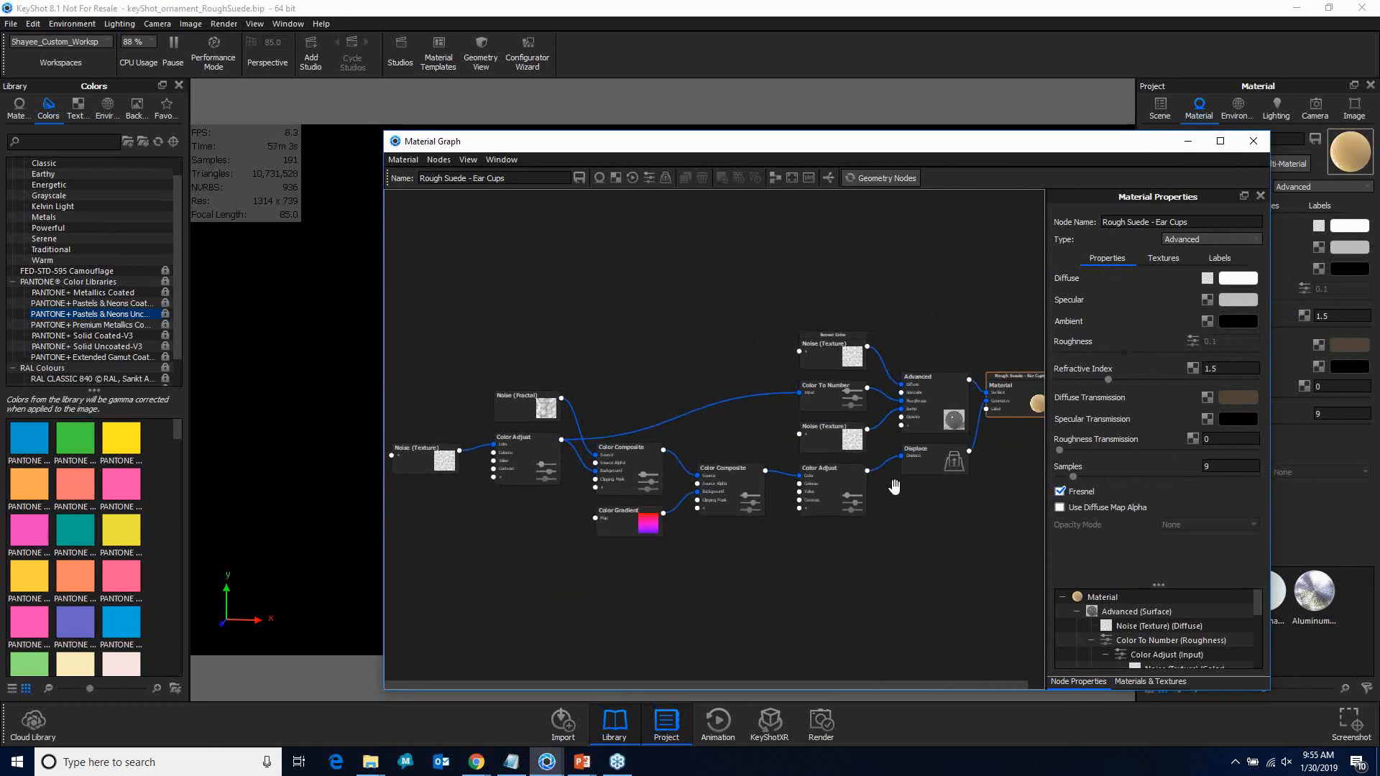
pyautogui.scroll(-2, 994, 404)
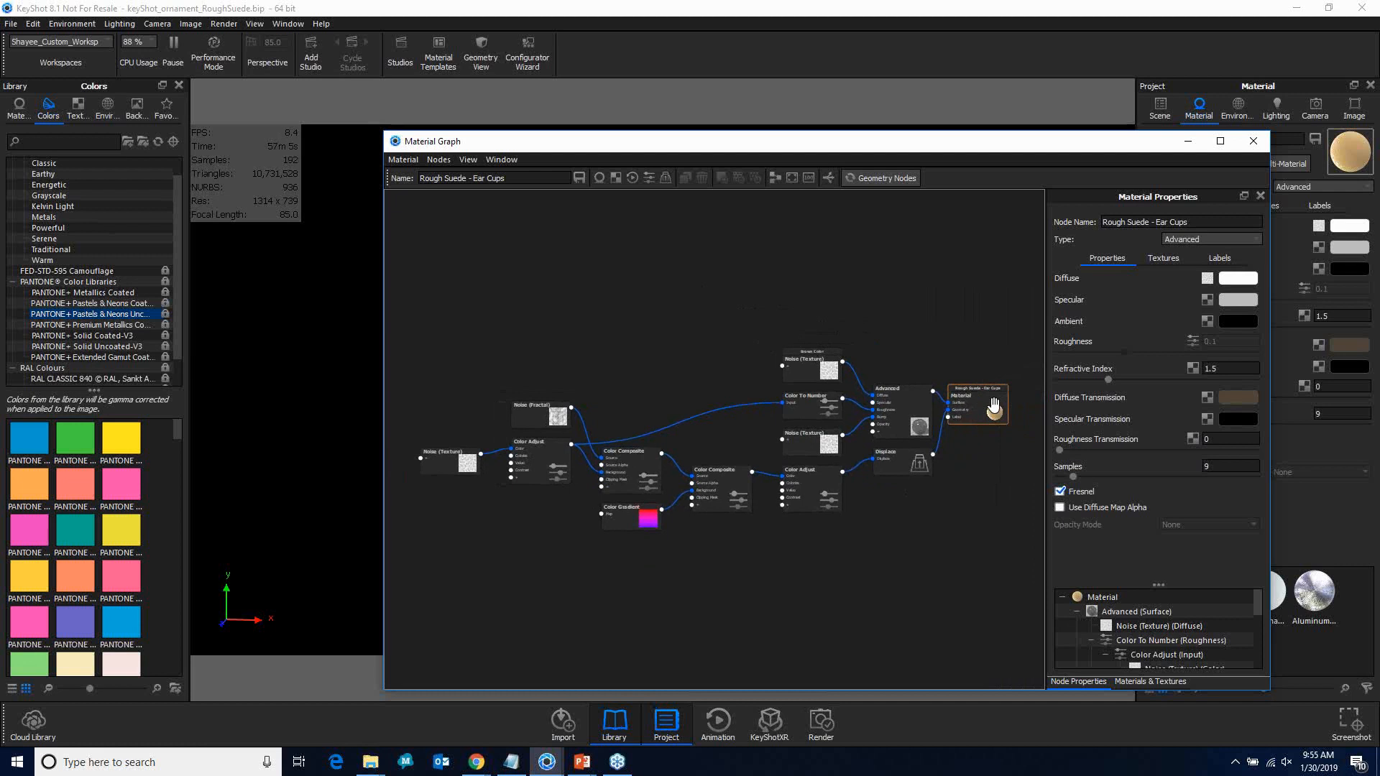
pyautogui.scroll(3, 707, 453)
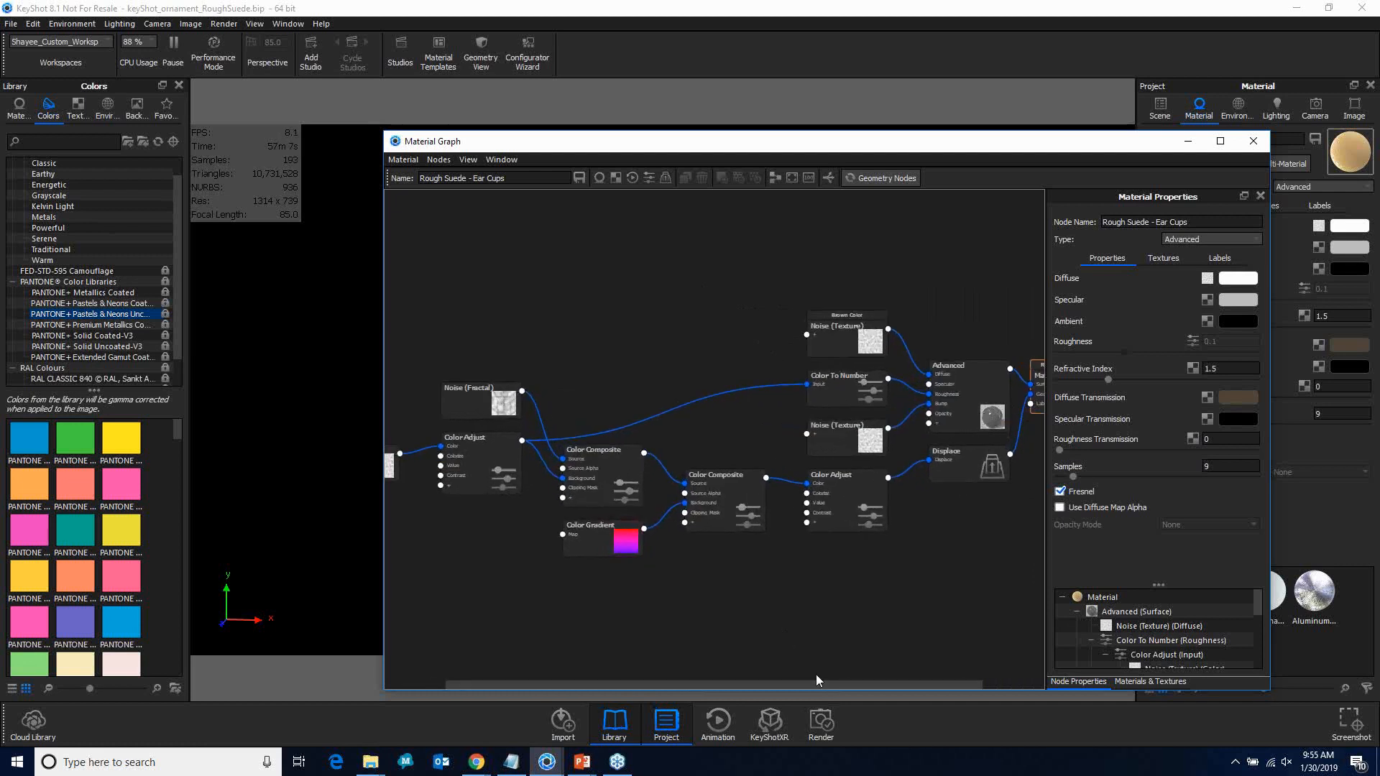
pyautogui.moveTo(838, 684); pyautogui.dragTo(899, 686)
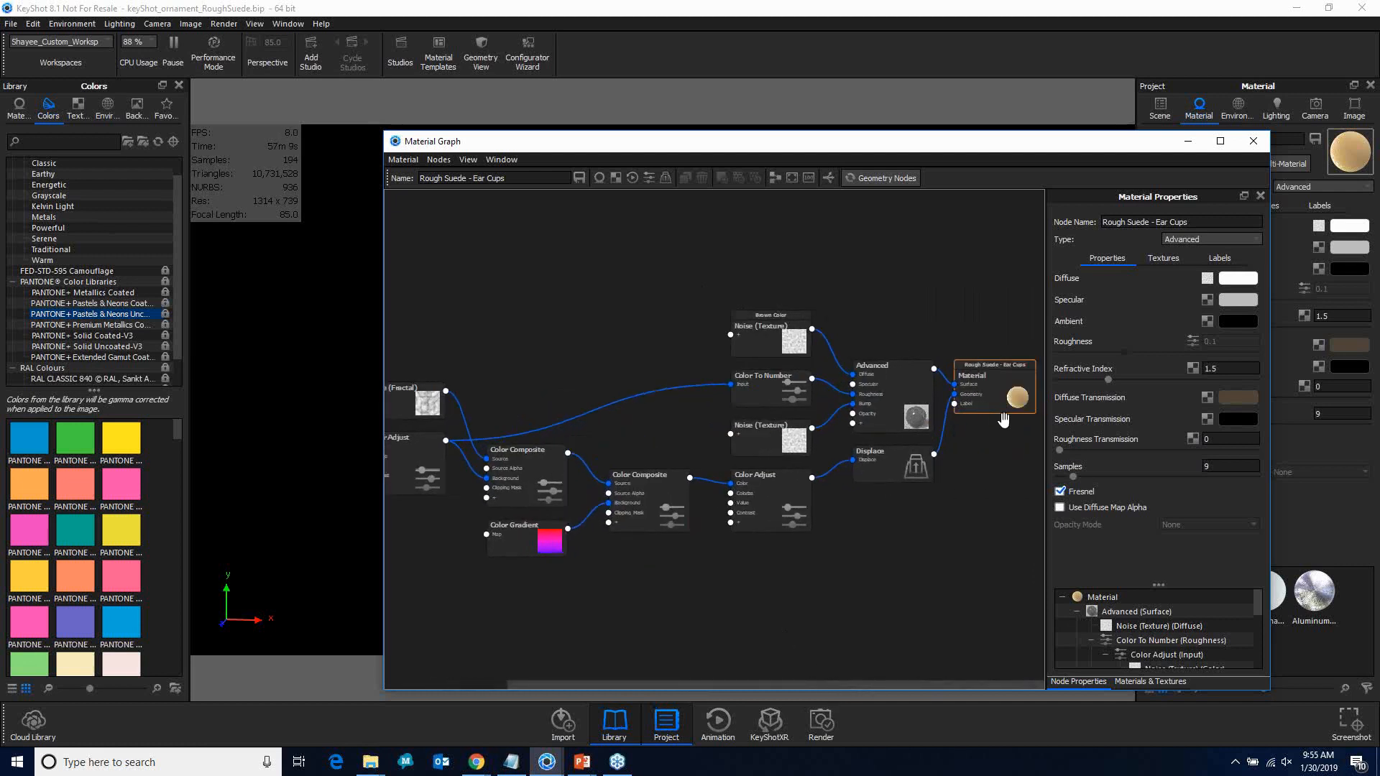
pyautogui.scroll(1, 1009, 402)
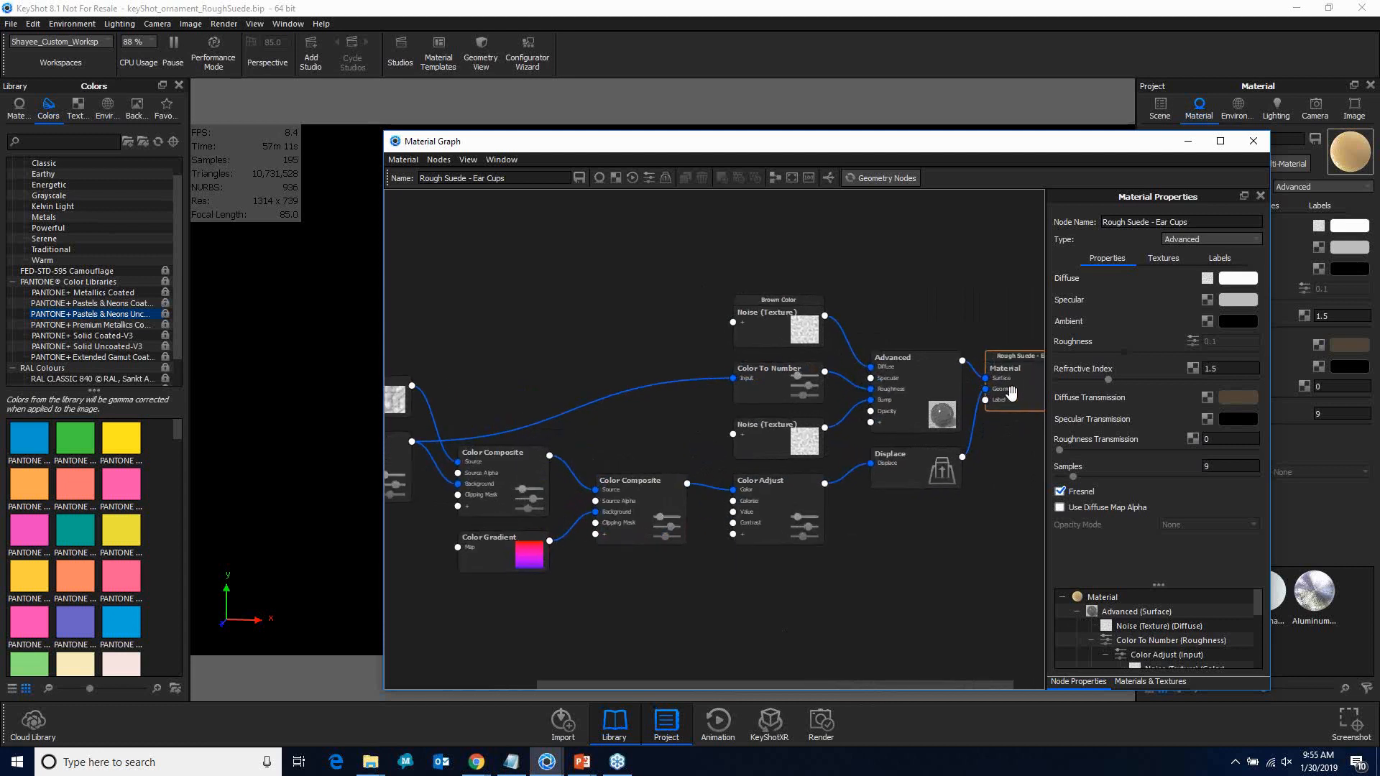
pyautogui.scroll(1, 1012, 392)
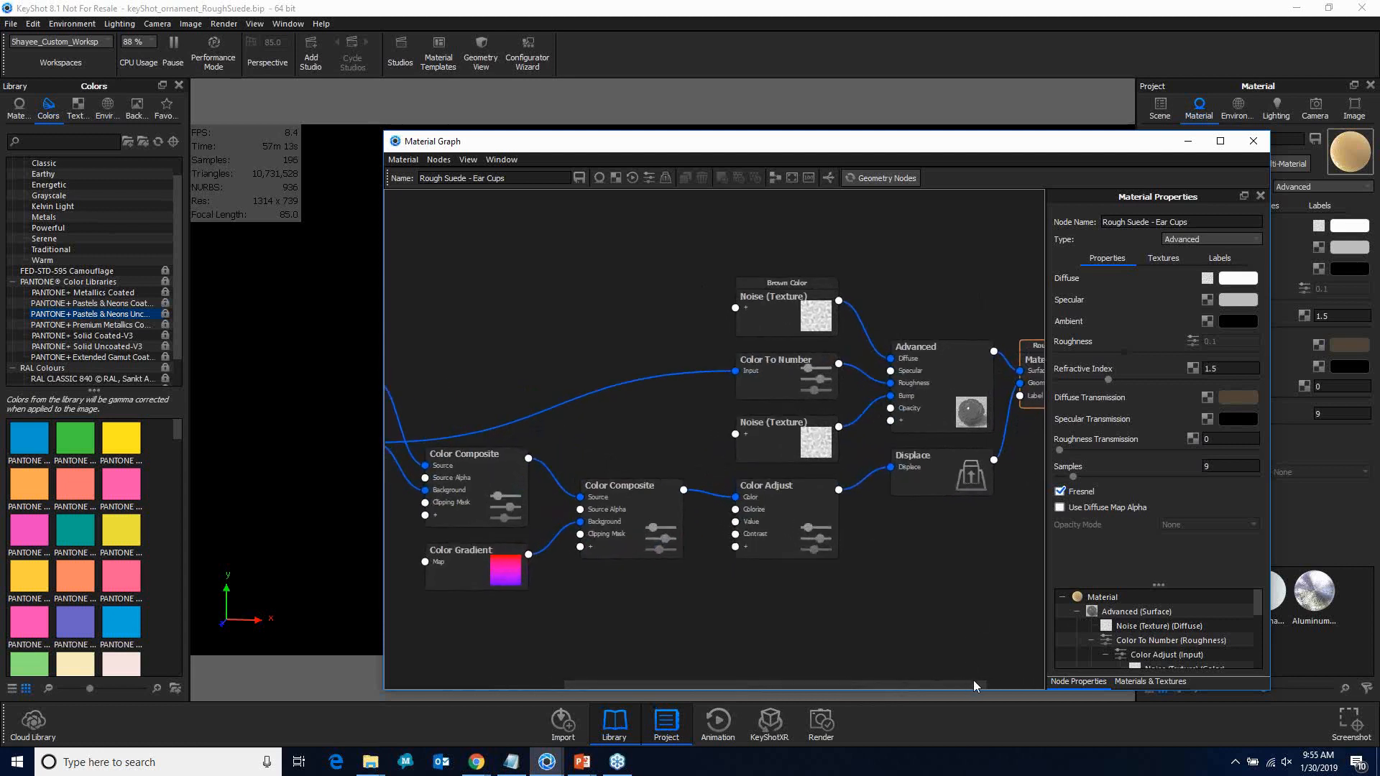
pyautogui.moveTo(974, 684); pyautogui.dragTo(1031, 684)
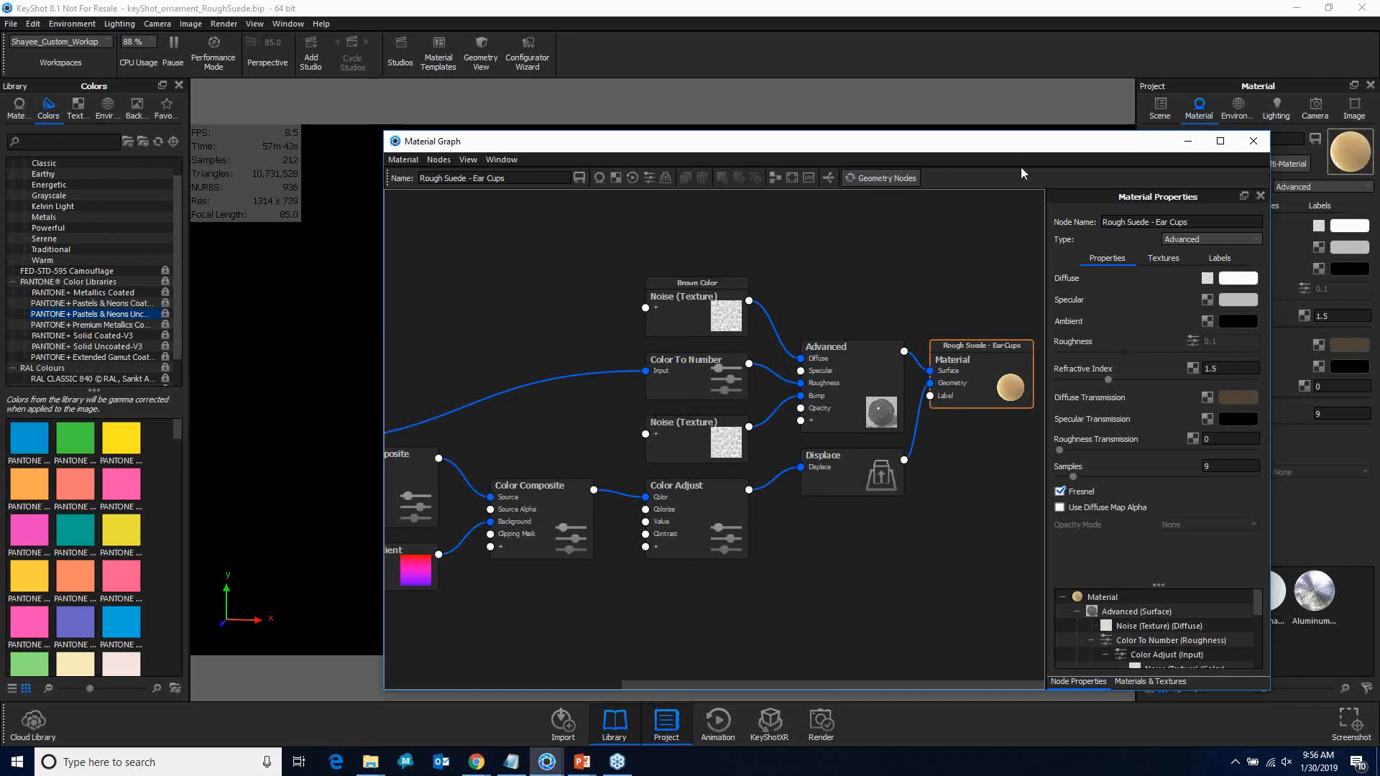
# Step: Disconnect the Displace node from the material's Geometry input and execute the geometry nodes to remove the ornament's displacement
pyautogui.moveTo(843, 145); pyautogui.dragTo(906, 259)
pyautogui.click(909, 595)
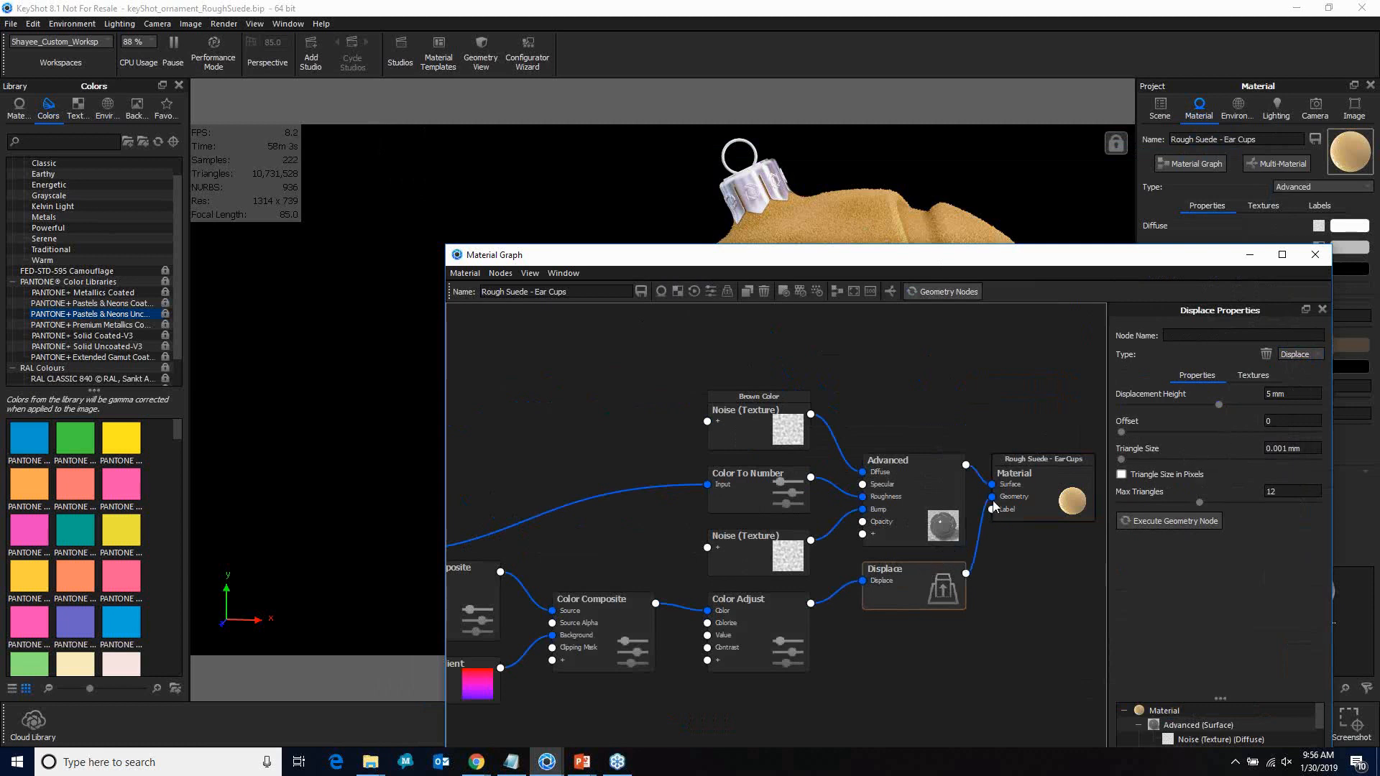
pyautogui.moveTo(992, 497); pyautogui.dragTo(989, 575)
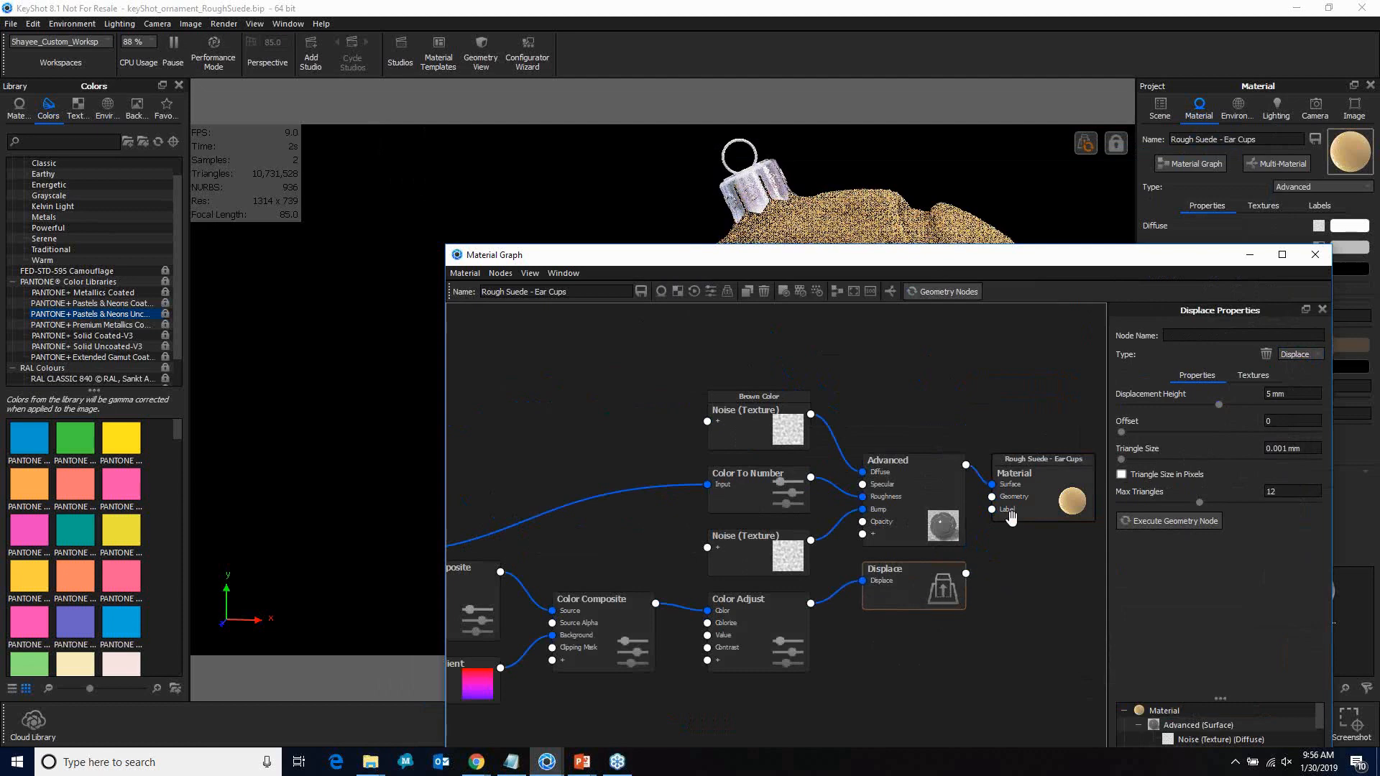
pyautogui.moveTo(892, 255); pyautogui.dragTo(786, 296)
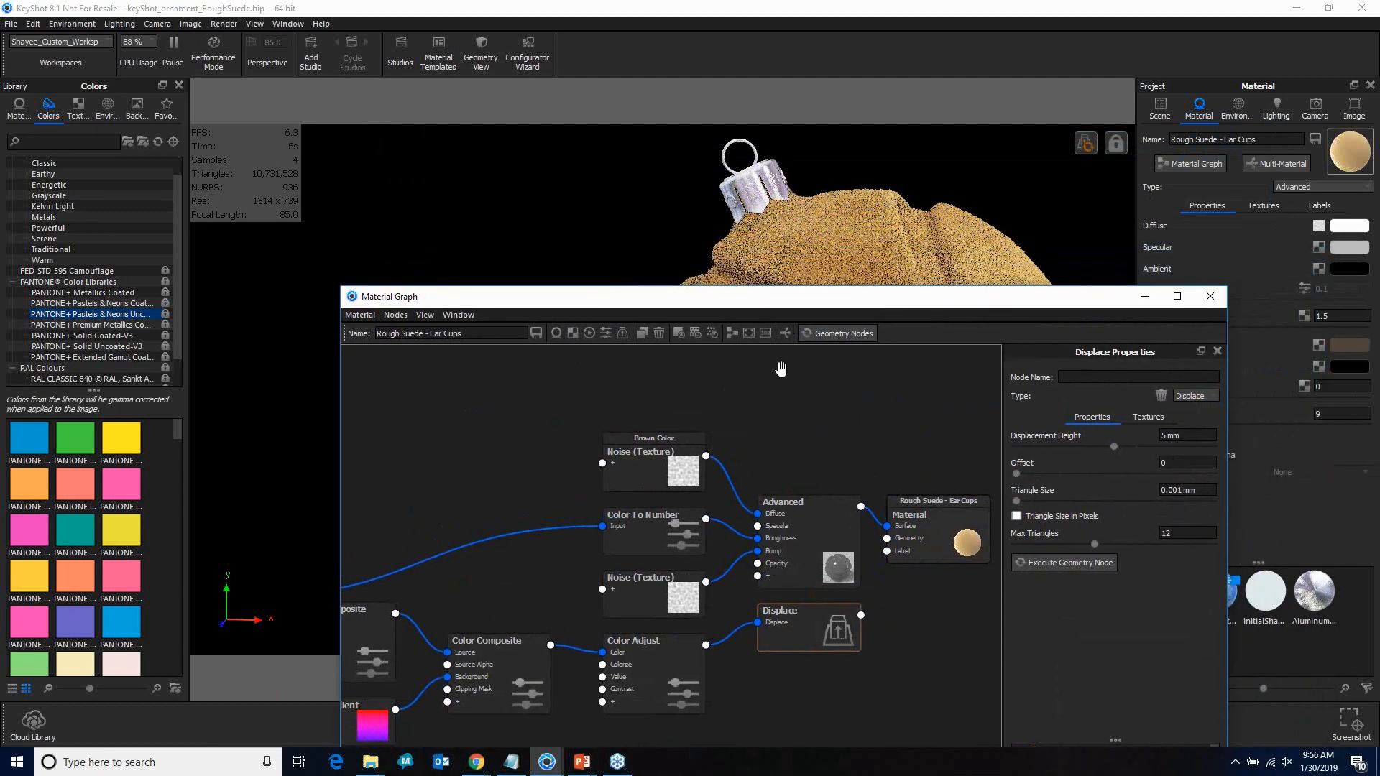
pyautogui.click(836, 335)
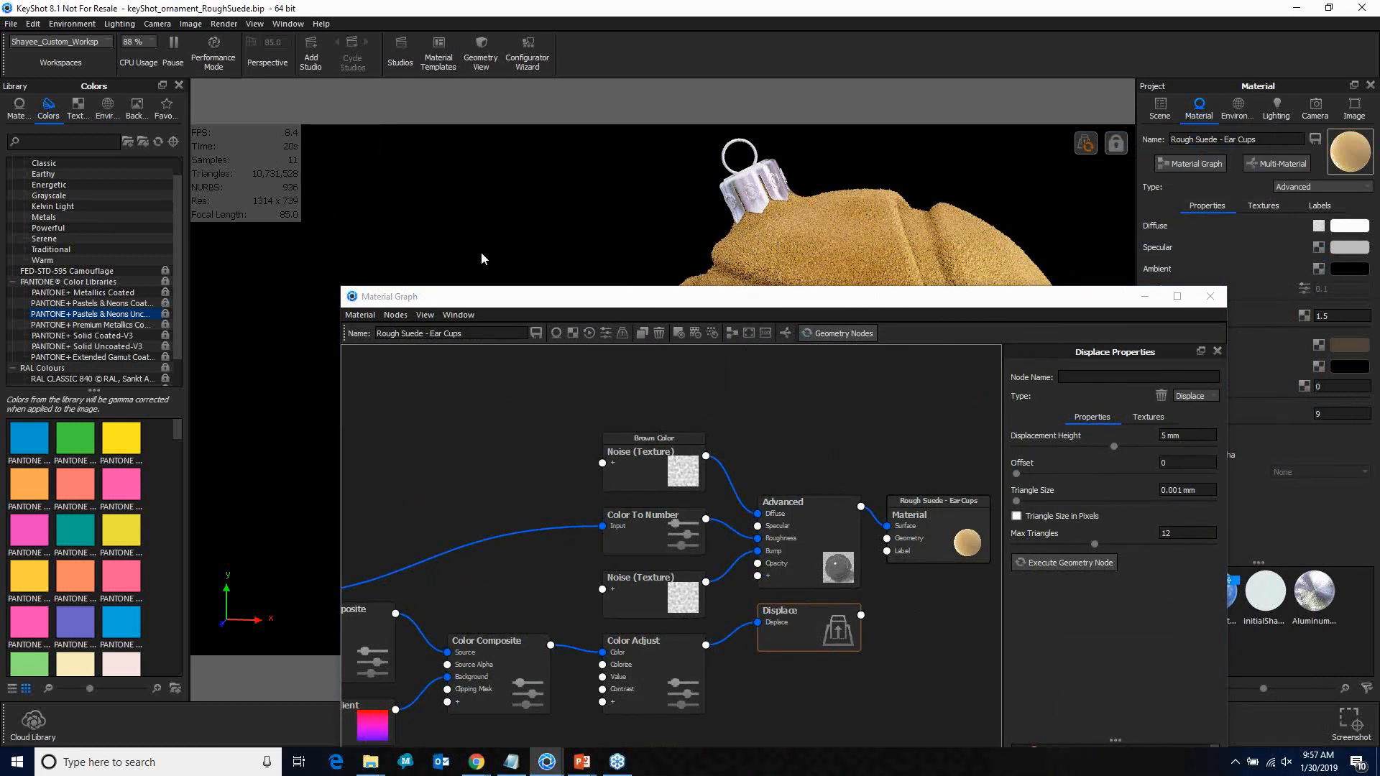
pyautogui.click(831, 330)
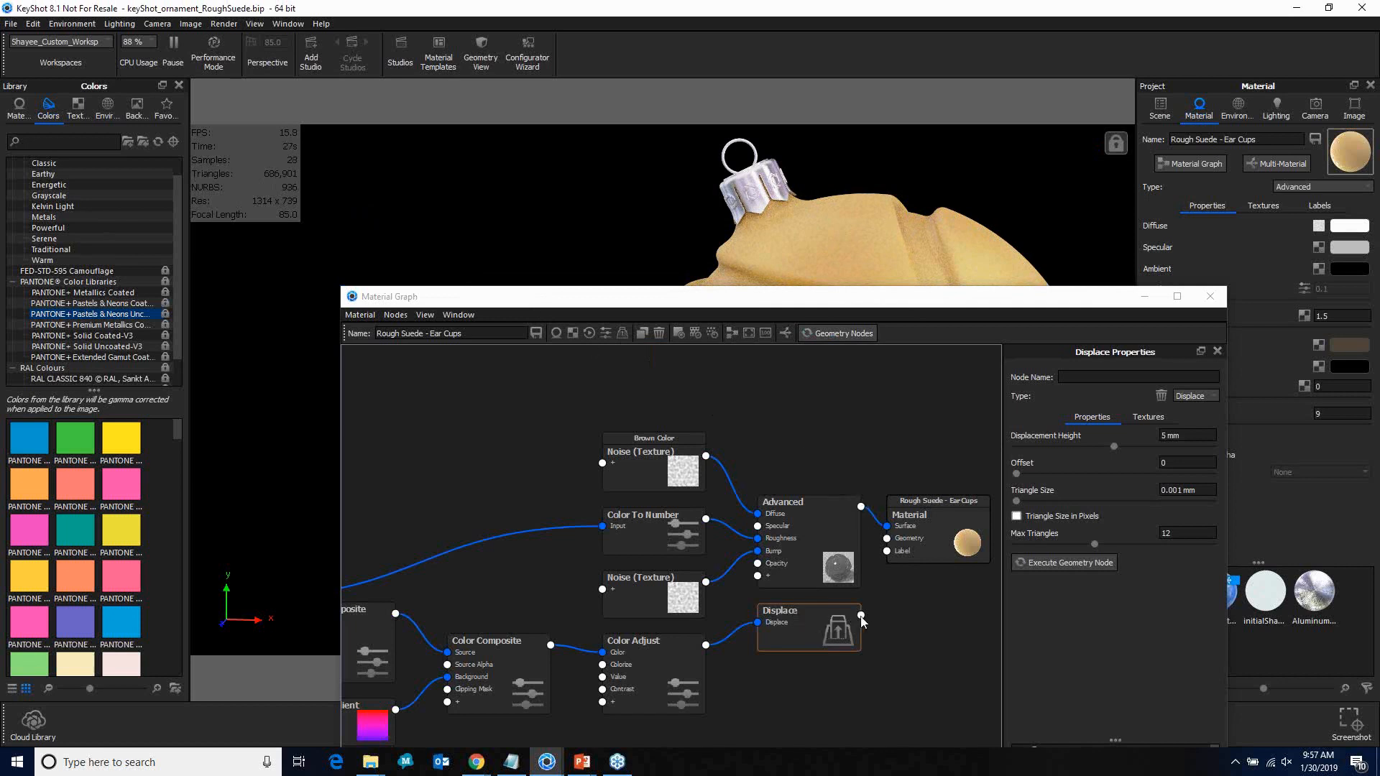
# Step: Reconnect the Displace node to the material's Geometry input, execute the geometry nodes, and close the material graph
pyautogui.moveTo(861, 617); pyautogui.dragTo(887, 539)
pyautogui.click(1085, 143)
pyautogui.click(821, 332)
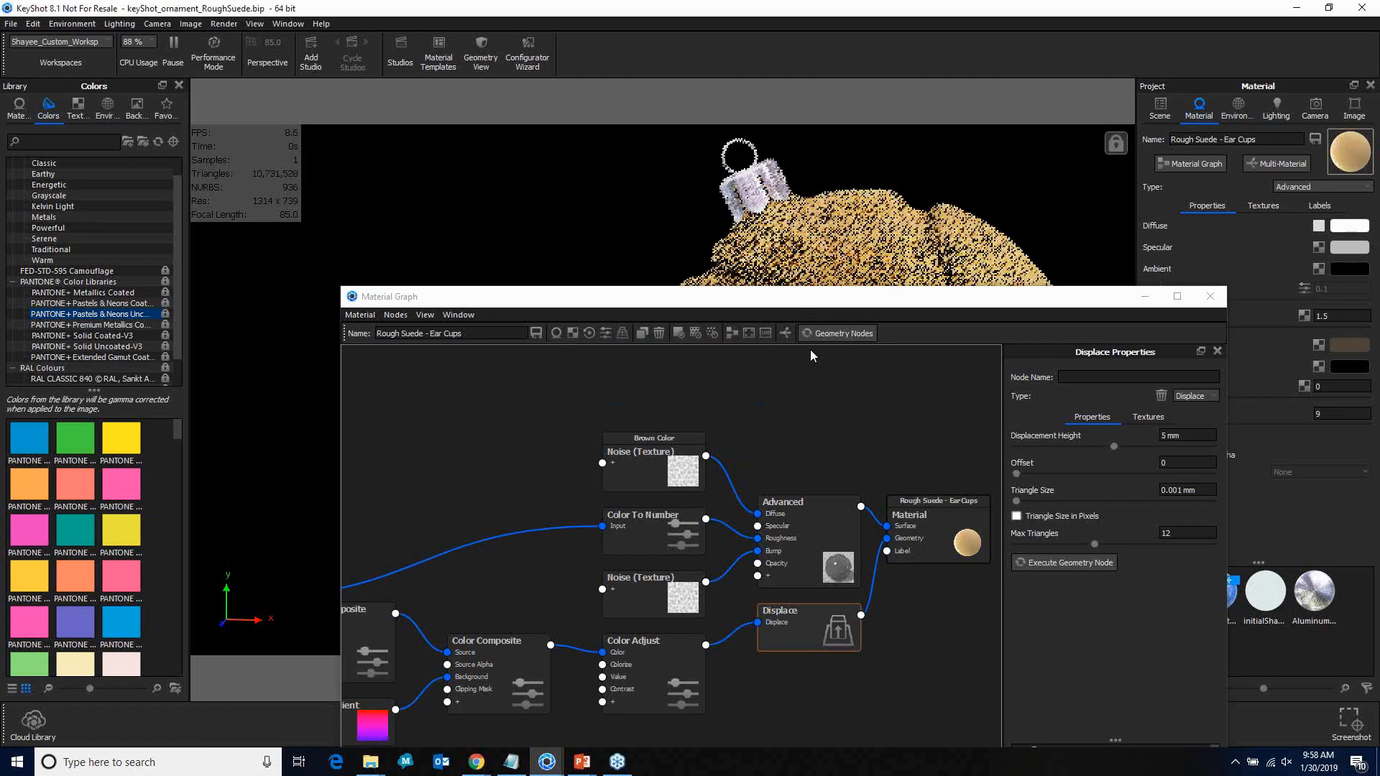
pyautogui.click(1218, 295)
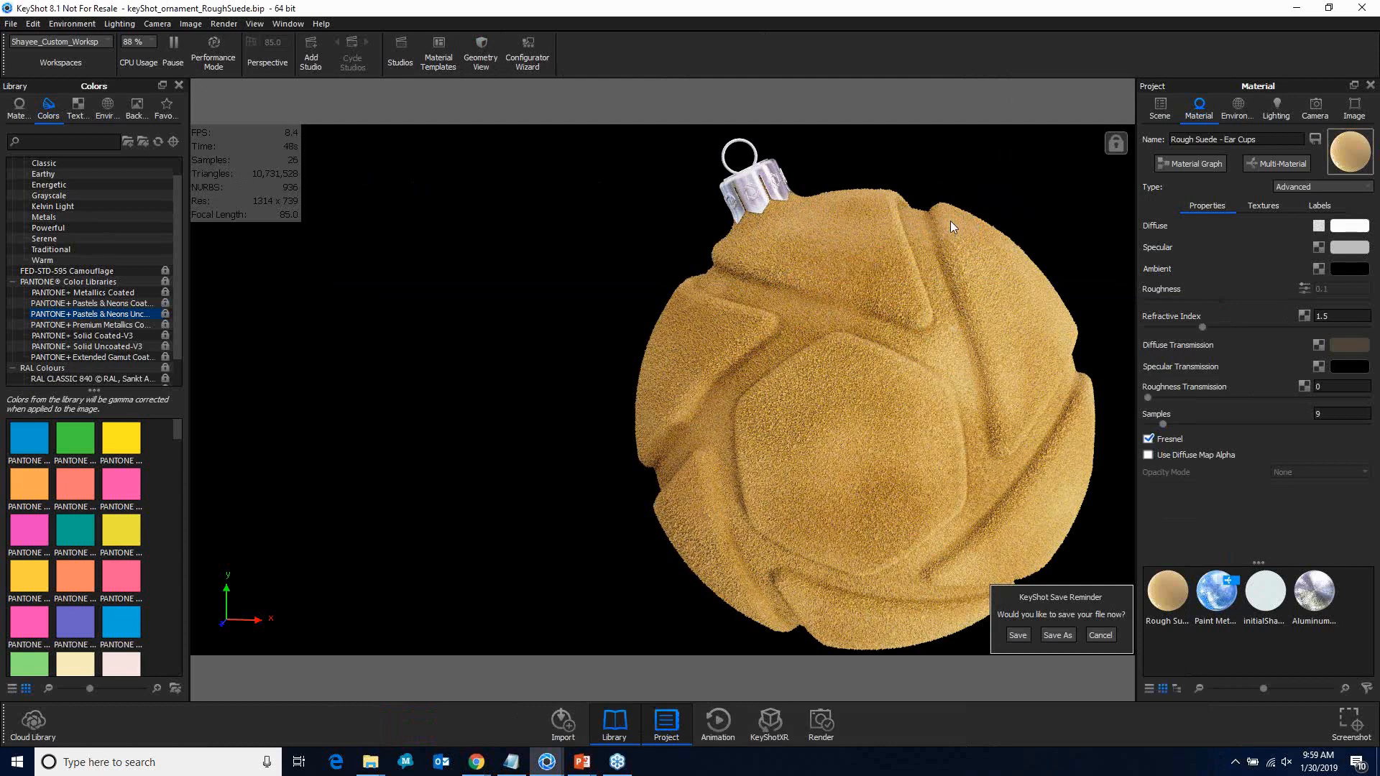
# Step: Pause the ornament's real-time rendering and switch to the CubeHexagonDisplacement.bip scene
pyautogui.hotkey('shift', 'p')
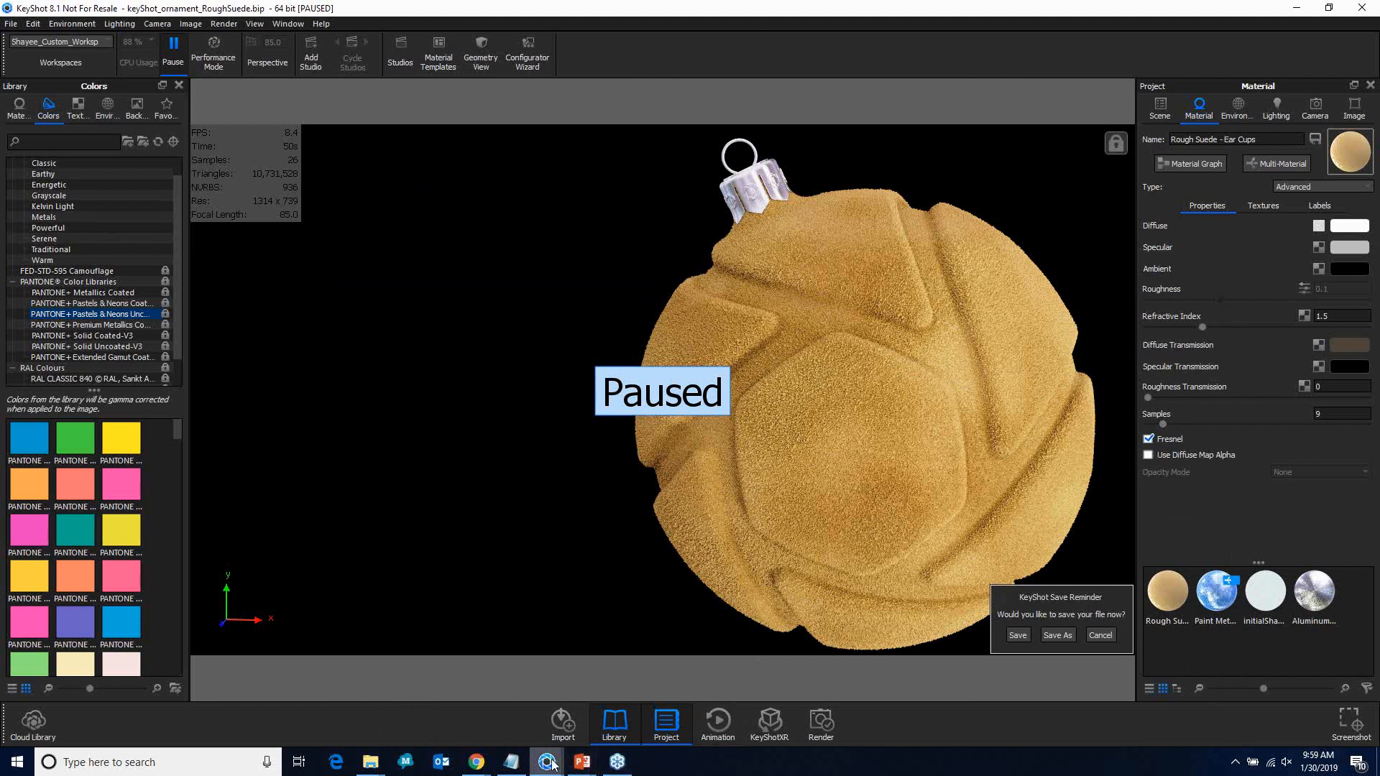
pyautogui.moveTo(552, 765)
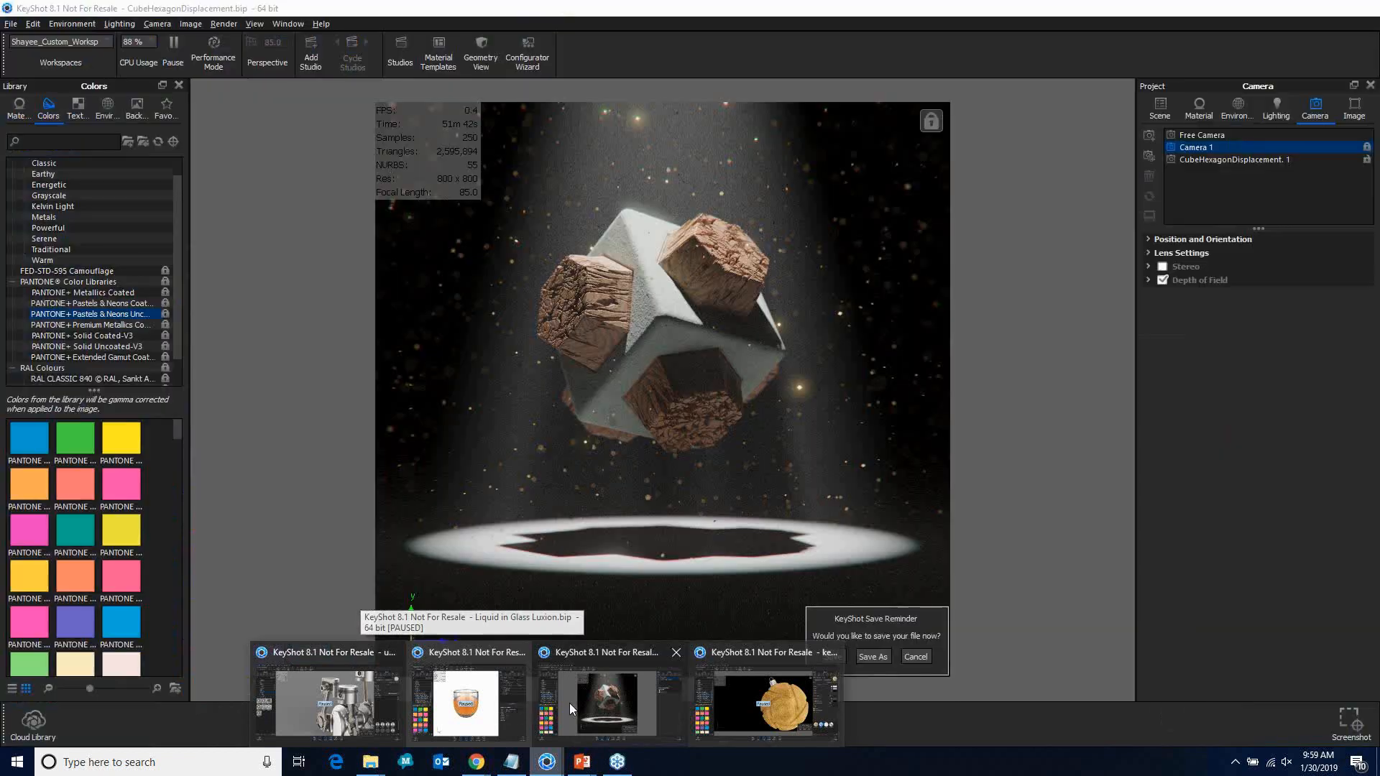
pyautogui.click(572, 701)
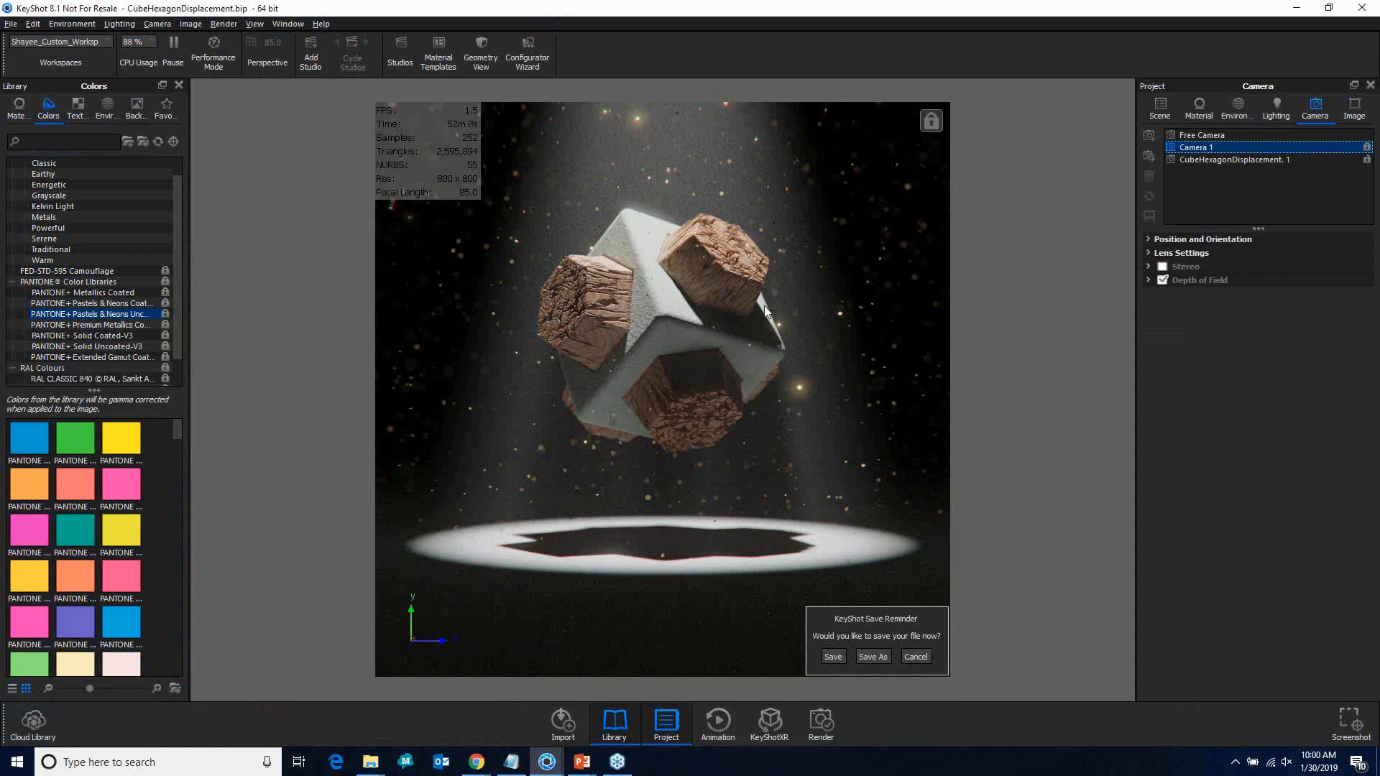
# Step: Expand the Displaced Cube model in the scene tree and open its part's material for editing
pyautogui.click(1157, 112)
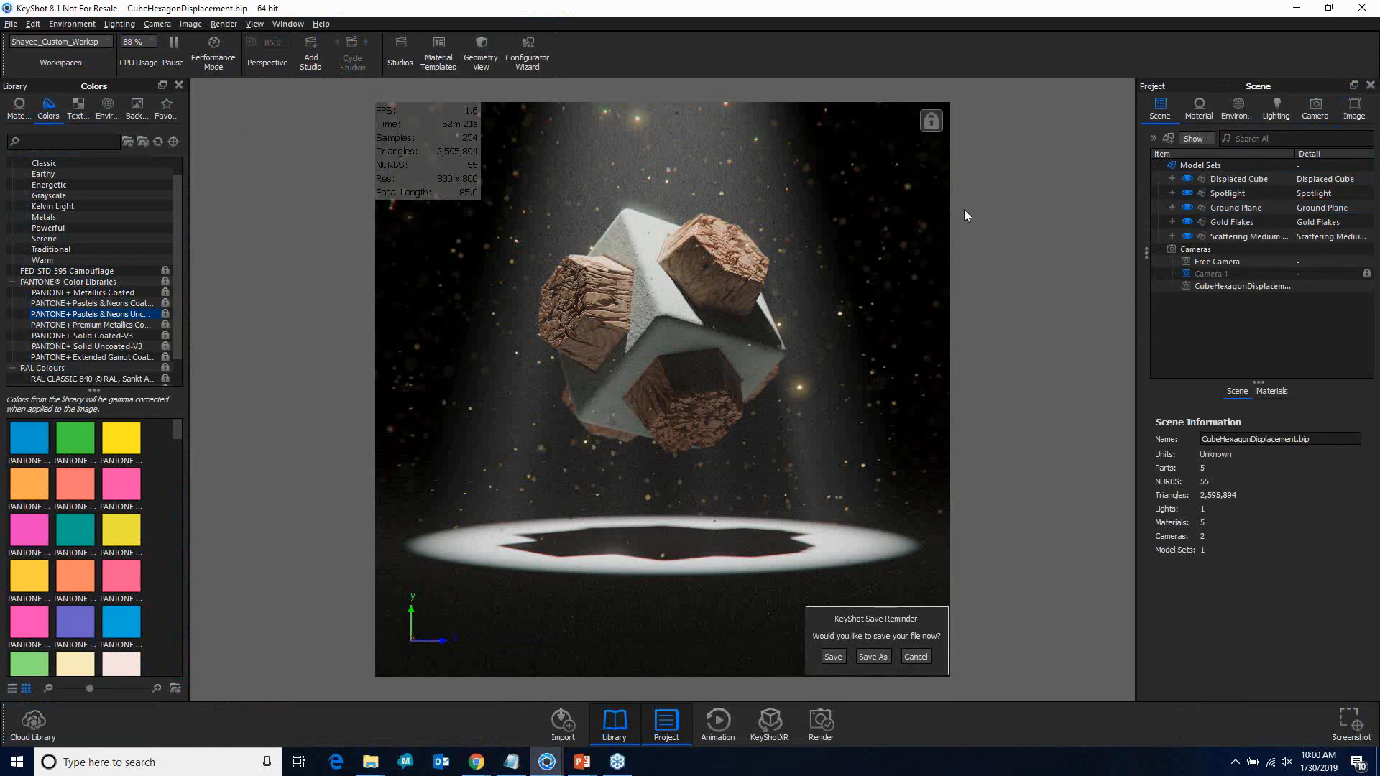
pyautogui.click(1215, 178)
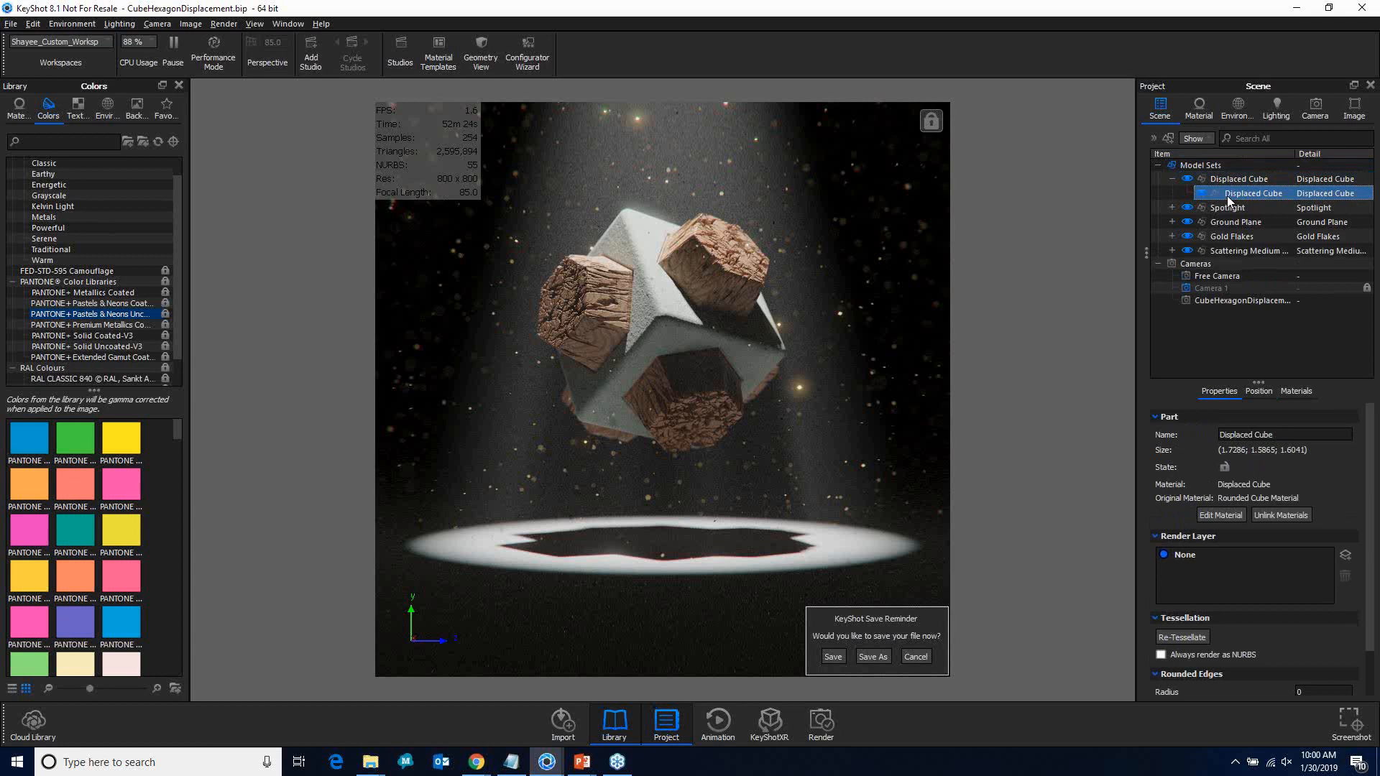
pyautogui.doubleClick(1229, 201)
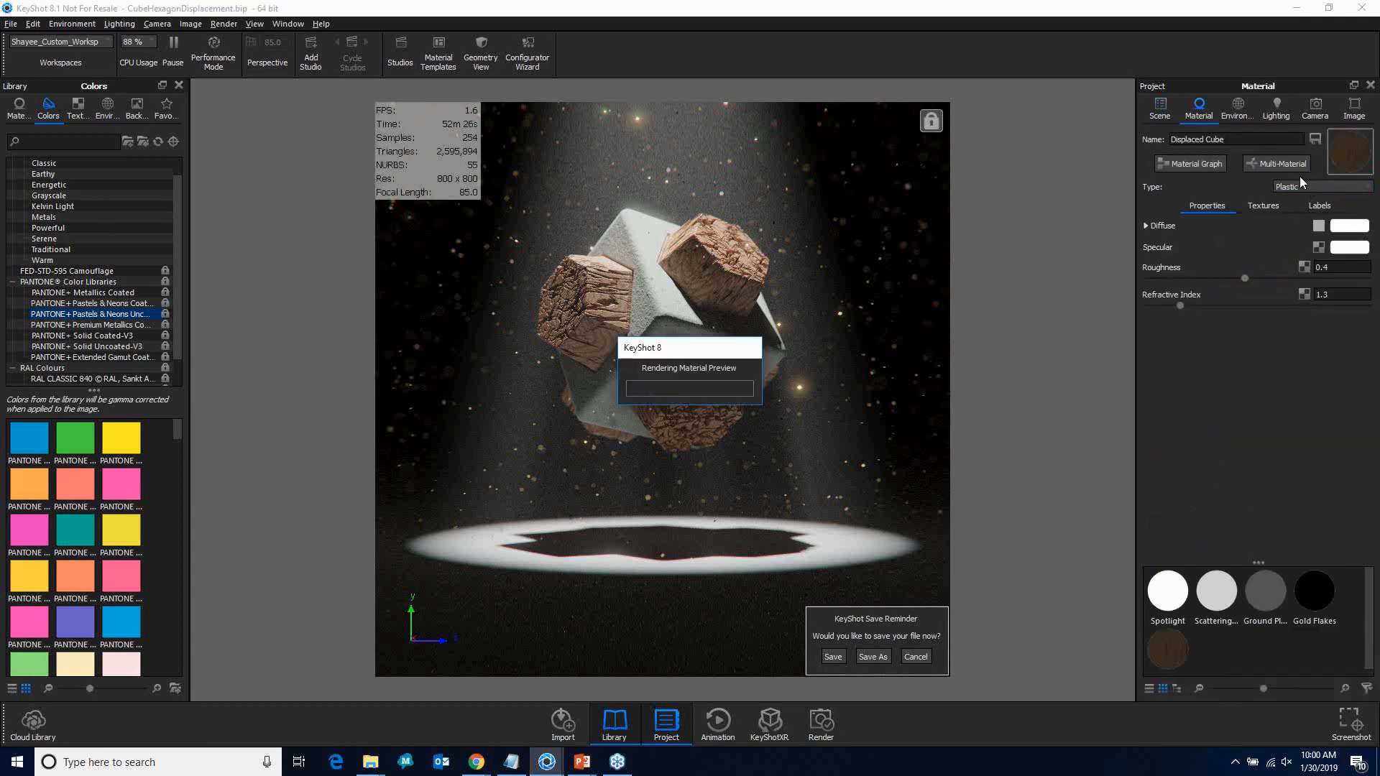
# Step: Open the Displaced Cube's material graph and move its window clear of the rendered cube
pyautogui.click(1208, 163)
pyautogui.moveTo(866, 172); pyautogui.dragTo(733, 388)
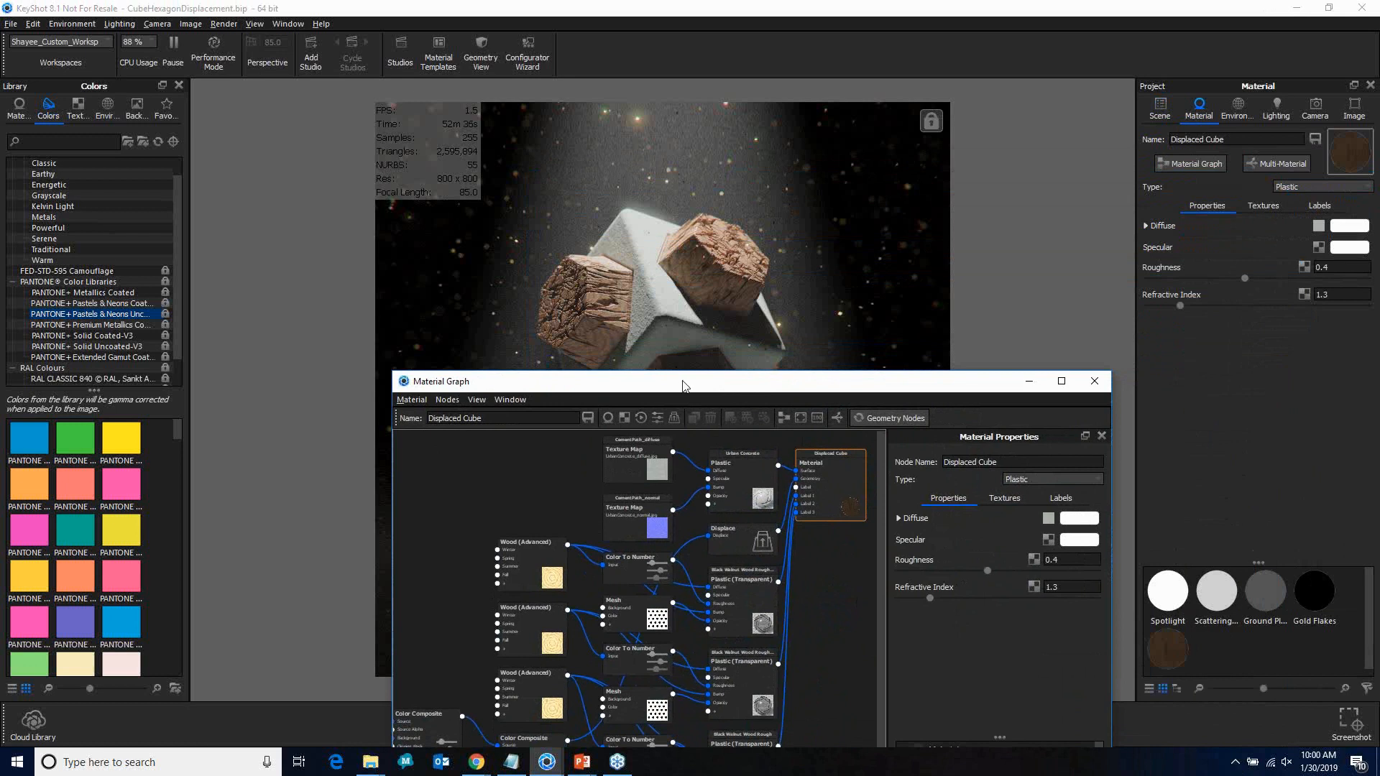
pyautogui.moveTo(684, 382); pyautogui.dragTo(742, 512)
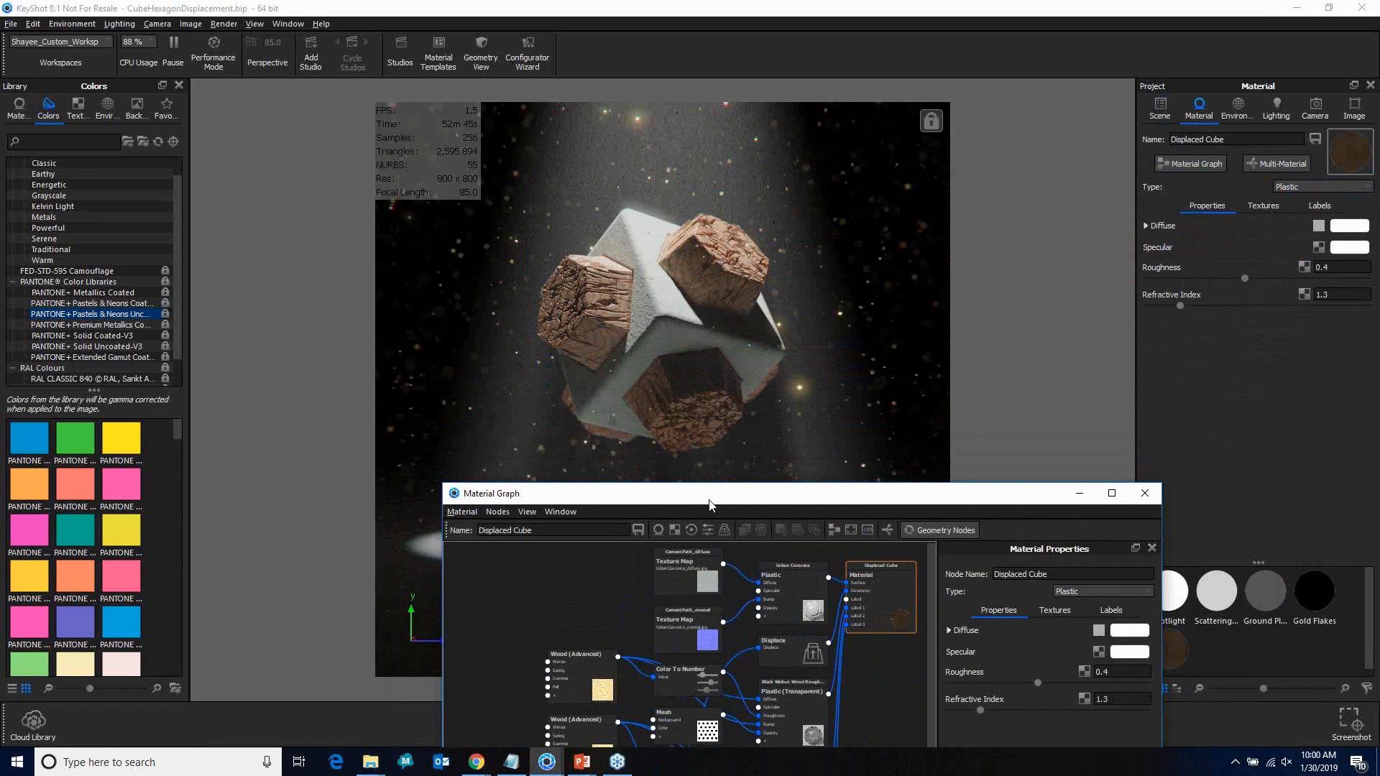
pyautogui.moveTo(710, 503); pyautogui.dragTo(849, 352)
# Step: Examine the Displace node's link to the material's Geometry input and the geometry node types that can be added
pyautogui.moveTo(1024, 450); pyautogui.dragTo(1035, 442, button='middle')
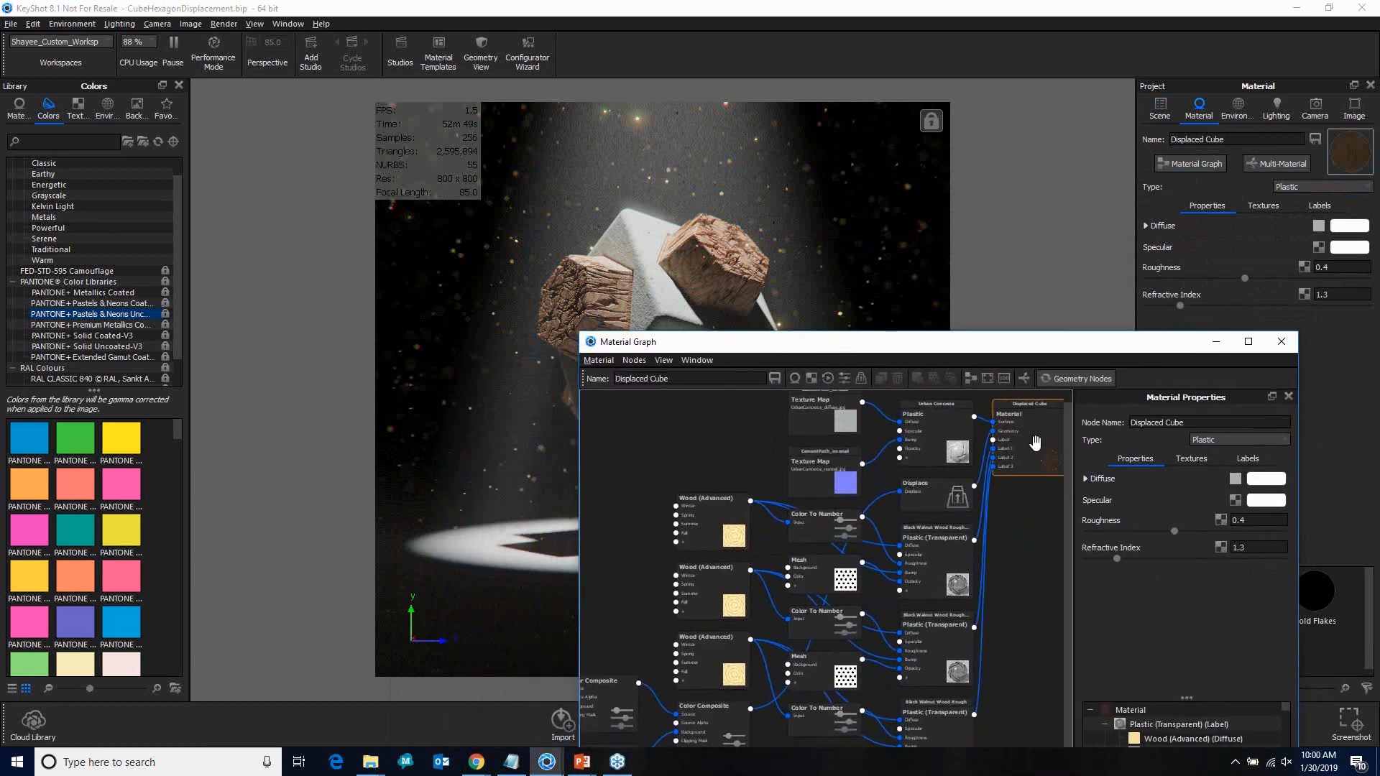
pyautogui.scroll(3, 1035, 442)
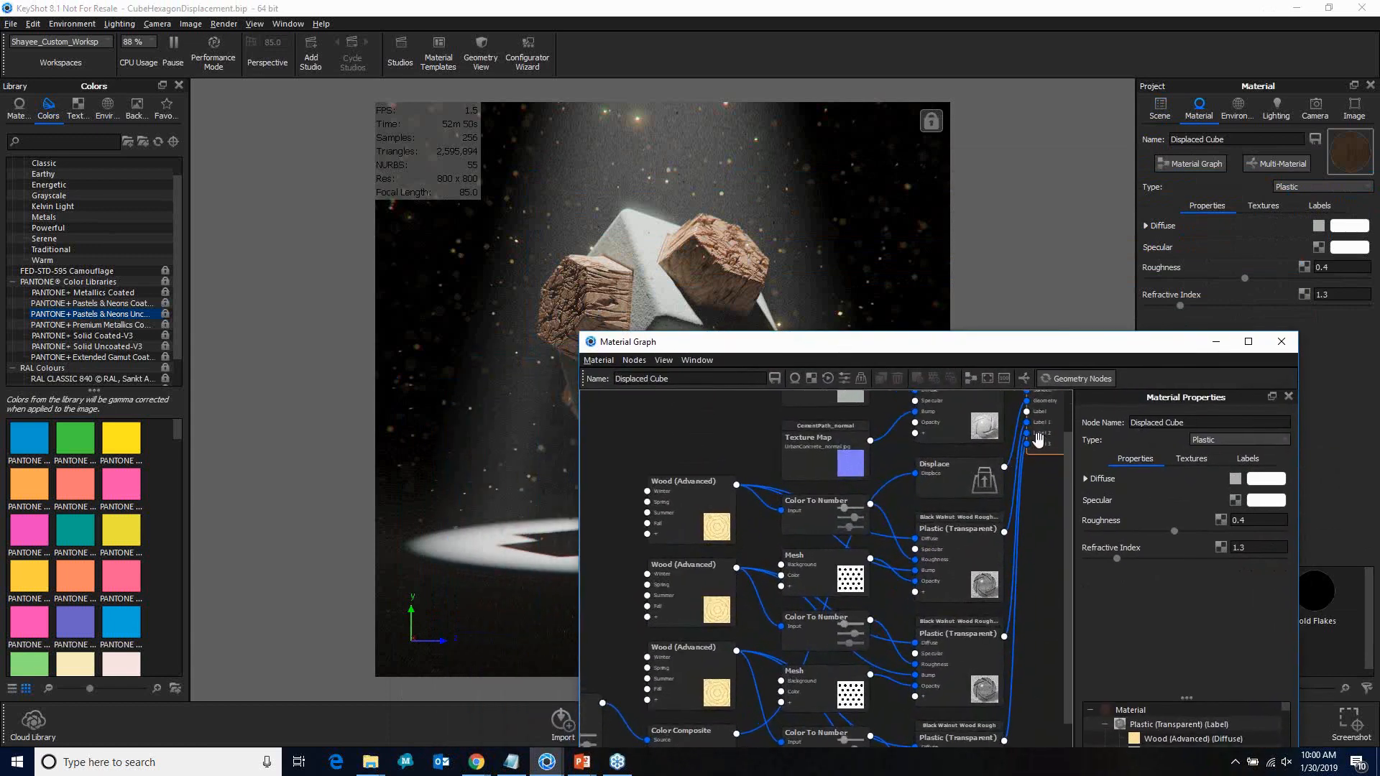
pyautogui.scroll(2, 1052, 475)
pyautogui.moveTo(1024, 506); pyautogui.dragTo(892, 591)
pyautogui.scroll(2, 1016, 506)
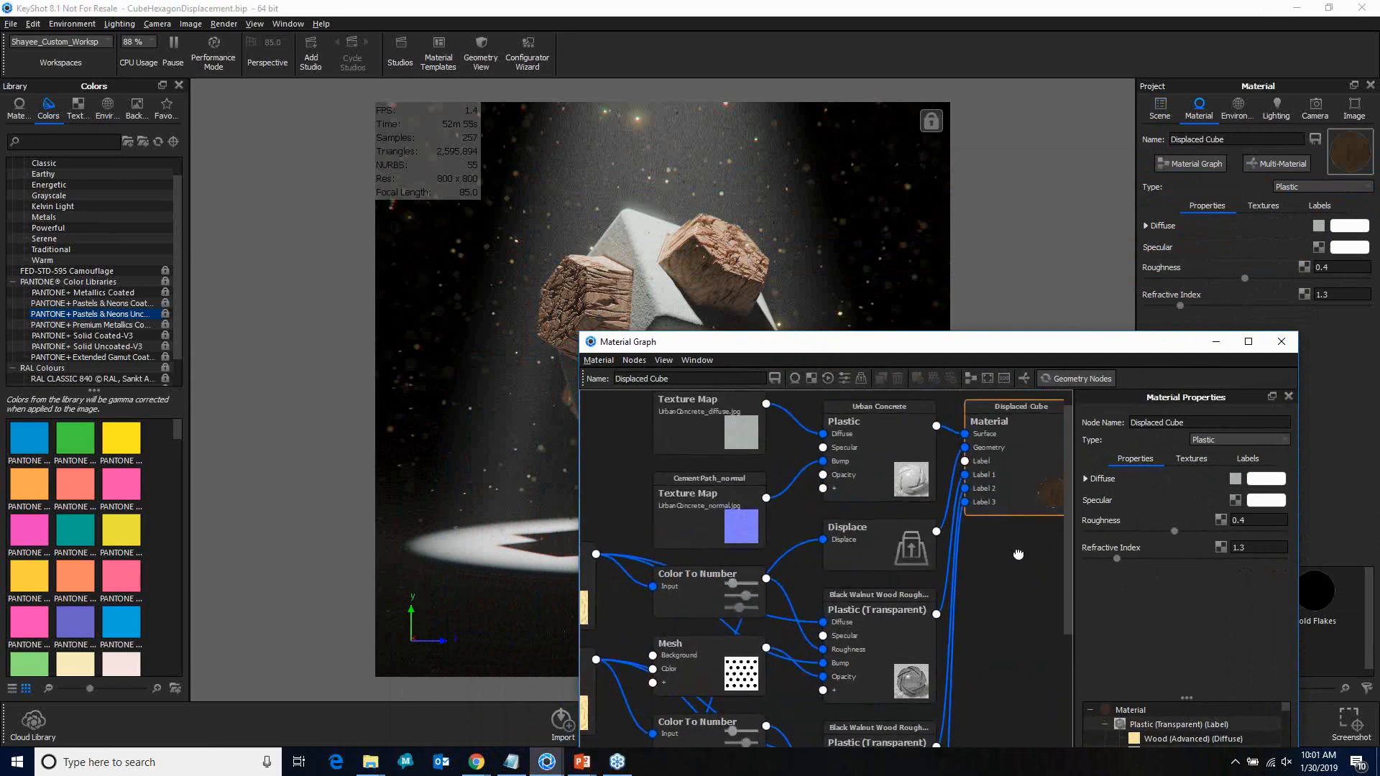
pyautogui.moveTo(1019, 554); pyautogui.dragTo(989, 578)
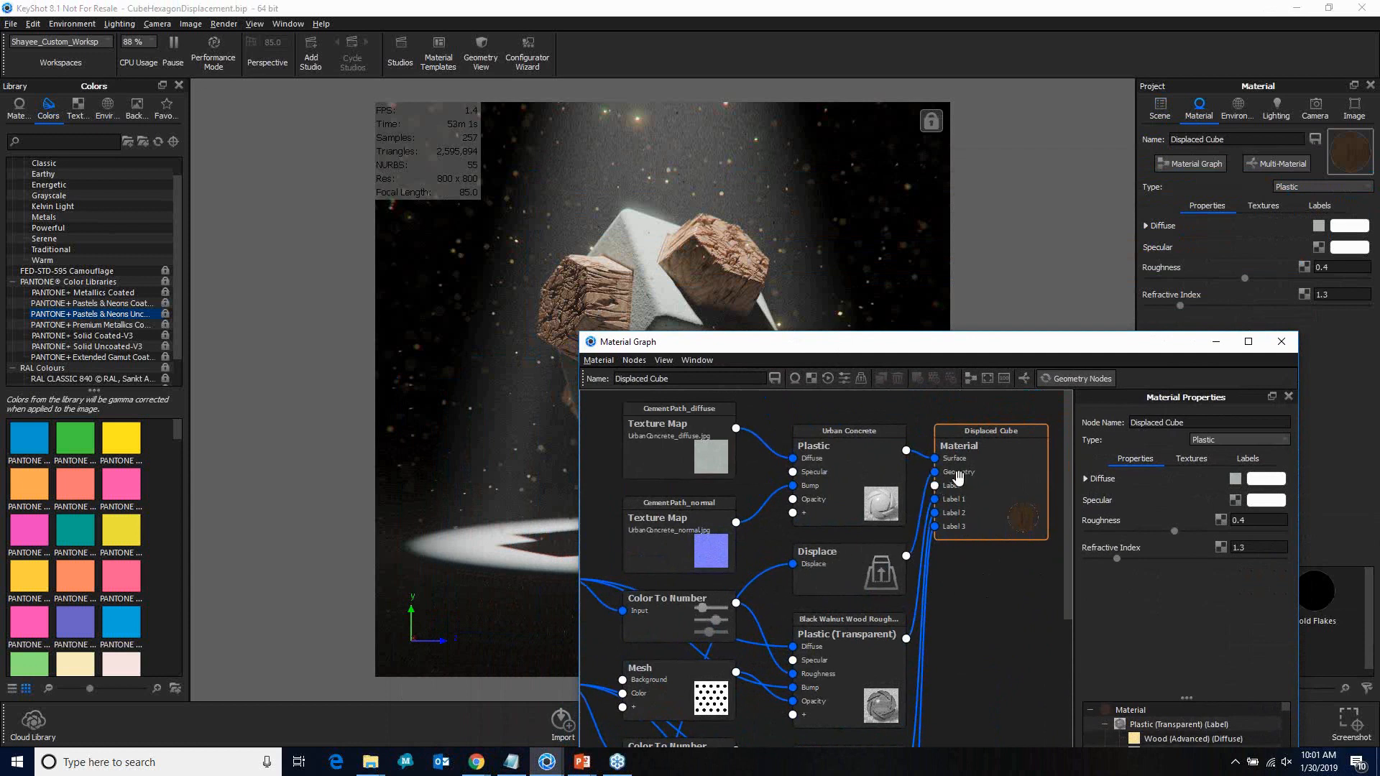
pyautogui.rightClick(951, 576)
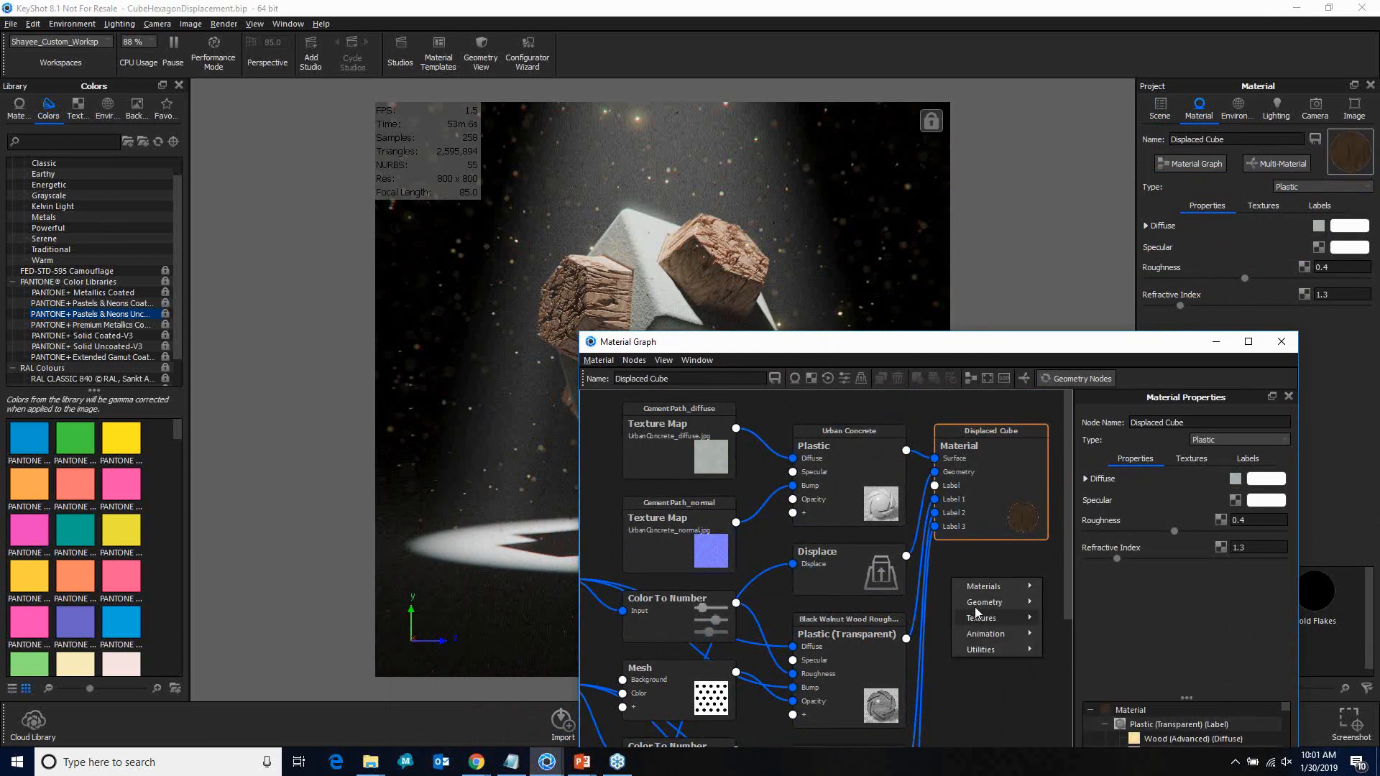
pyautogui.moveTo(976, 603)
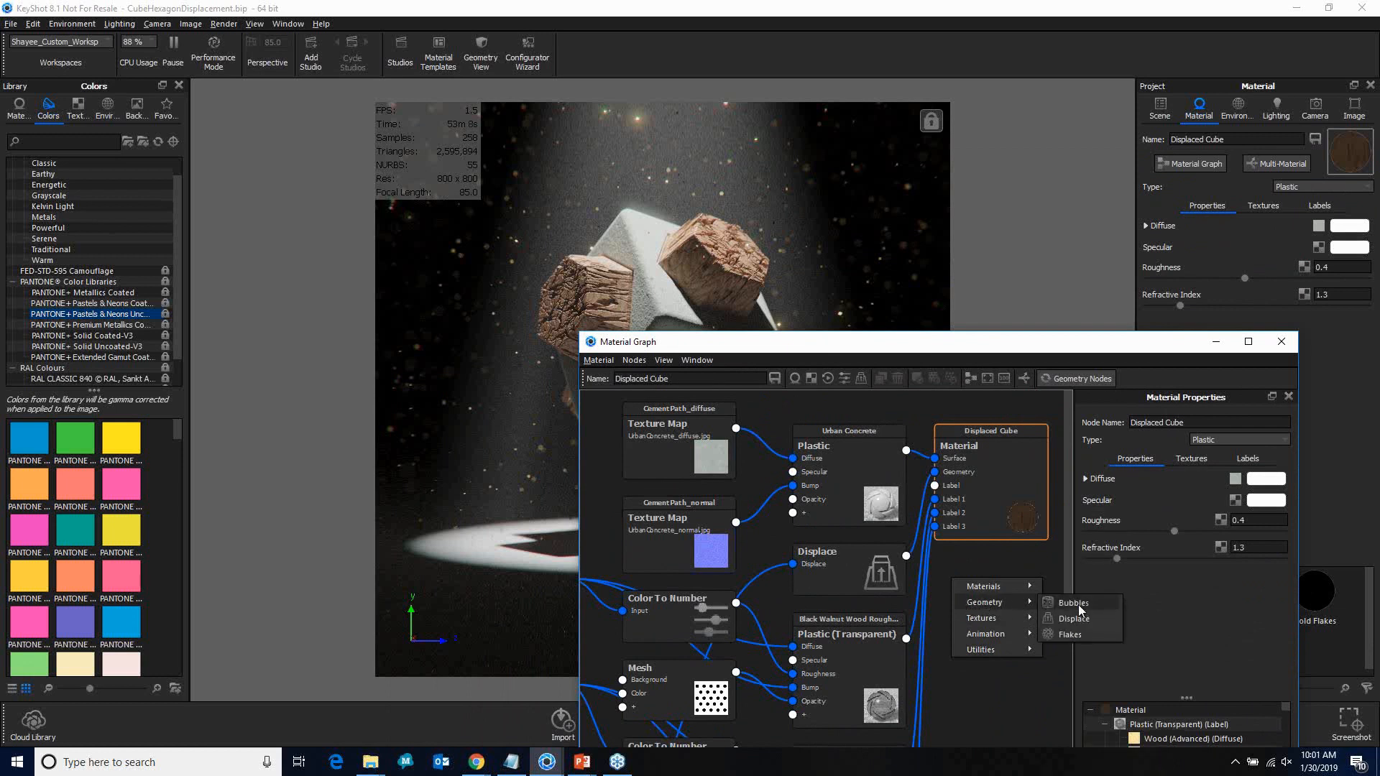
pyautogui.click(1012, 670)
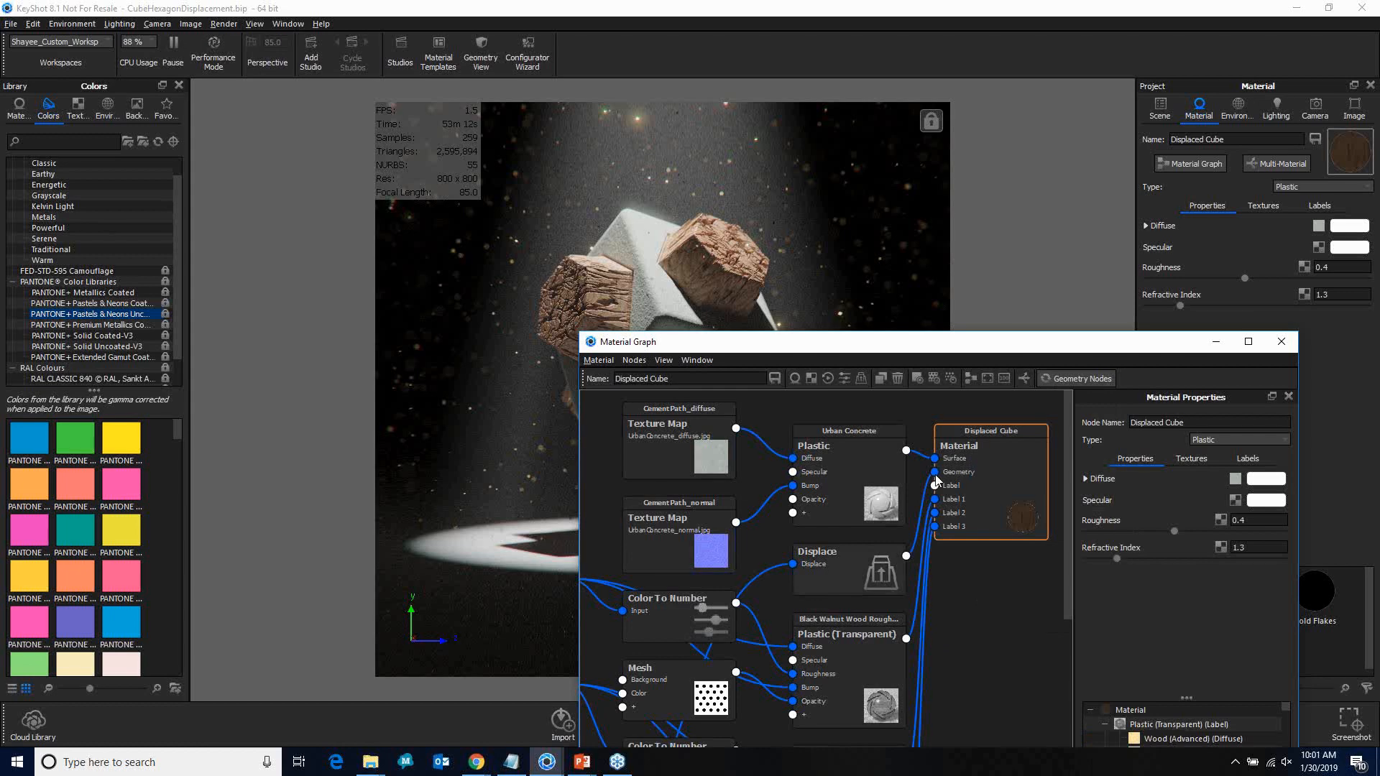
# Step: Disconnect the Displace node from the Displaced Cube material's Geometry input and uncover the cube in the real-time view
pyautogui.moveTo(935, 473); pyautogui.dragTo(922, 488)
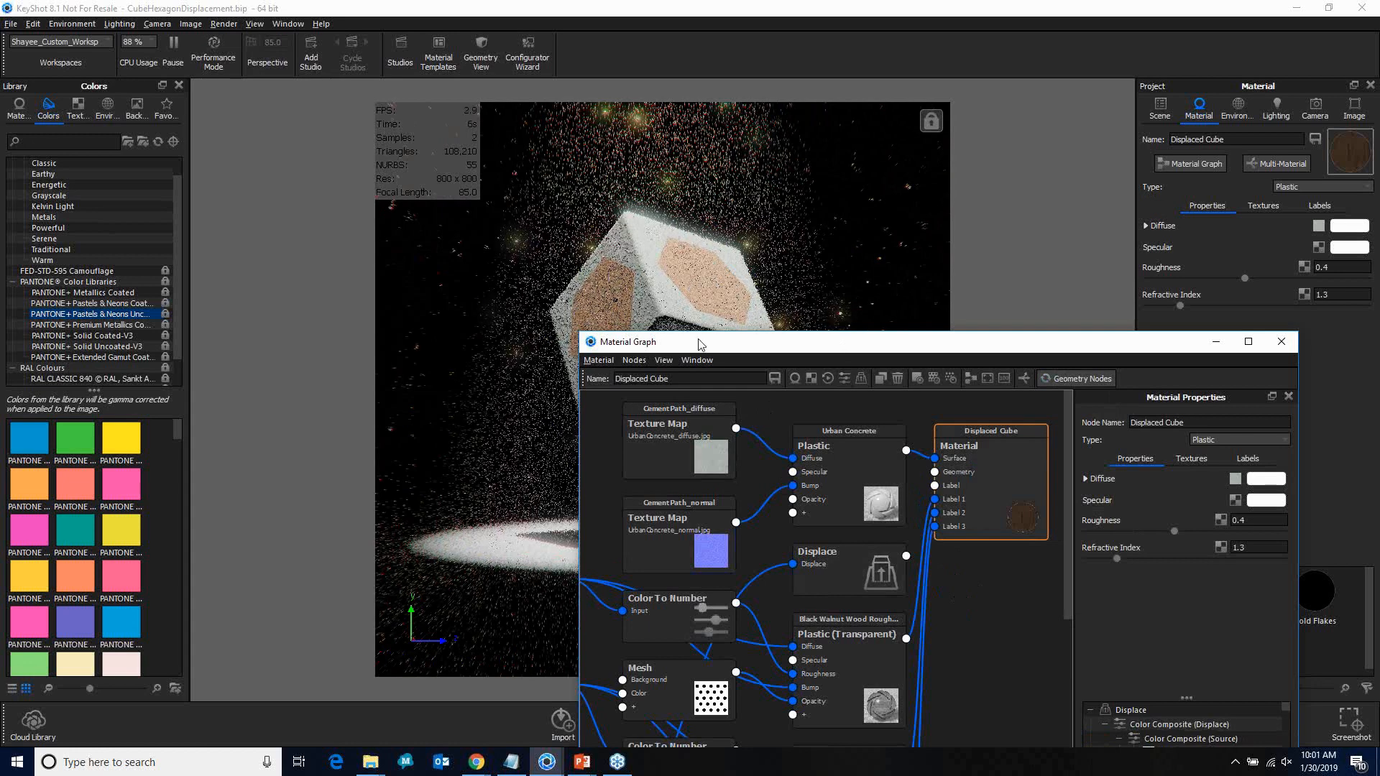
pyautogui.moveTo(699, 343); pyautogui.dragTo(717, 455)
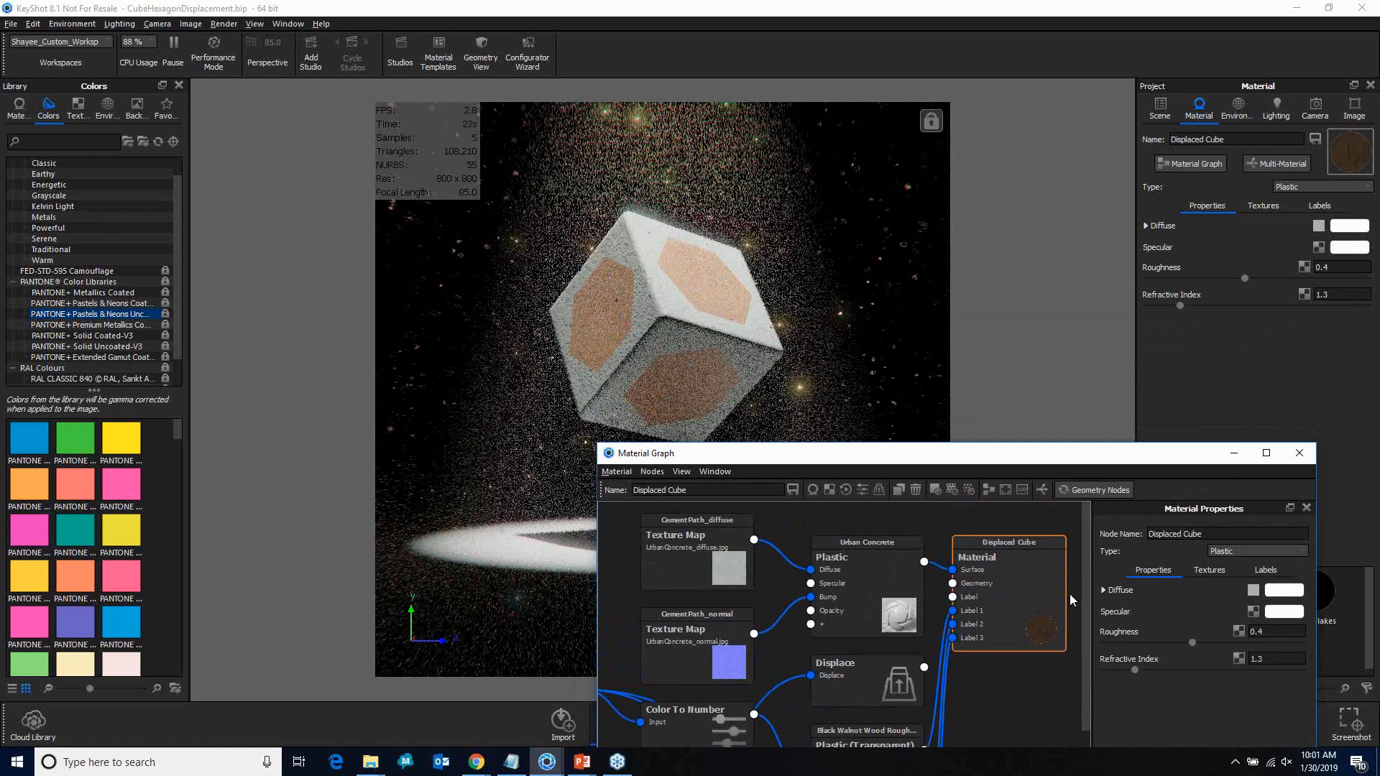
# Step: Reconnect the Displace node to the cube material's Geometry input, close the graph, and execute the geometry nodes
pyautogui.moveTo(925, 668); pyautogui.dragTo(953, 583)
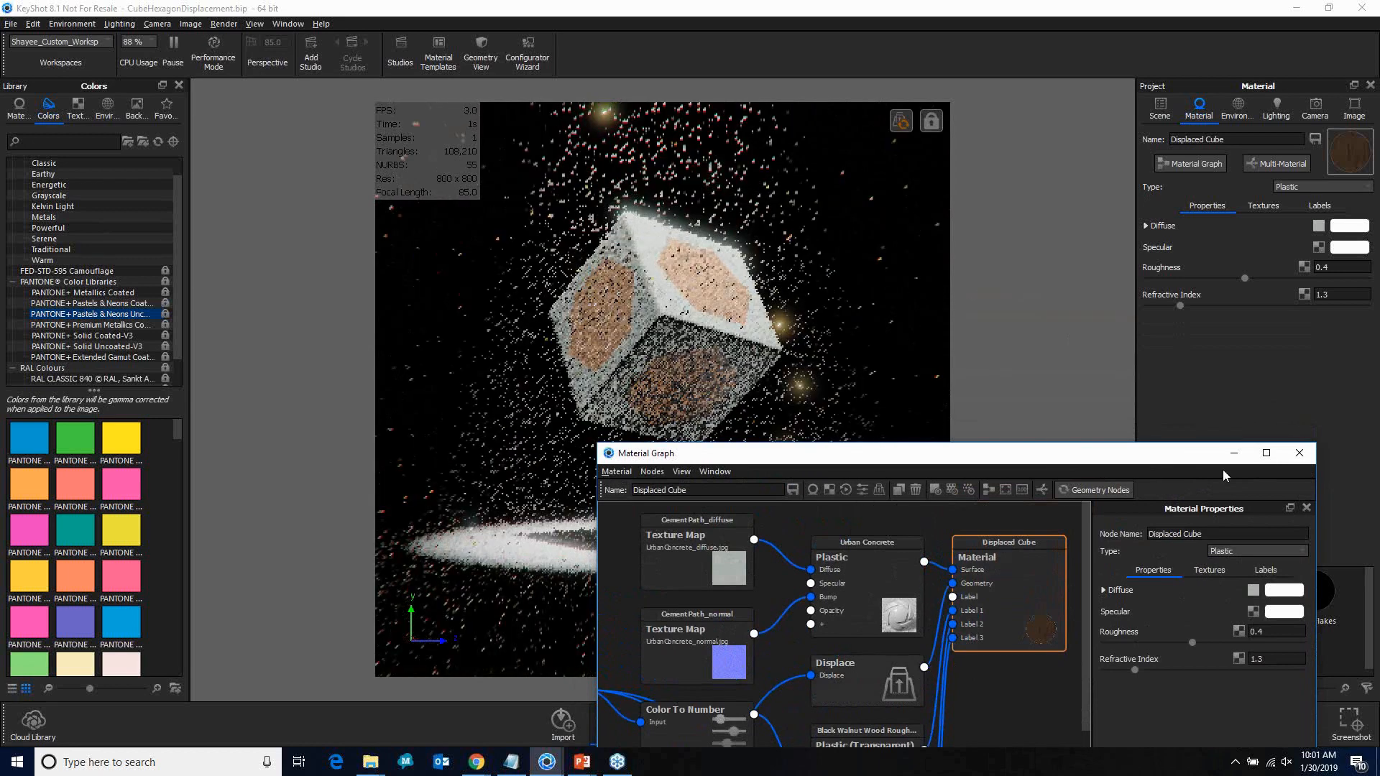
pyautogui.click(1298, 453)
pyautogui.click(902, 121)
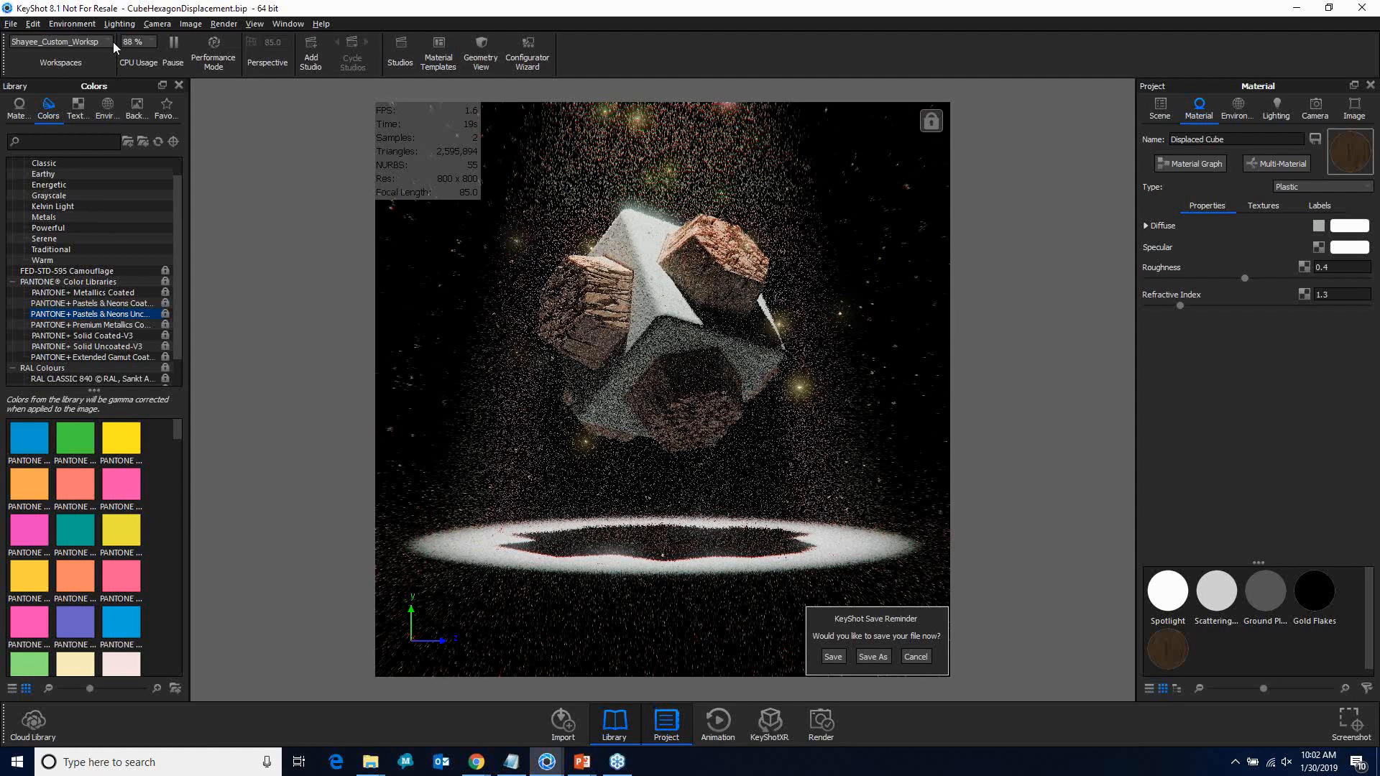
# Step: Pause the cube scene's rendering, switch to the maximized Liquid in Glass Luxion.bip scene, and resume real-time rendering there
pyautogui.click(177, 58)
pyautogui.click(545, 767)
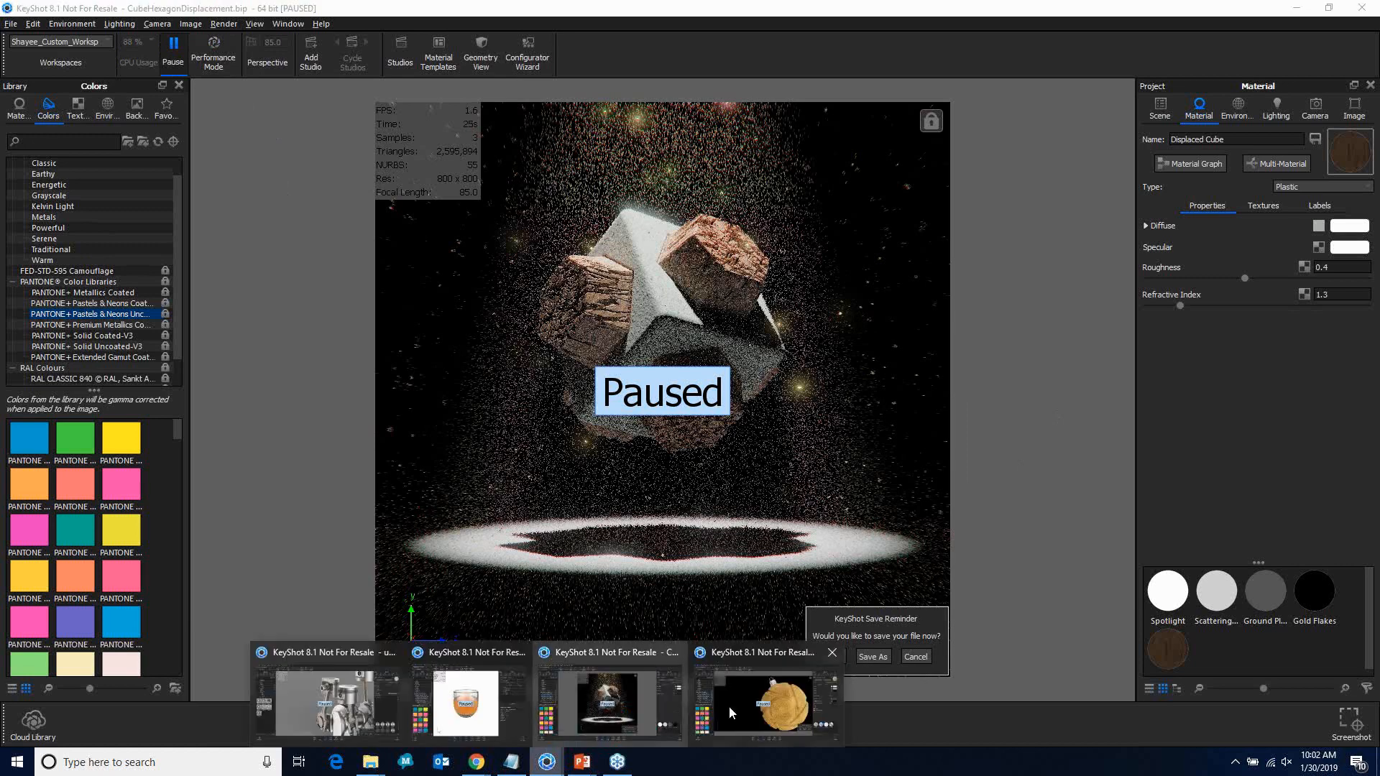
pyautogui.click(463, 710)
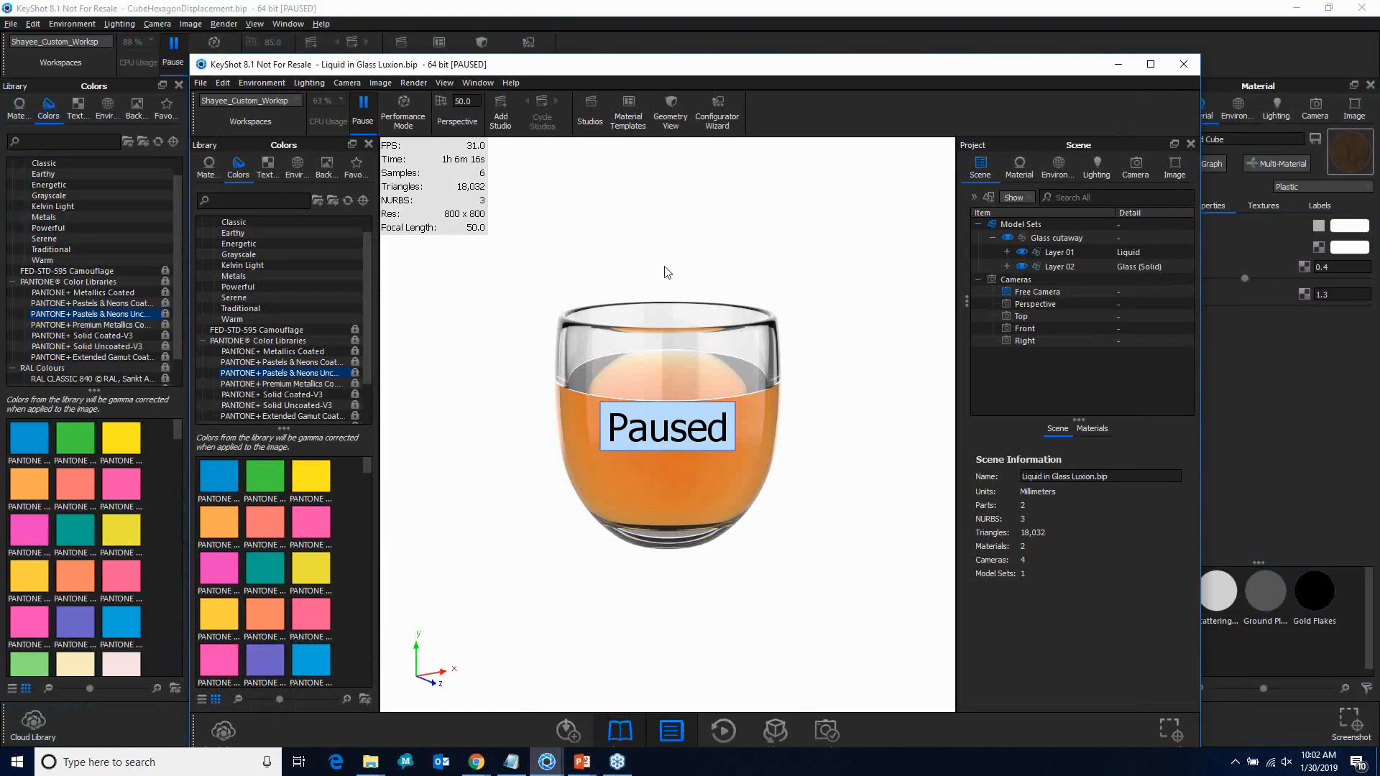
pyautogui.click(1151, 65)
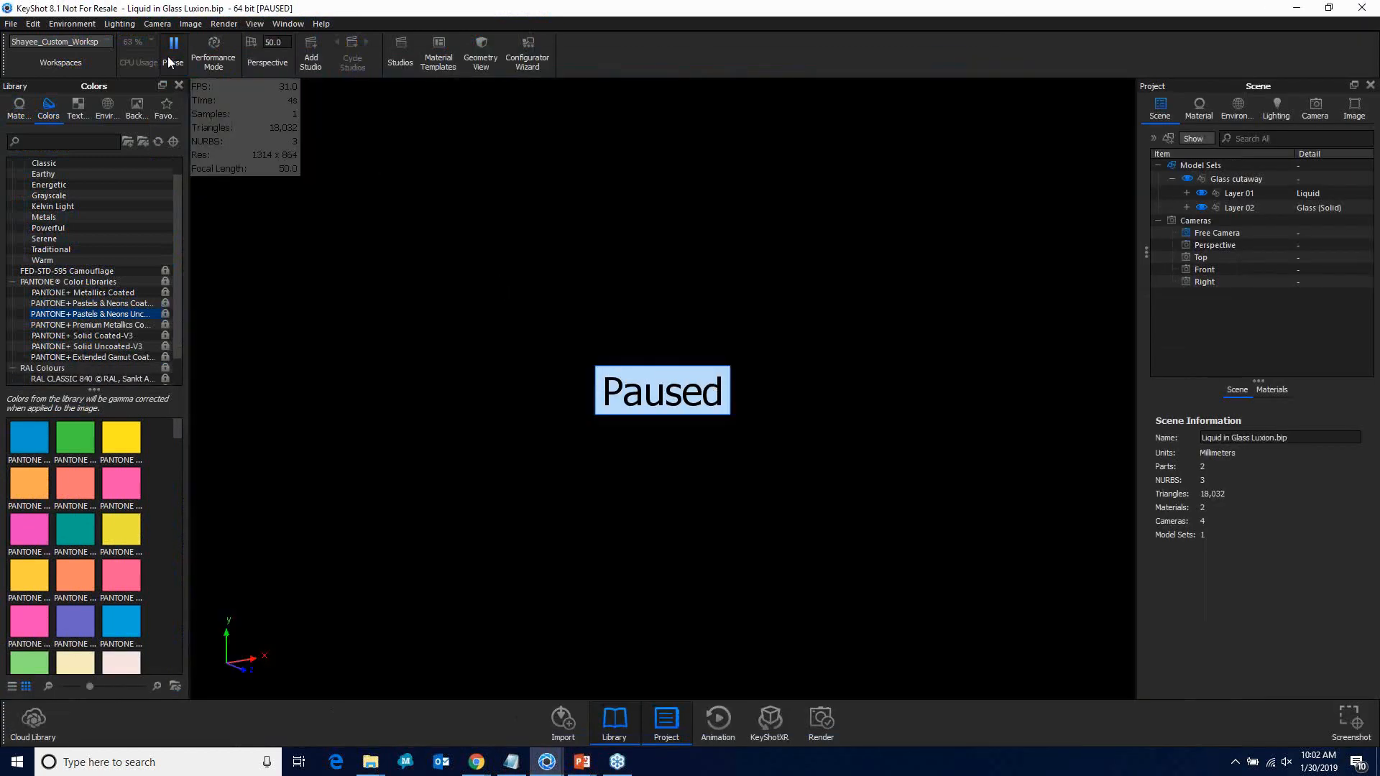
pyautogui.click(167, 56)
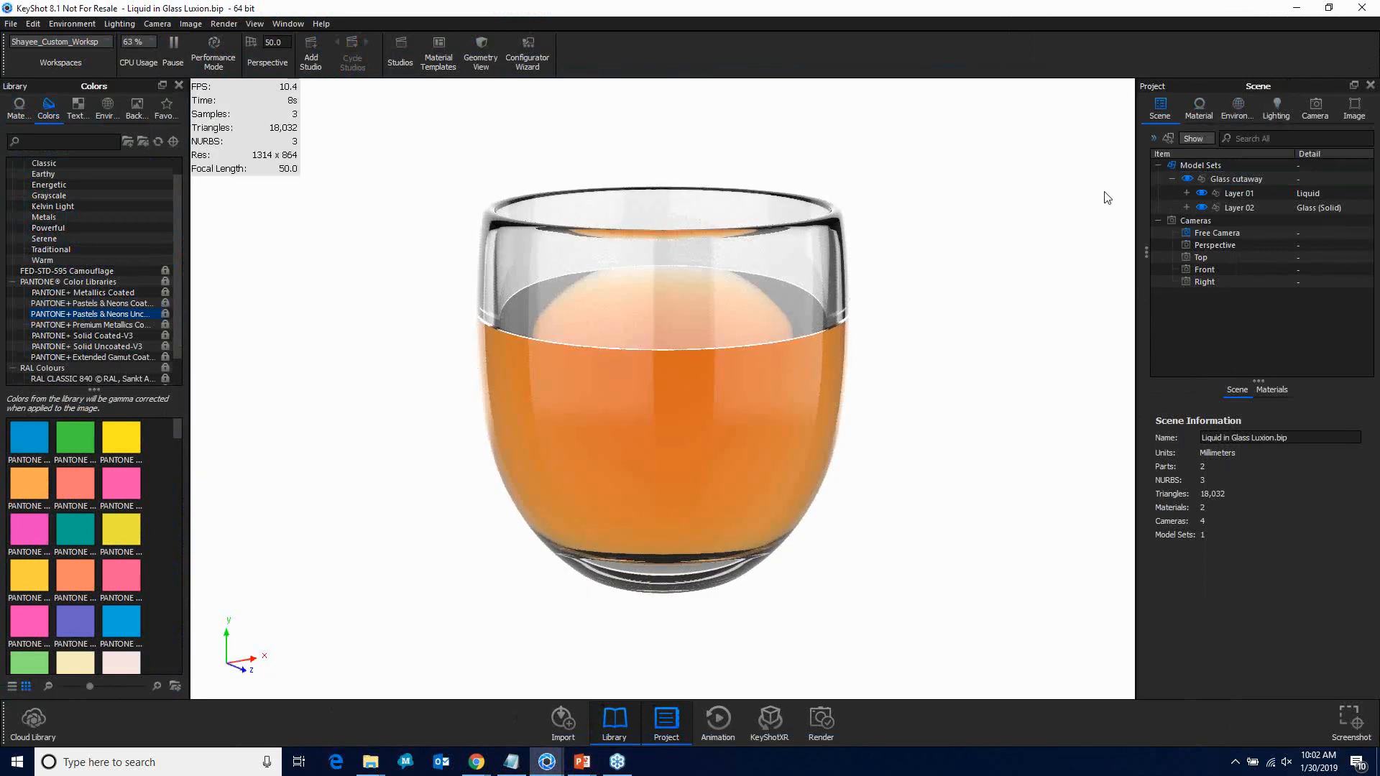
# Step: Open the material graph of Layer 01's Liquid material and move its window off the glass
pyautogui.click(1194, 209)
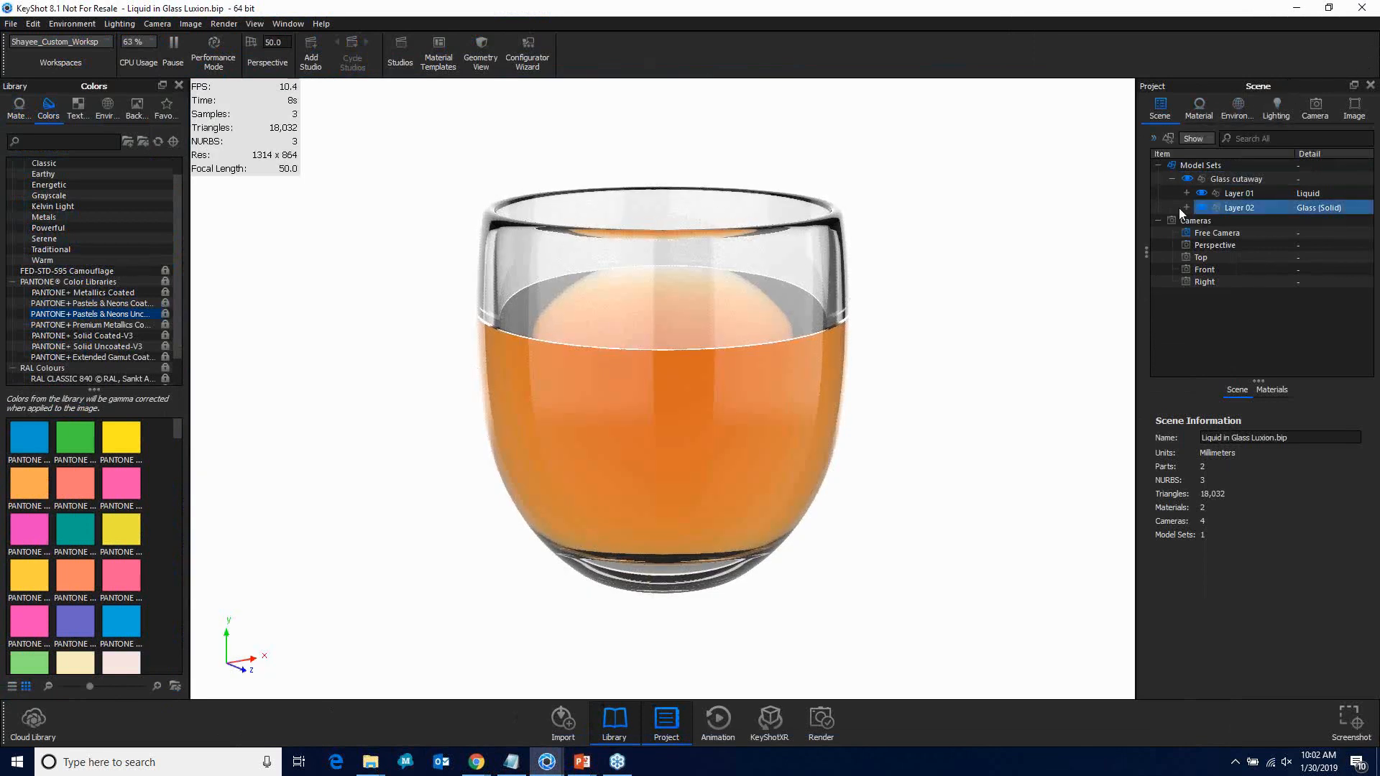
pyautogui.click(1247, 194)
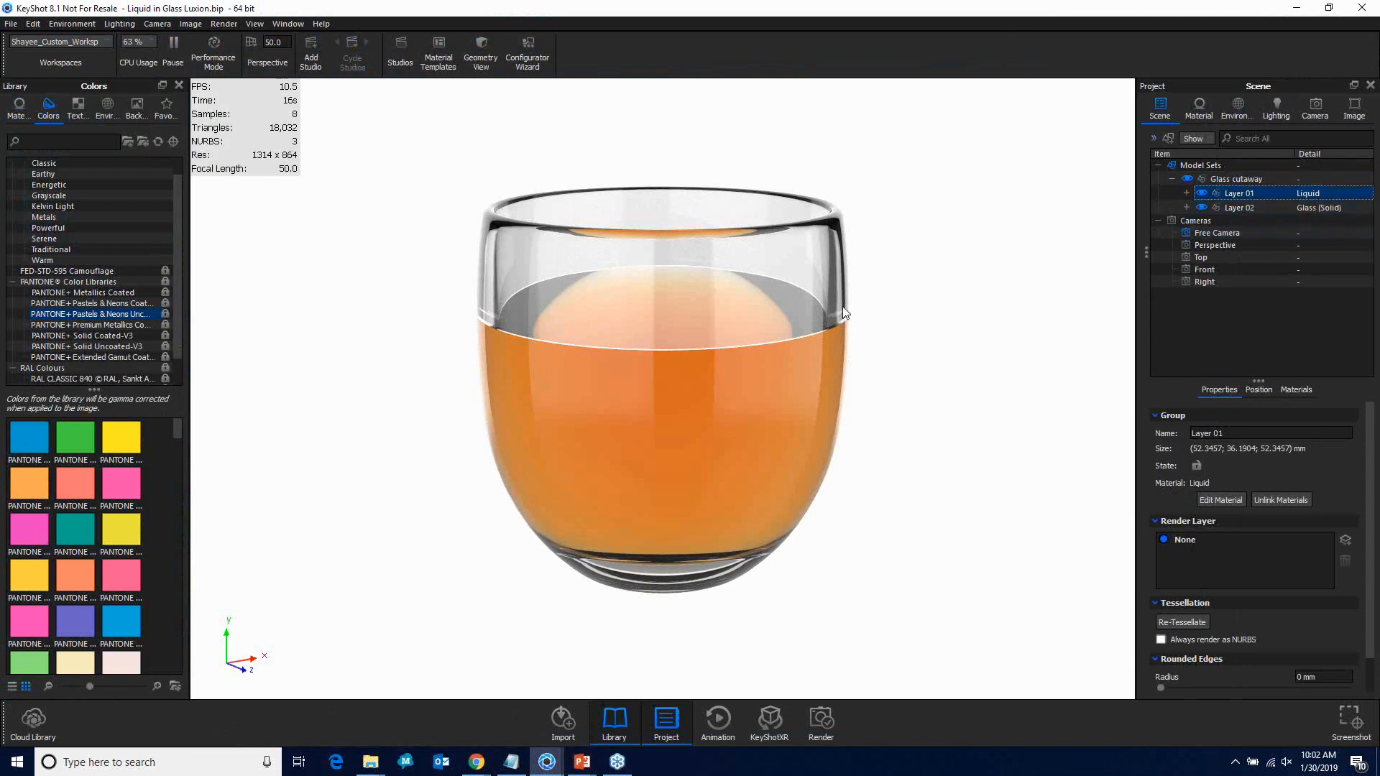
pyautogui.doubleClick(1228, 191)
pyautogui.click(1248, 221)
pyautogui.doubleClick(1253, 209)
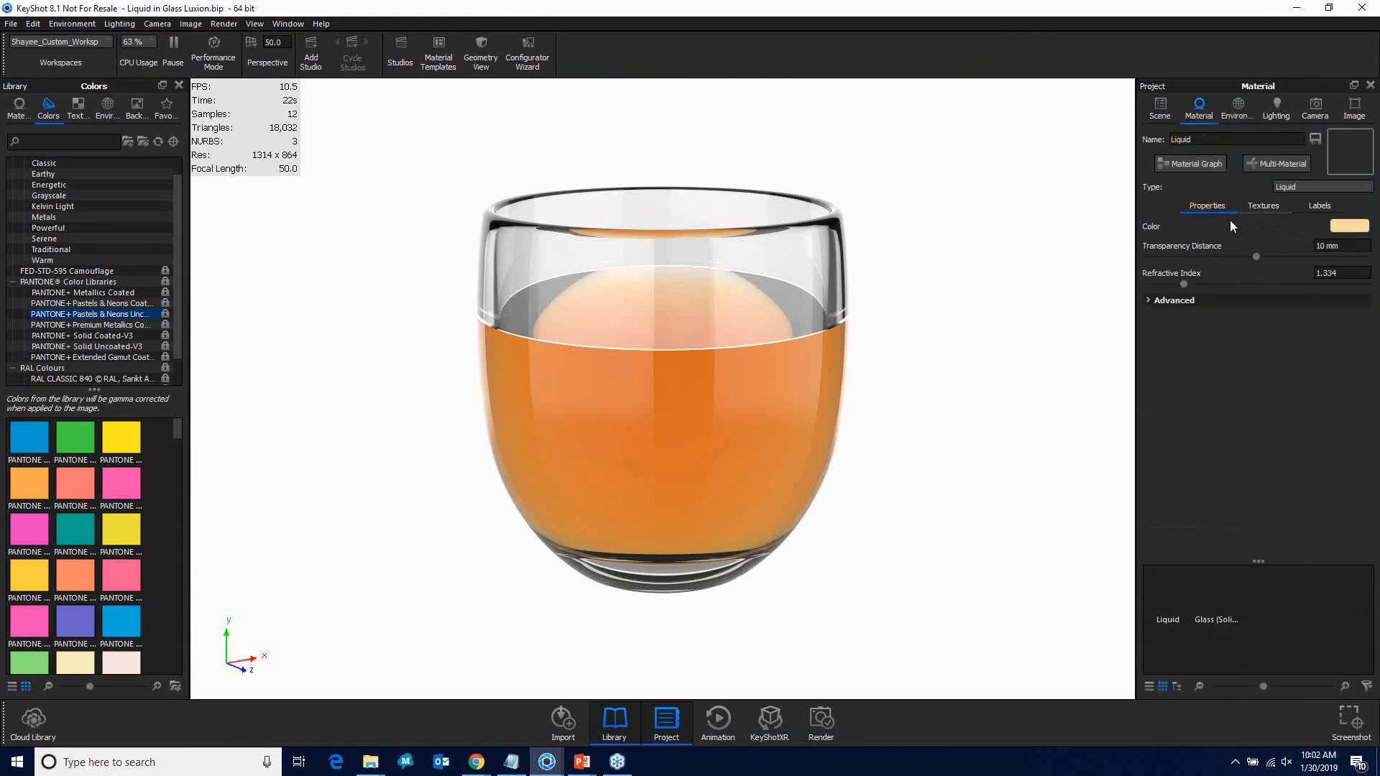
pyautogui.click(1194, 163)
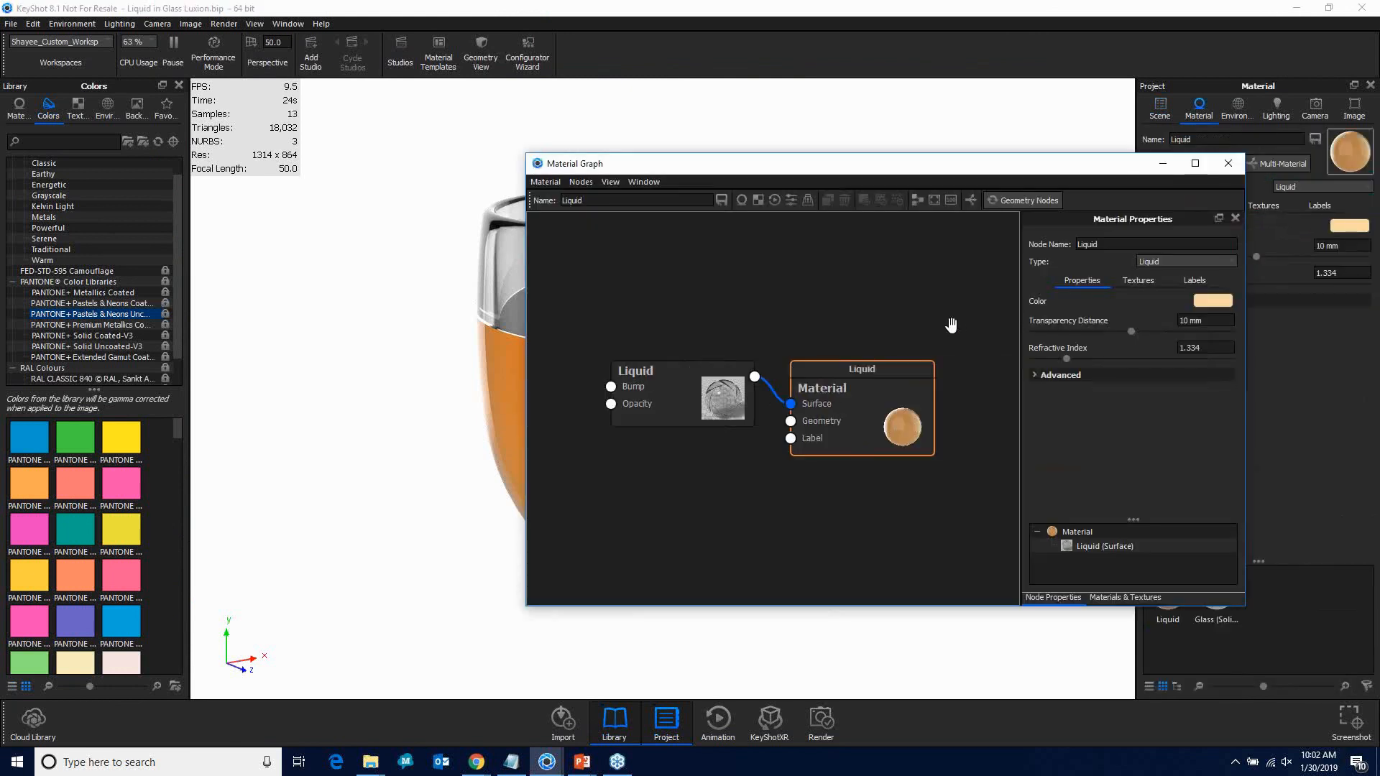
pyautogui.moveTo(770, 164); pyautogui.dragTo(1054, 145)
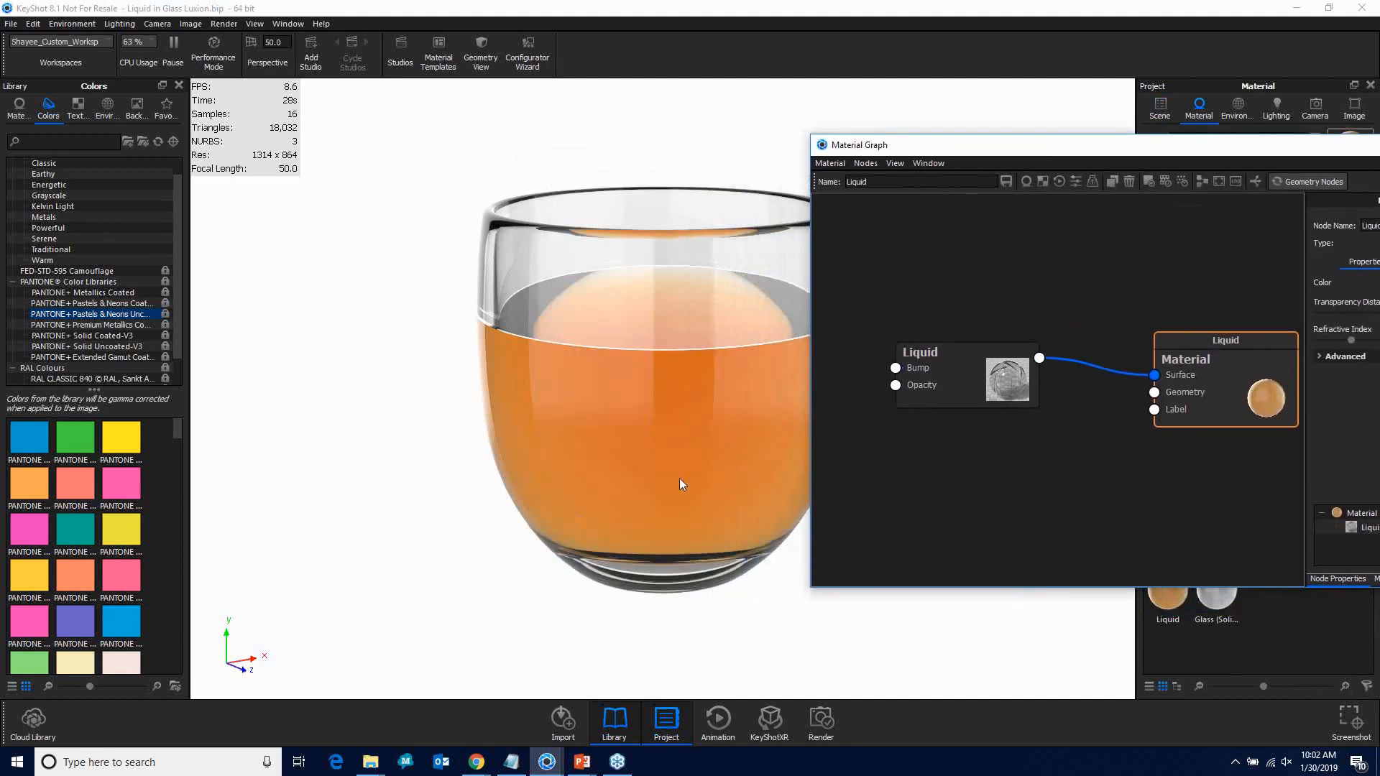
# Step: Add a Bubbles geometry node to the Liquid material graph and place it beneath the Liquid node
pyautogui.rightClick(912, 496)
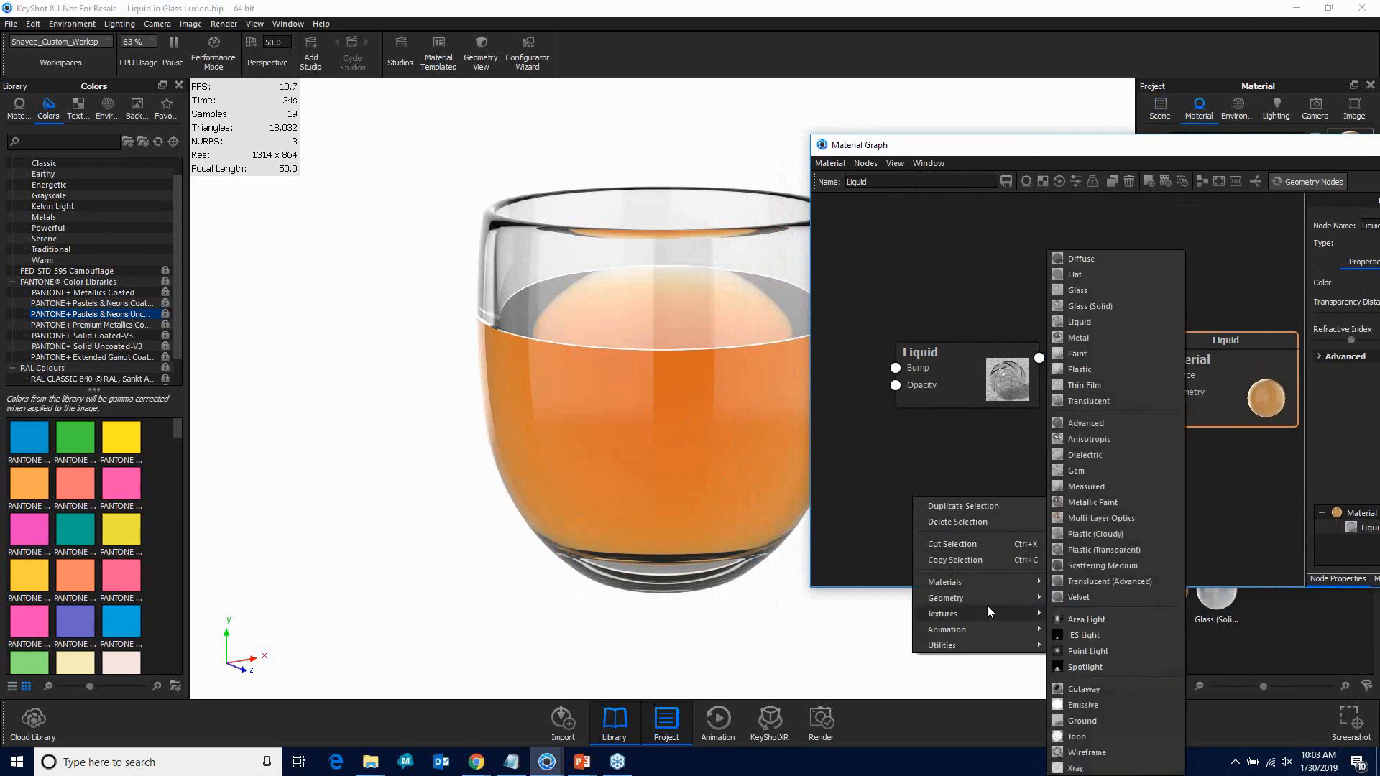
pyautogui.moveTo(989, 606)
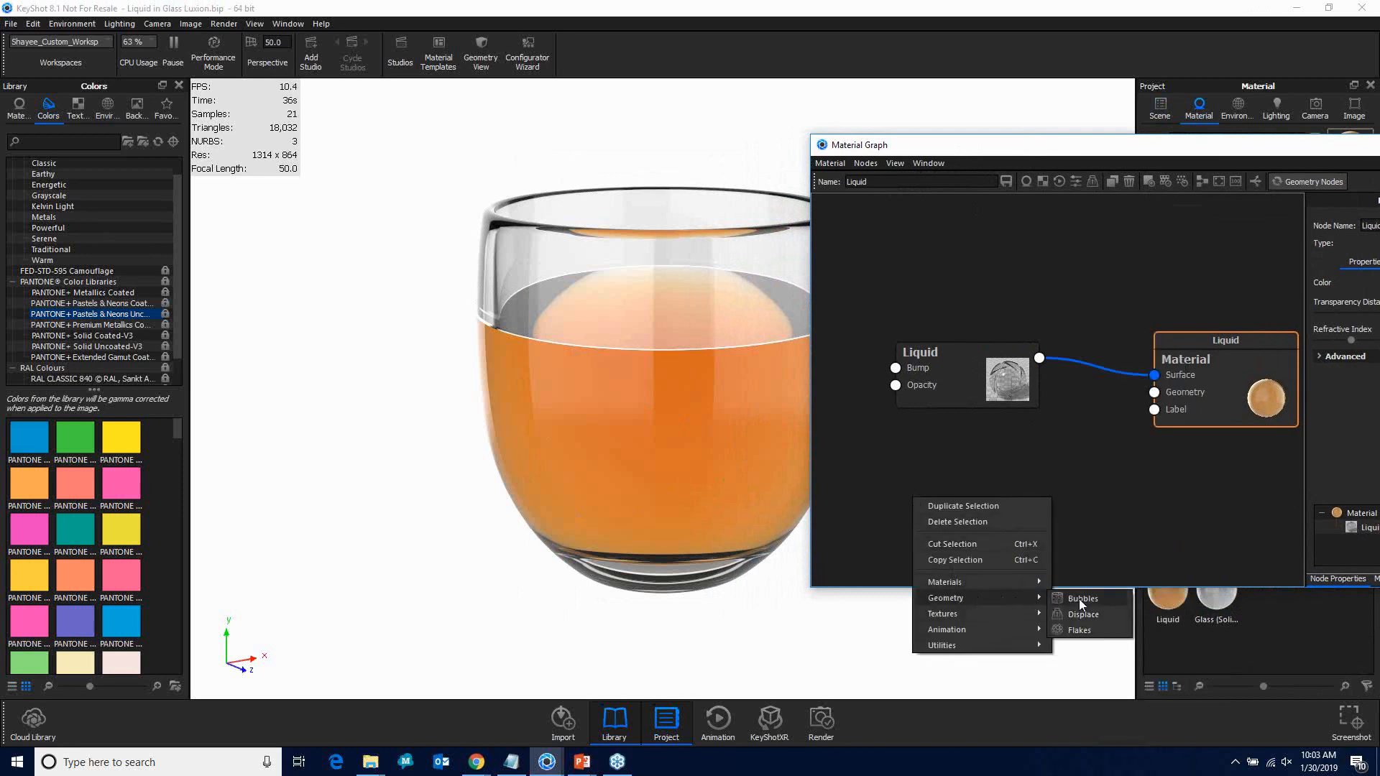
pyautogui.click(1098, 597)
pyautogui.moveTo(954, 531); pyautogui.dragTo(954, 493)
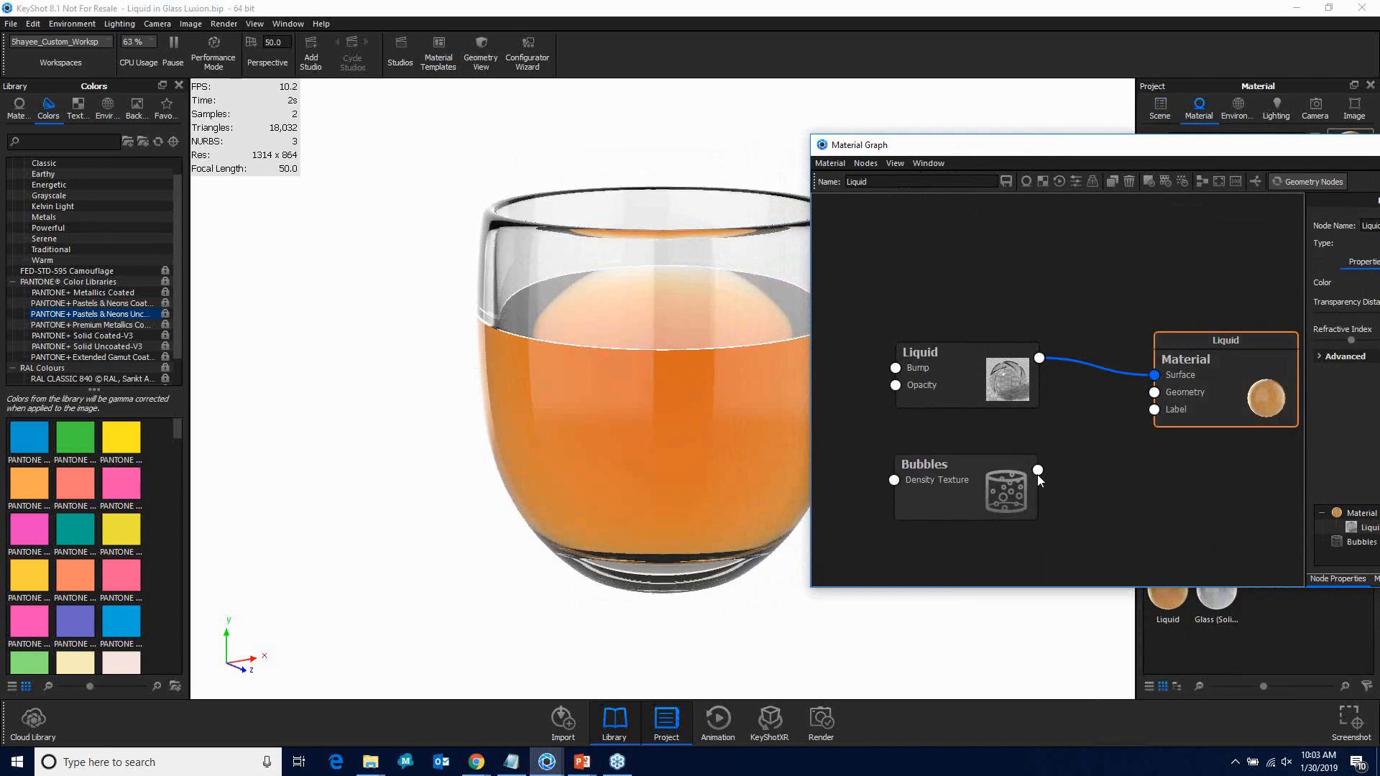
# Step: Connect the Bubbles node to the Liquid material's Geometry input and execute it to generate bubbles
pyautogui.moveTo(1037, 472); pyautogui.dragTo(1109, 474)
pyautogui.click(967, 482)
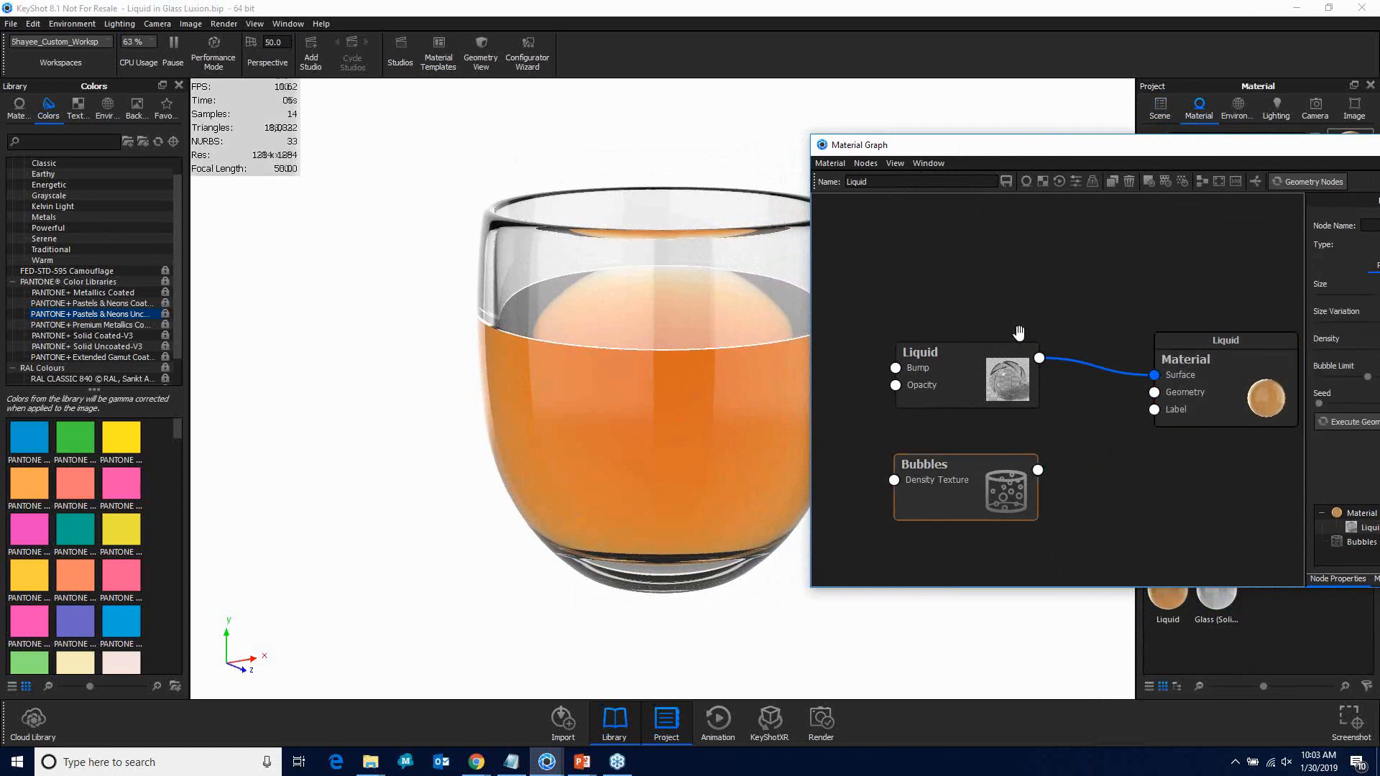
pyautogui.moveTo(1069, 159); pyautogui.dragTo(896, 342)
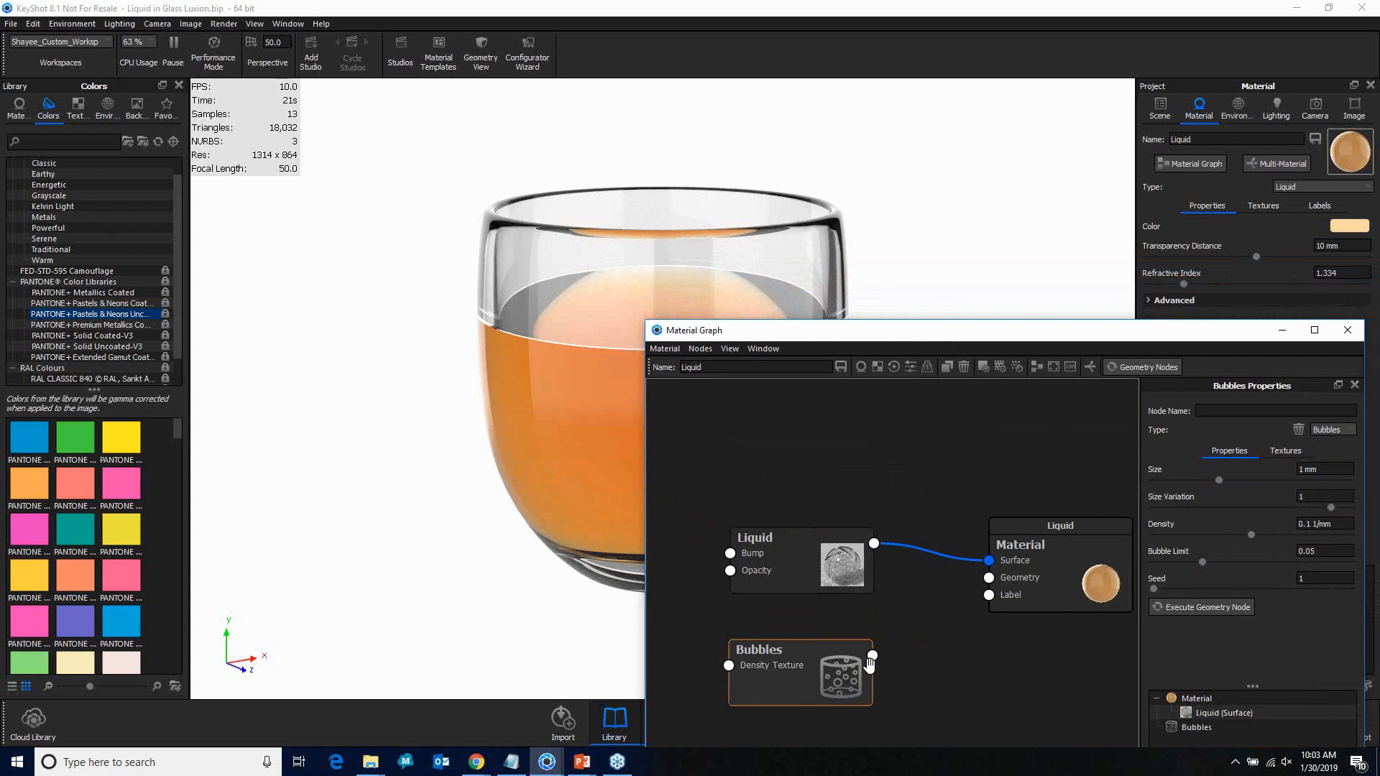
pyautogui.moveTo(872, 655); pyautogui.dragTo(990, 579)
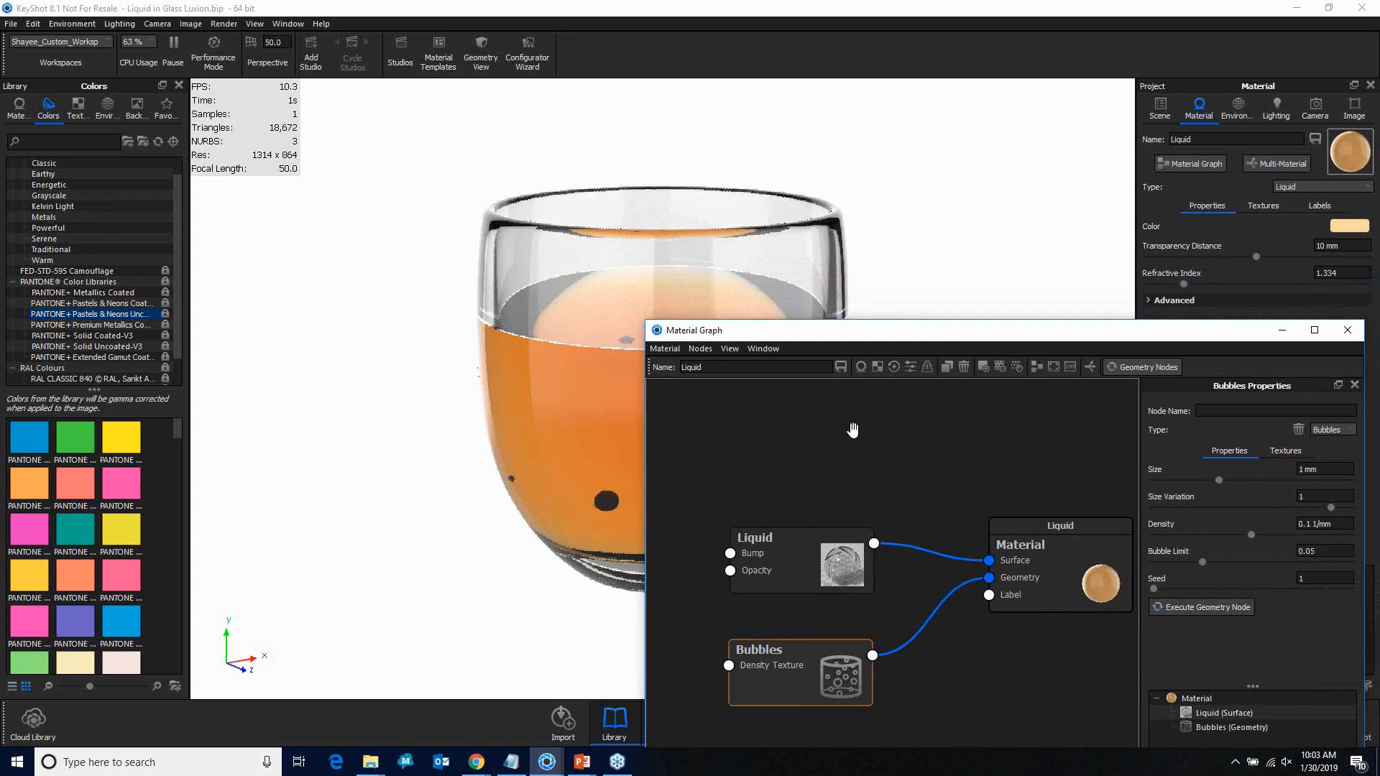
# Step: Set the Bubbles node's density to 0.4 1/mm, execute the geometry node, and uncover the glass
pyautogui.moveTo(830, 344); pyautogui.dragTo(729, 358)
pyautogui.click(1291, 544)
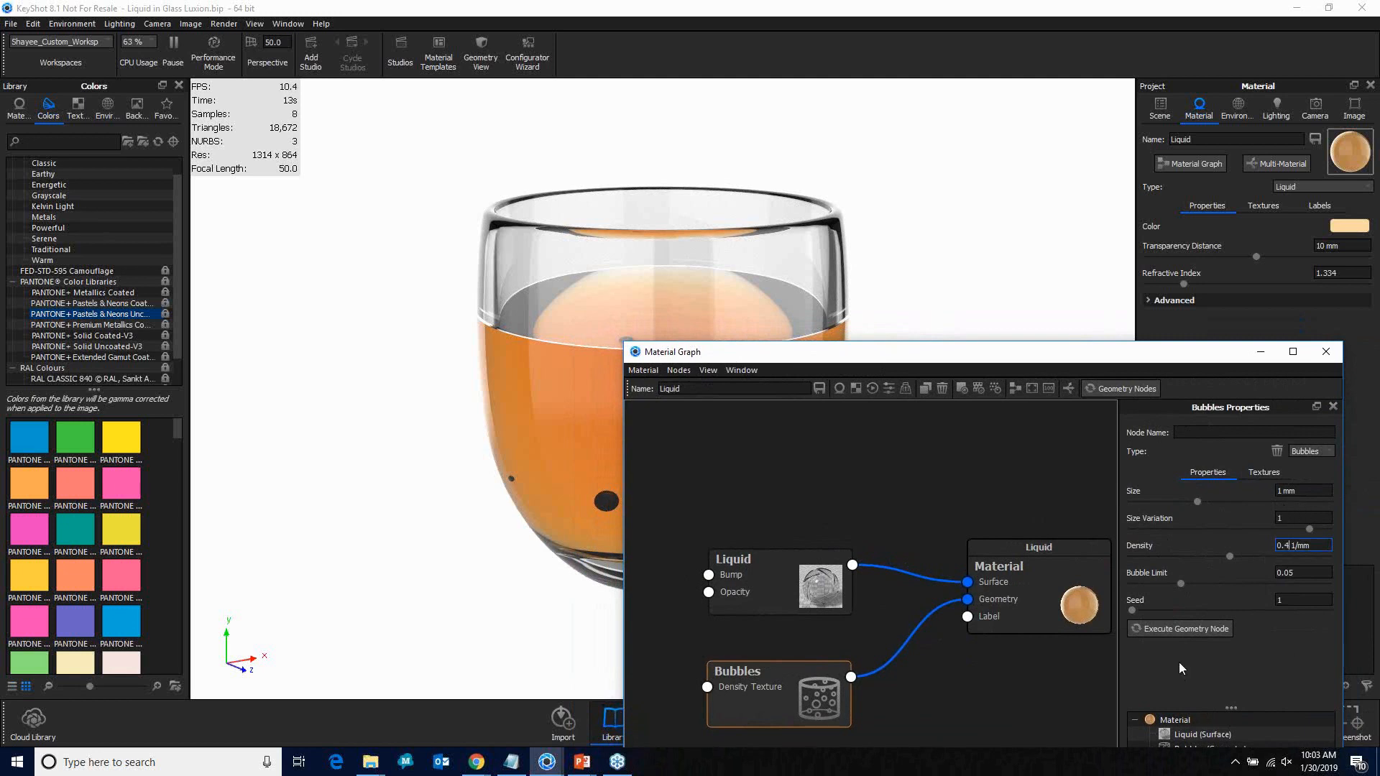
pyautogui.click(1179, 630)
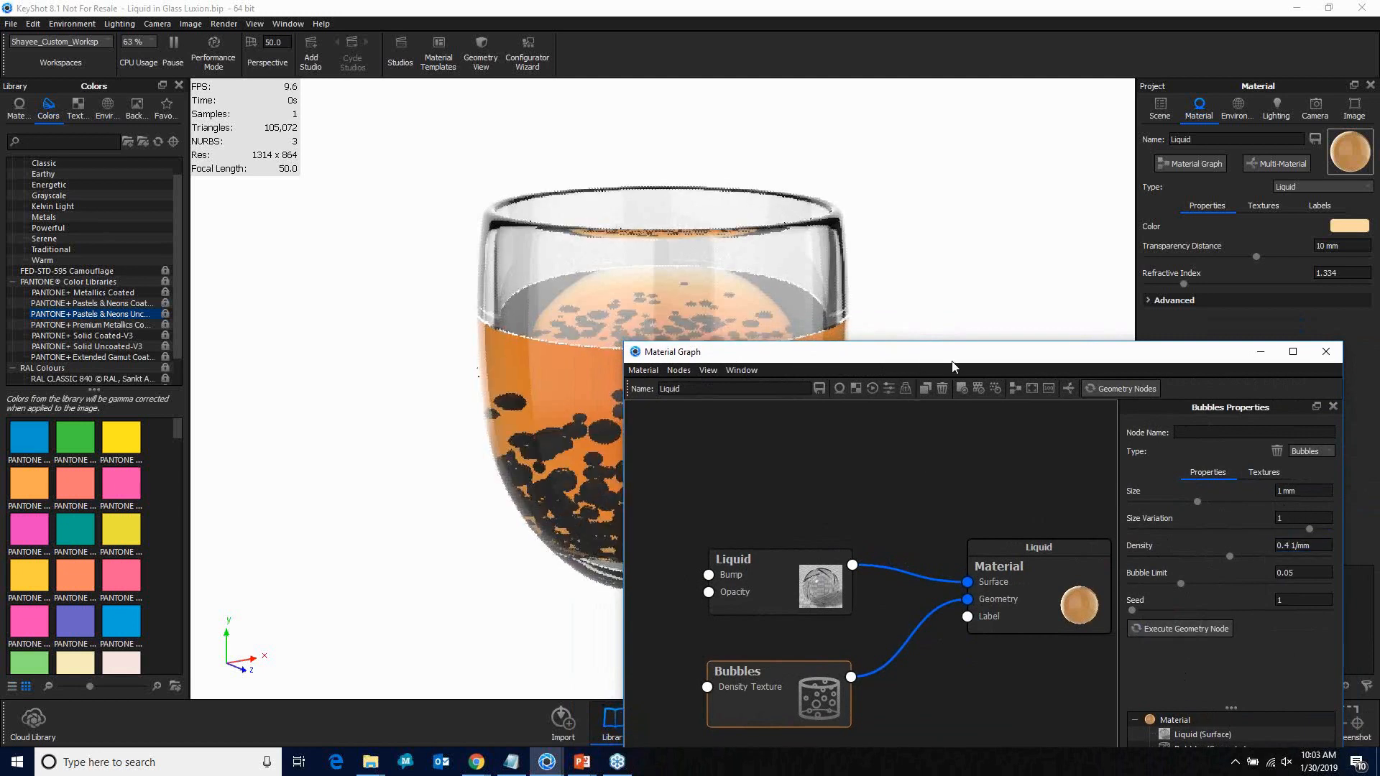
pyautogui.moveTo(915, 366); pyautogui.dragTo(863, 338)
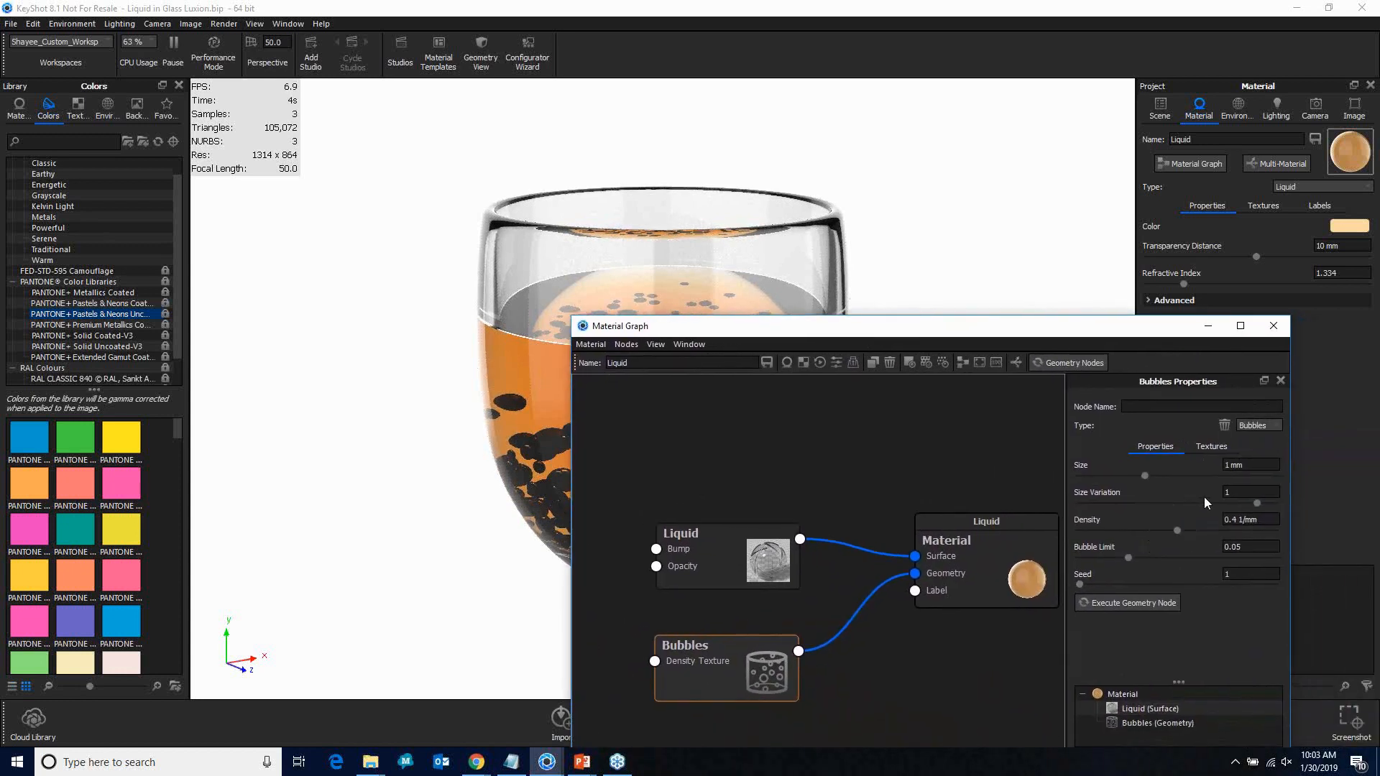
pyautogui.moveTo(961, 332); pyautogui.dragTo(936, 477)
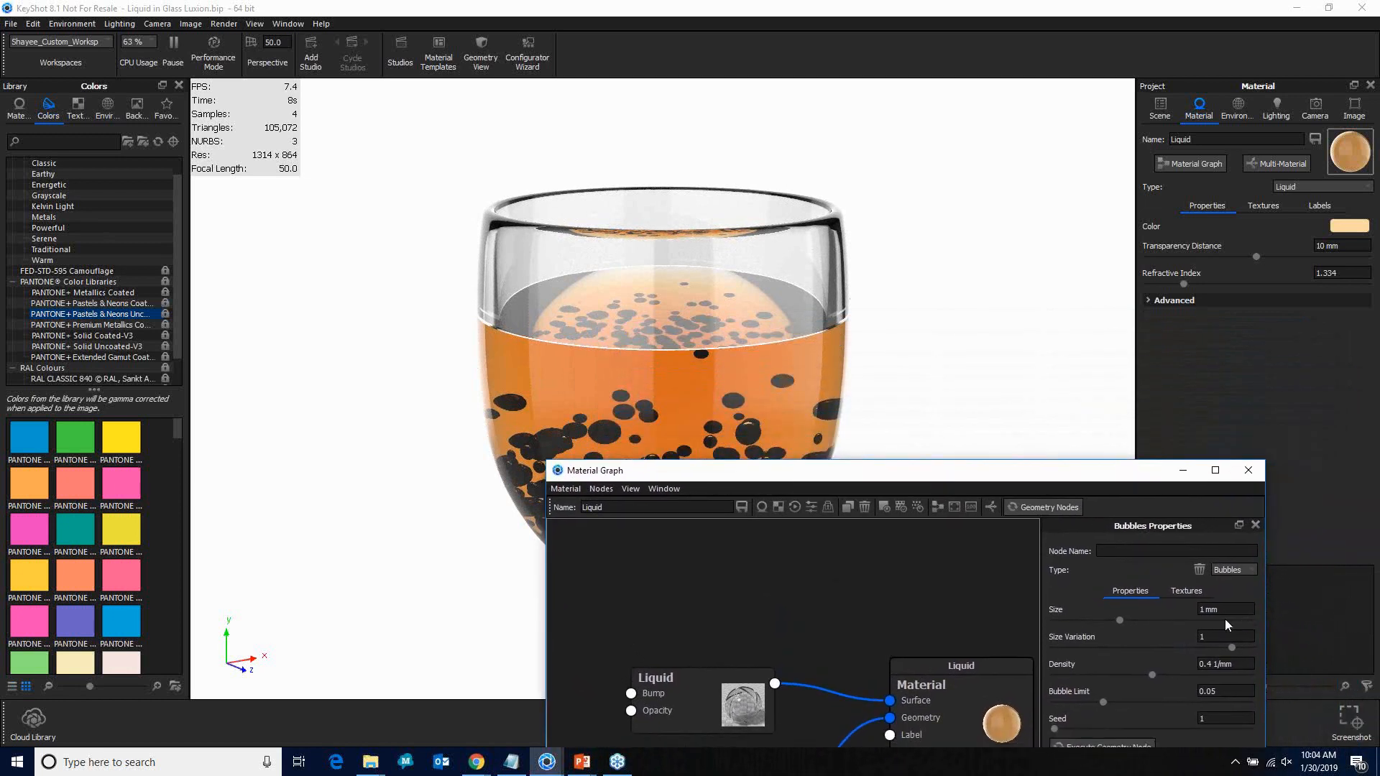
# Step: Set the bubbles' size variation to 2 and their size to 0.5 mm, executing the geometry node after each change
pyautogui.click(1199, 637)
pyautogui.write('2')
pyautogui.press('Return')
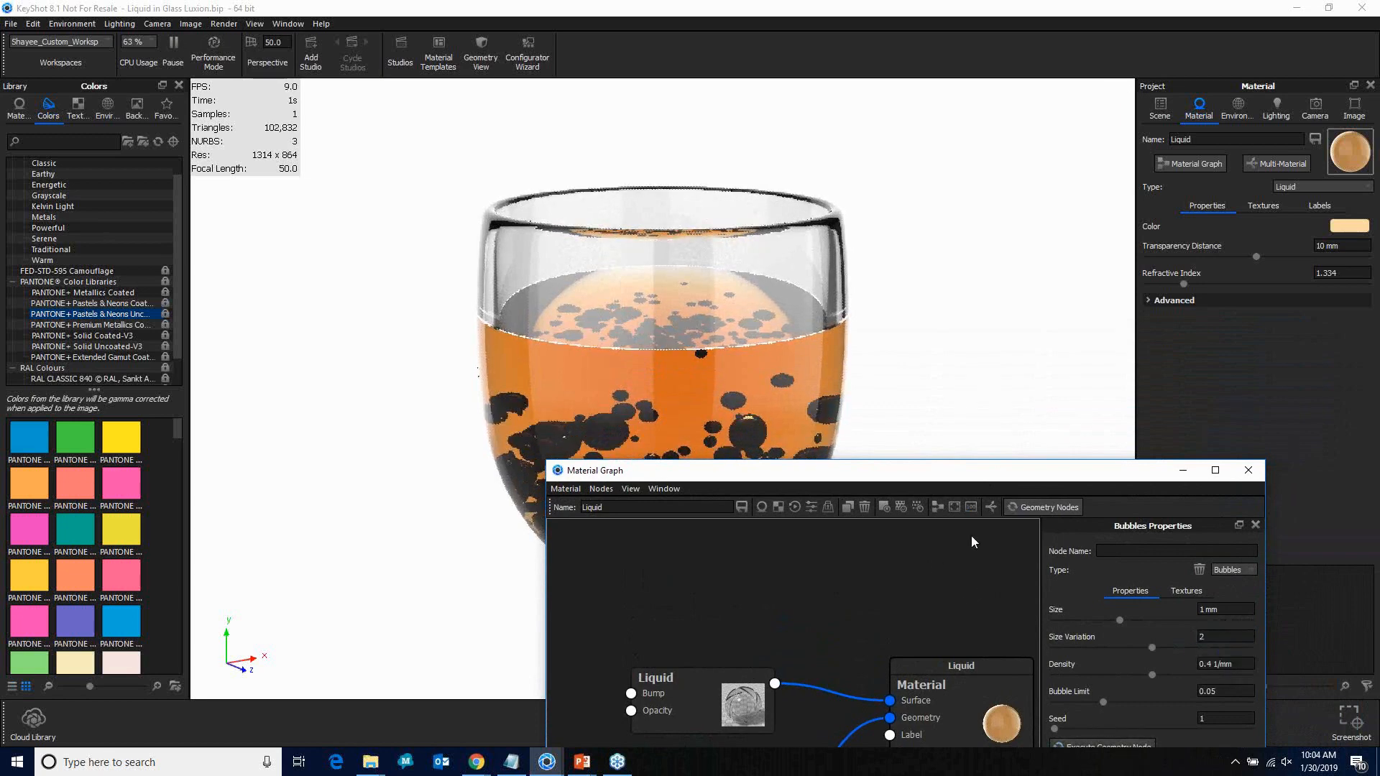
pyautogui.moveTo(931, 476); pyautogui.dragTo(937, 428)
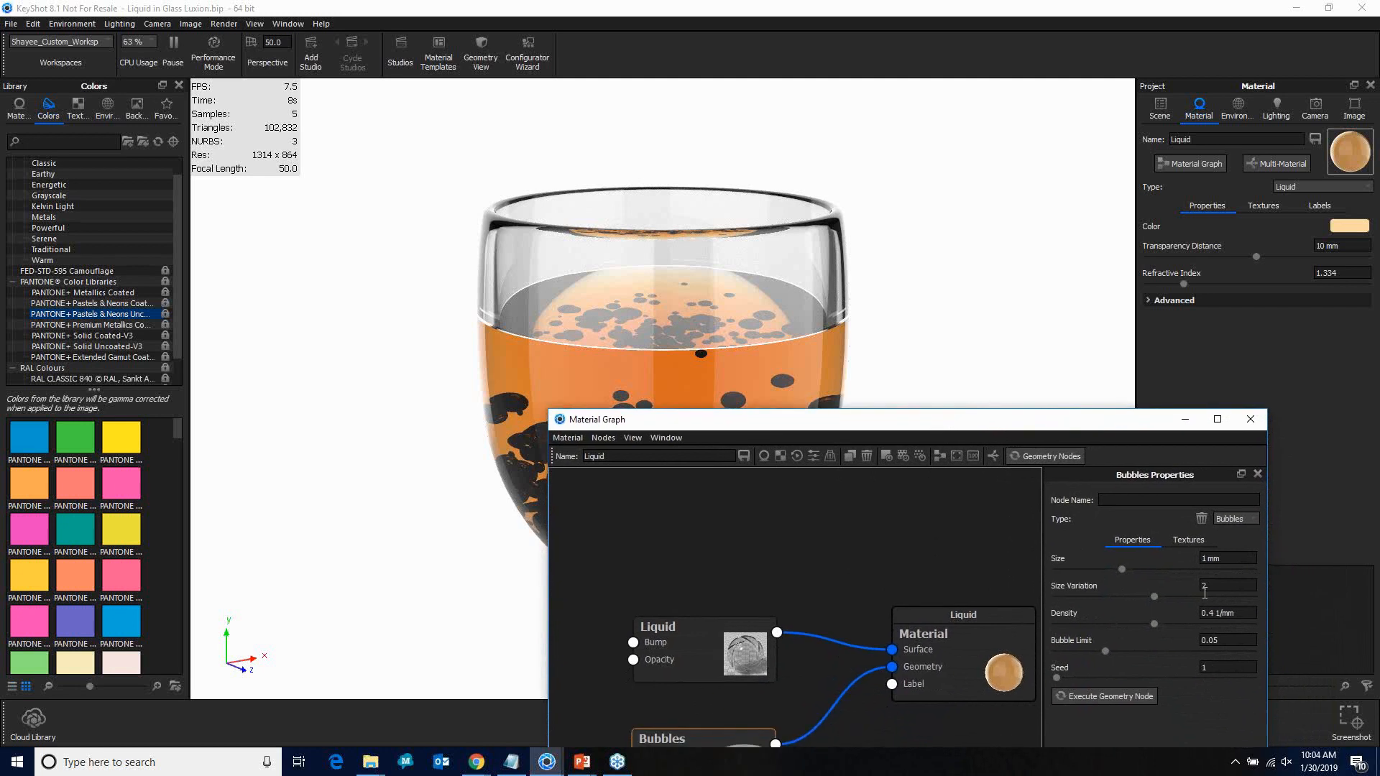
pyautogui.click(1194, 559)
pyautogui.press('Return')
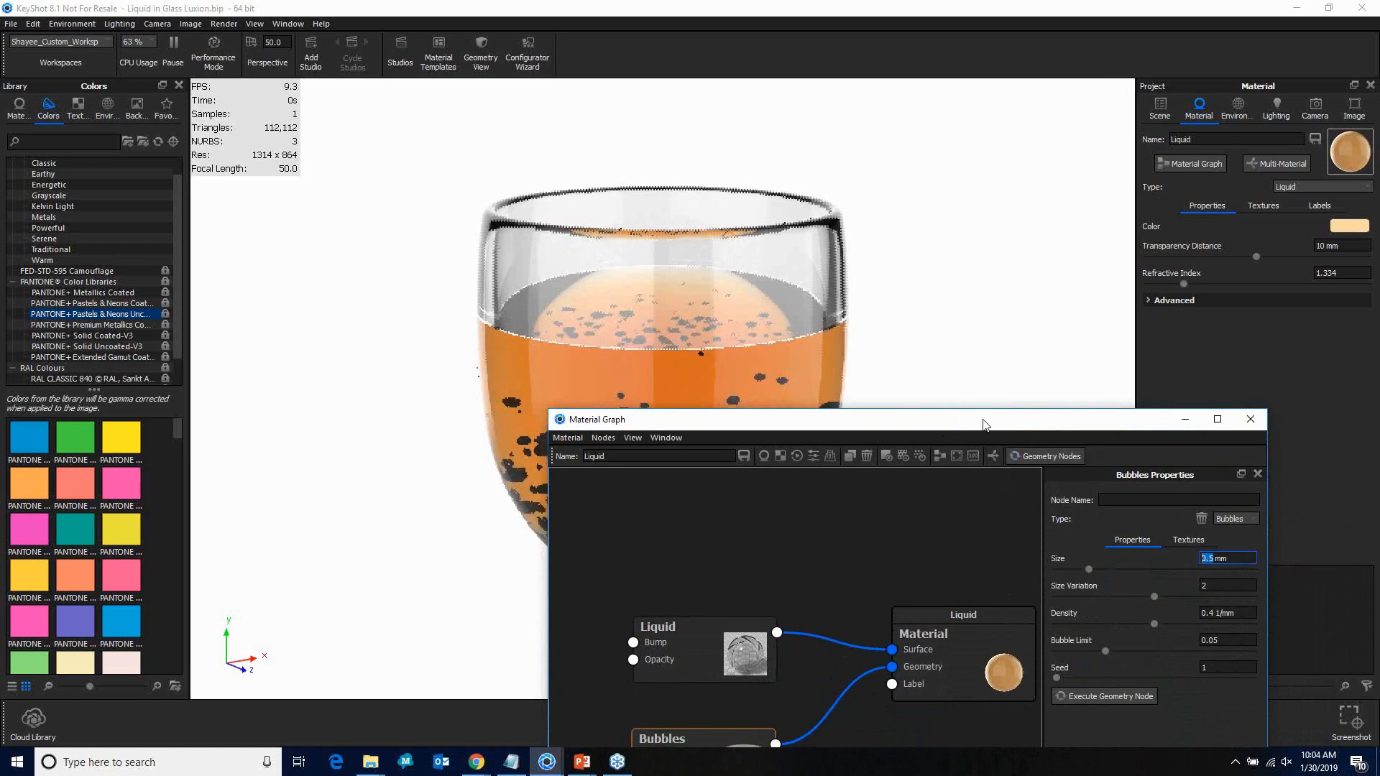
# Step: Set the bubbles' size to 0.3 mm, execute the geometry nodes, and close the material graph
pyautogui.moveTo(957, 428)
pyautogui.mouseDown()
pyautogui.moveTo(1046, 551)
pyautogui.moveTo(1056, 603)
pyautogui.moveTo(1033, 641)
pyautogui.moveTo(1044, 588)
pyautogui.moveTo(1086, 597)
pyautogui.moveTo(1054, 533)
pyautogui.moveTo(1018, 511)
pyautogui.moveTo(950, 416)
pyautogui.mouseUp()
pyautogui.write('.3')
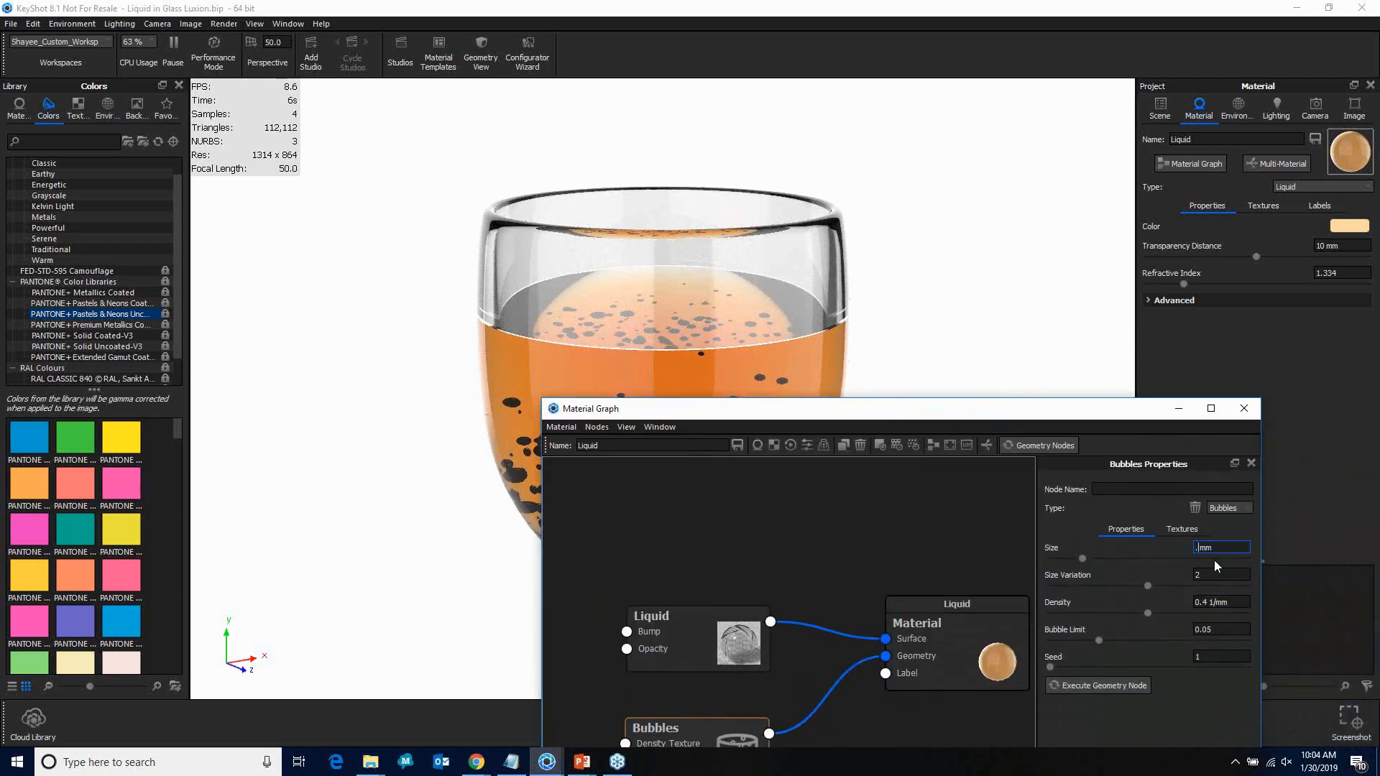
pyautogui.press('Return')
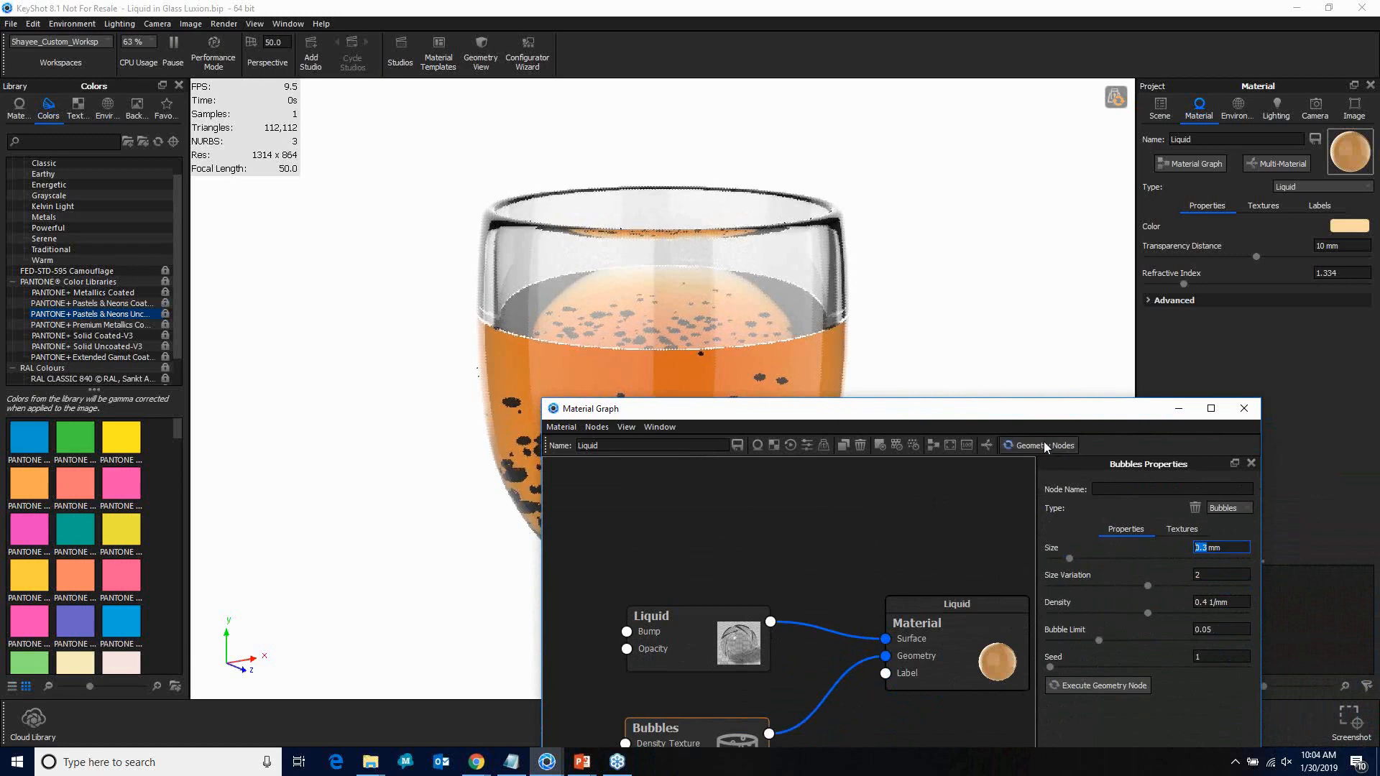
pyautogui.moveTo(940, 417); pyautogui.dragTo(932, 632)
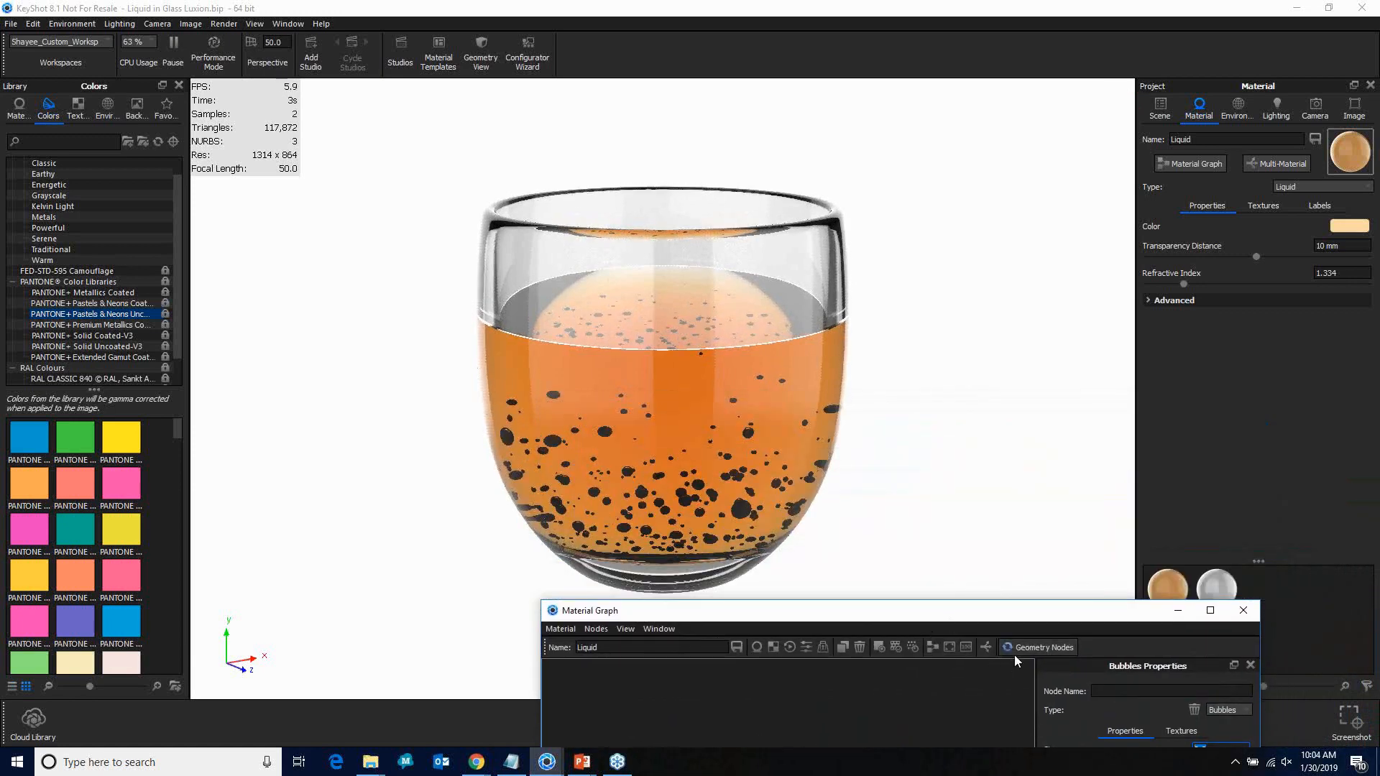
pyautogui.click(1018, 651)
pyautogui.moveTo(867, 608); pyautogui.dragTo(874, 261)
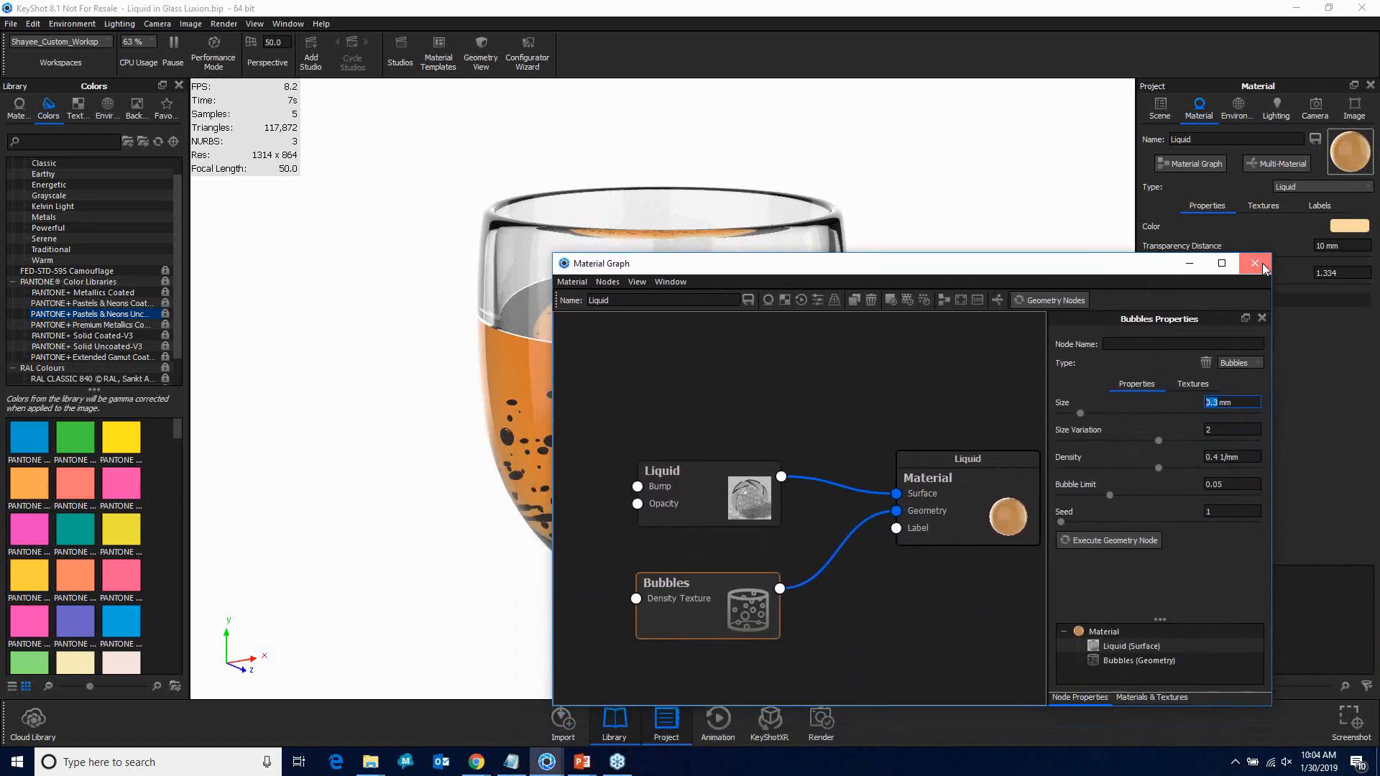
pyautogui.click(1254, 263)
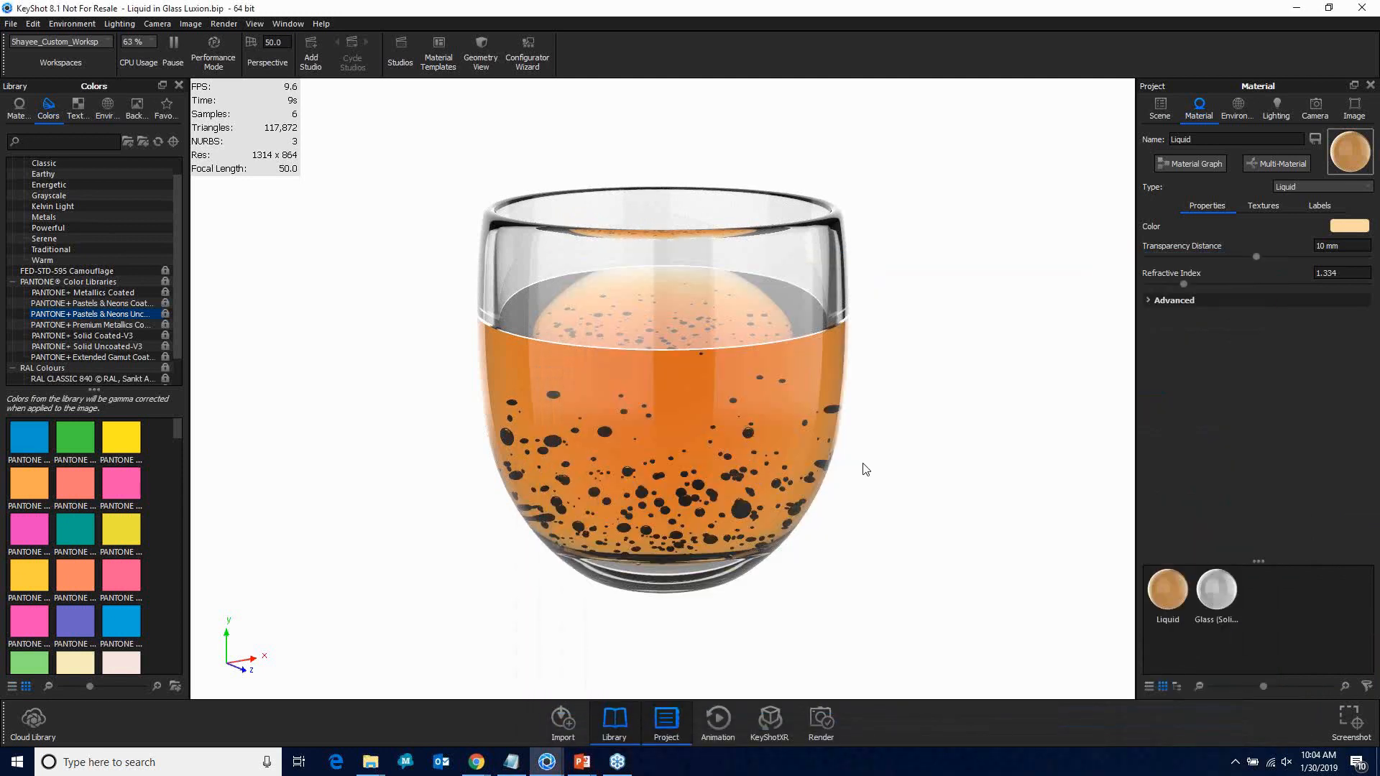
# Step: Apply the Product lighting preset to the glass scene and pause the real-time rendering
pyautogui.click(1279, 106)
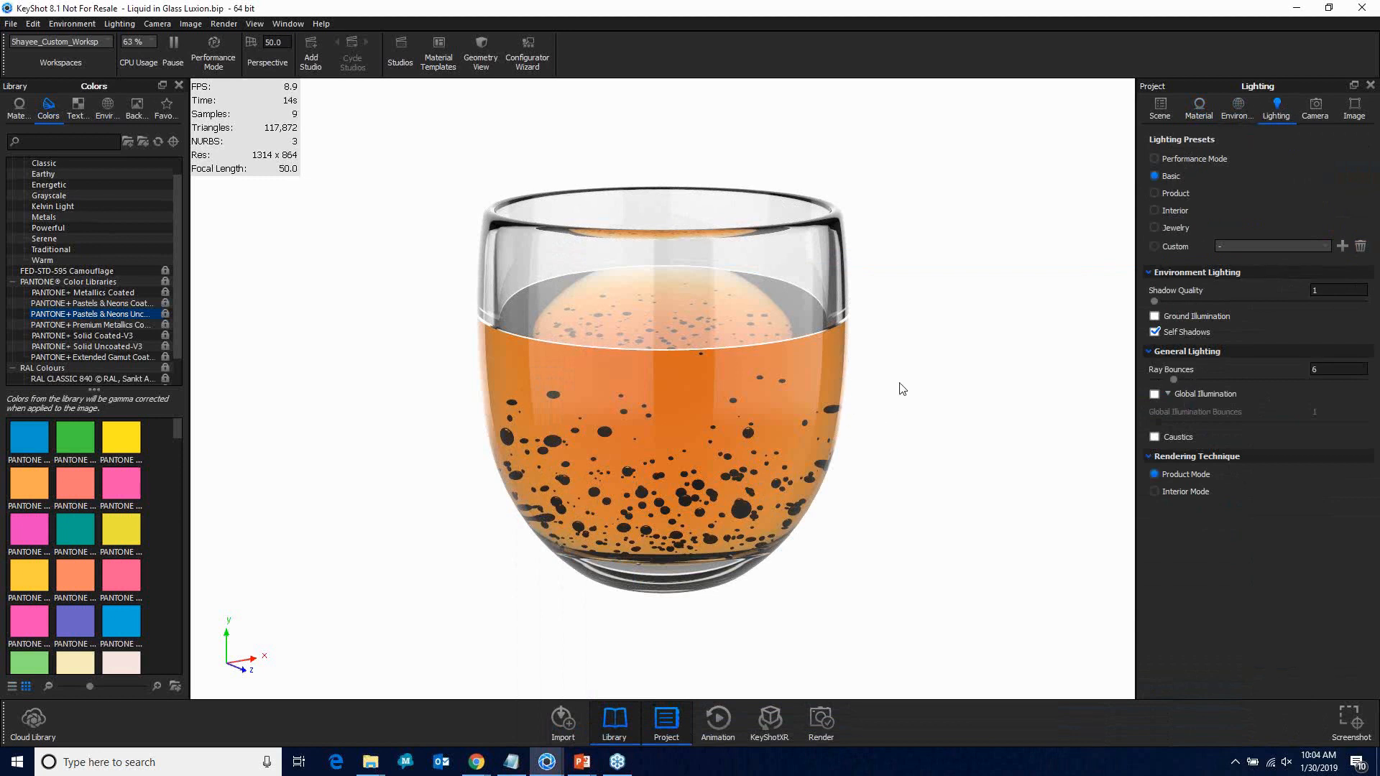
pyautogui.click(1171, 192)
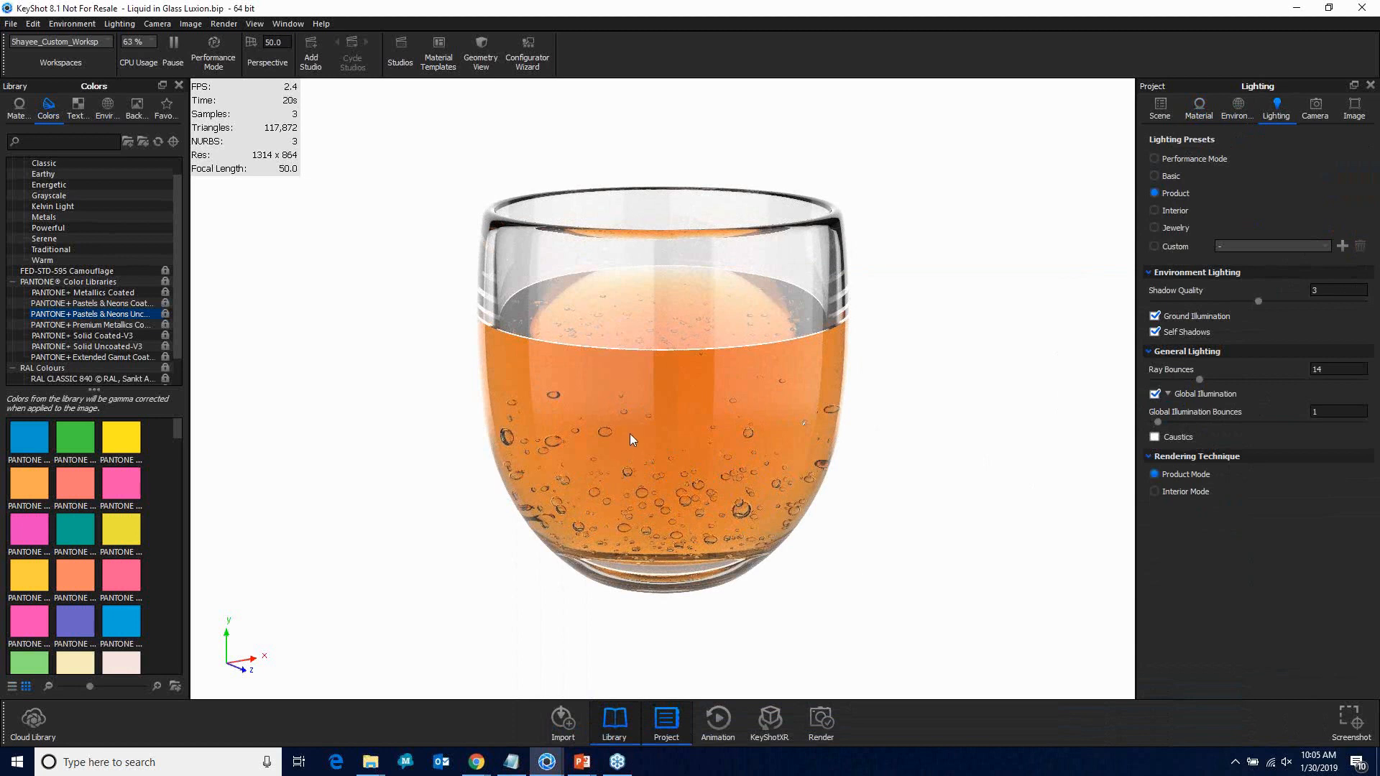
pyautogui.hotkey('shift', 'p')
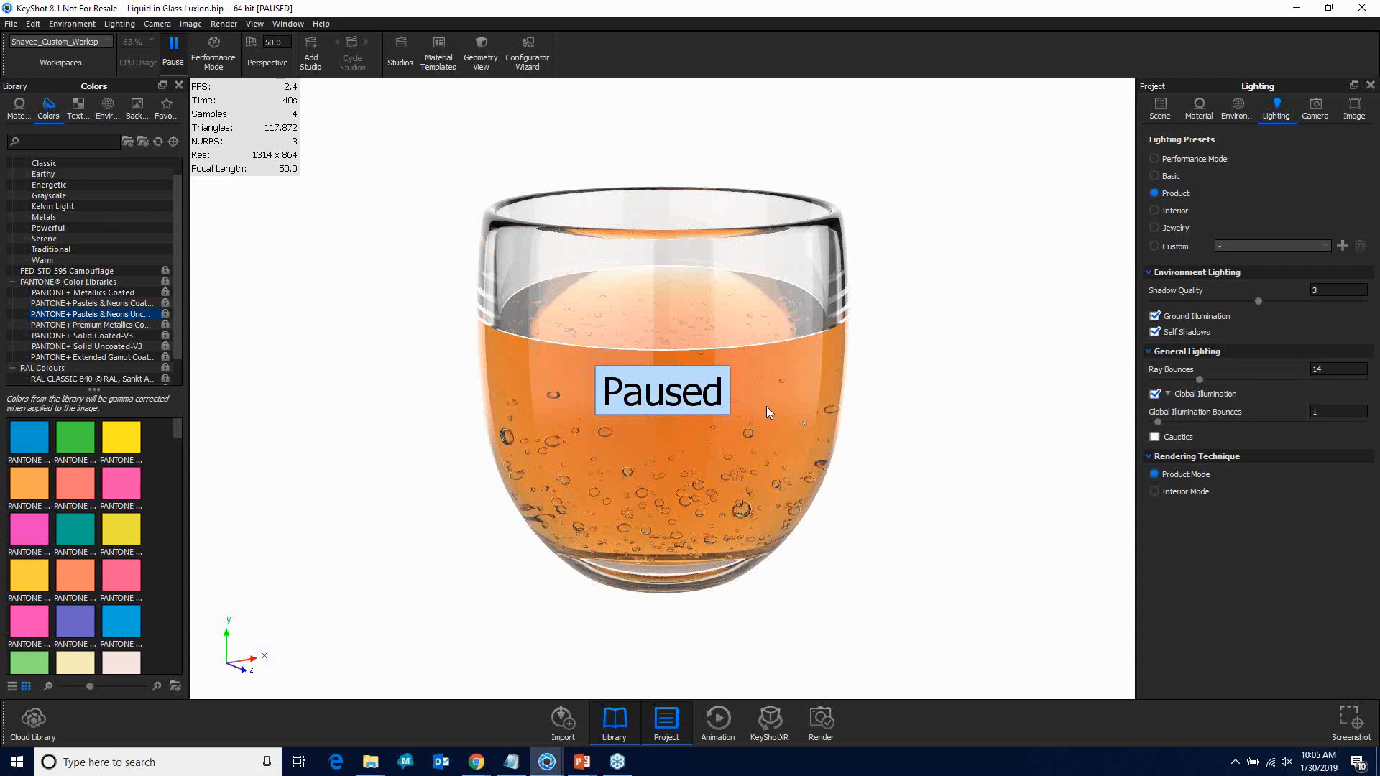
# Step: Inspect the liquid's Layer 01 and the glass's Layer 02 in the scene tree
pyautogui.click(1161, 112)
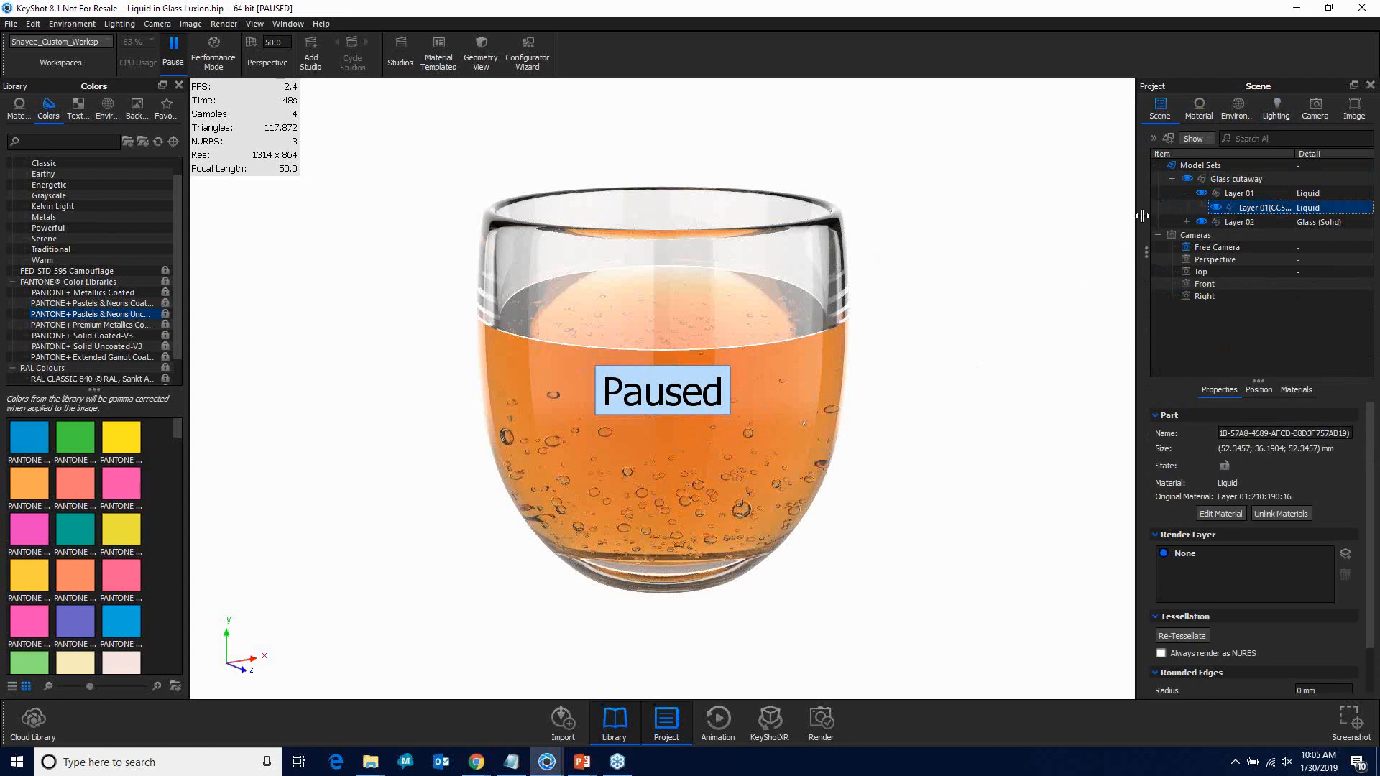
pyautogui.click(1186, 193)
pyautogui.click(1231, 194)
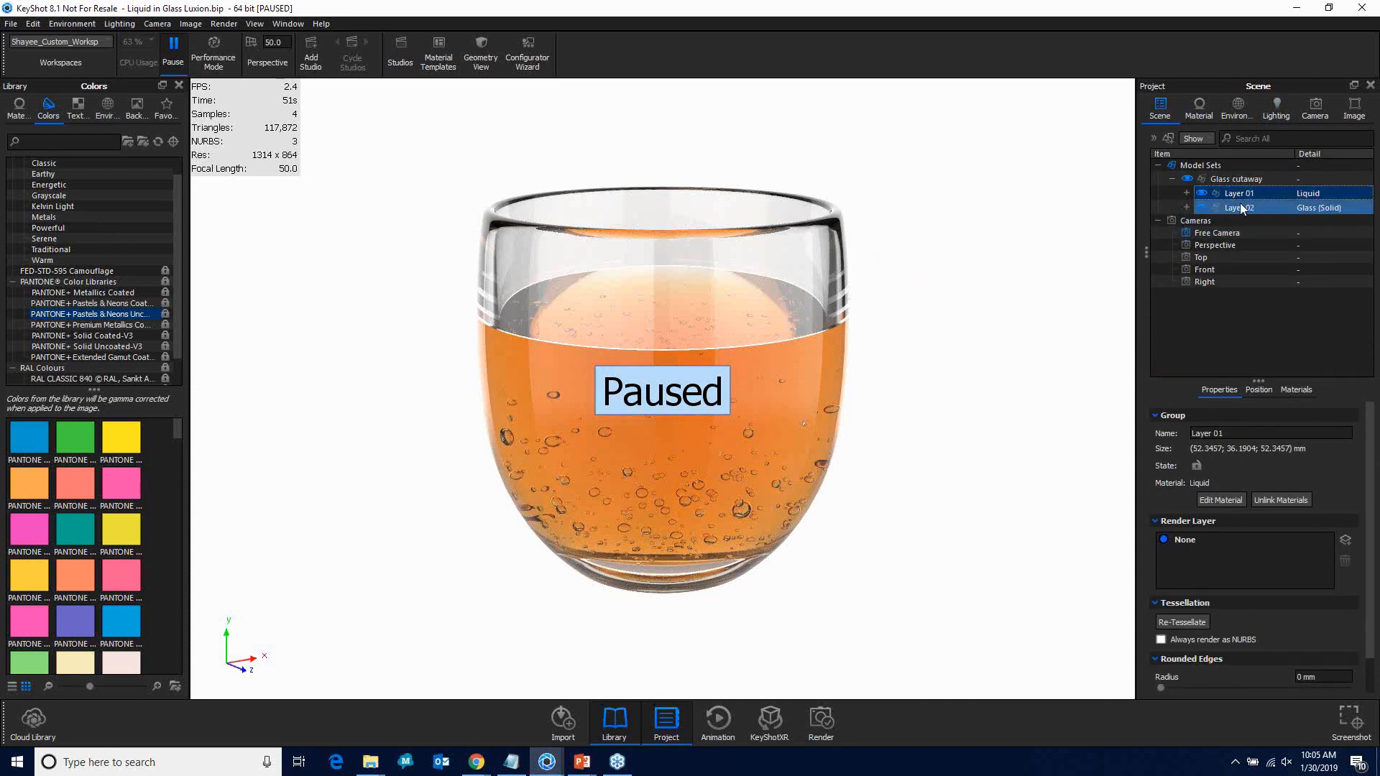
pyautogui.click(1233, 210)
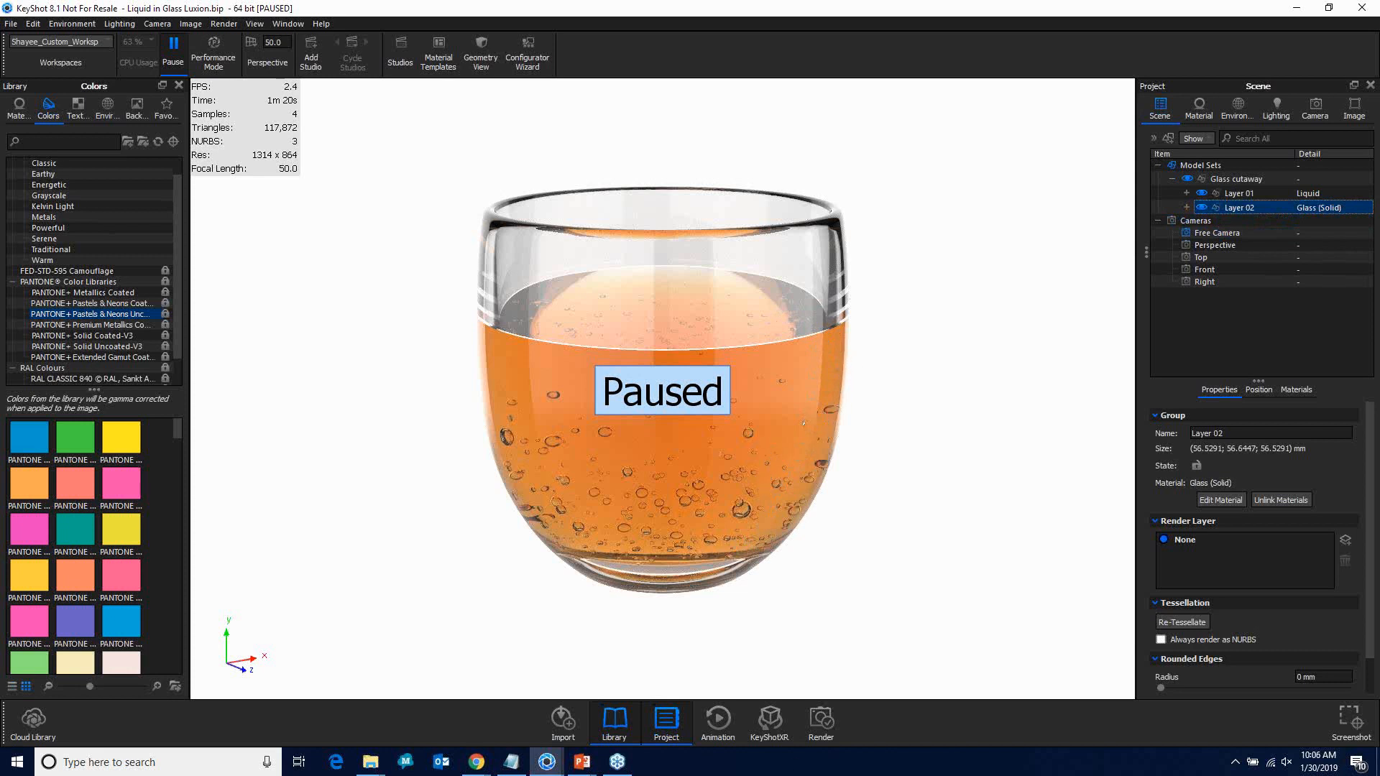
# Step: Switch to the CubeHexagonDisplacement.bip scene and resume its real-time rendering
pyautogui.click(545, 765)
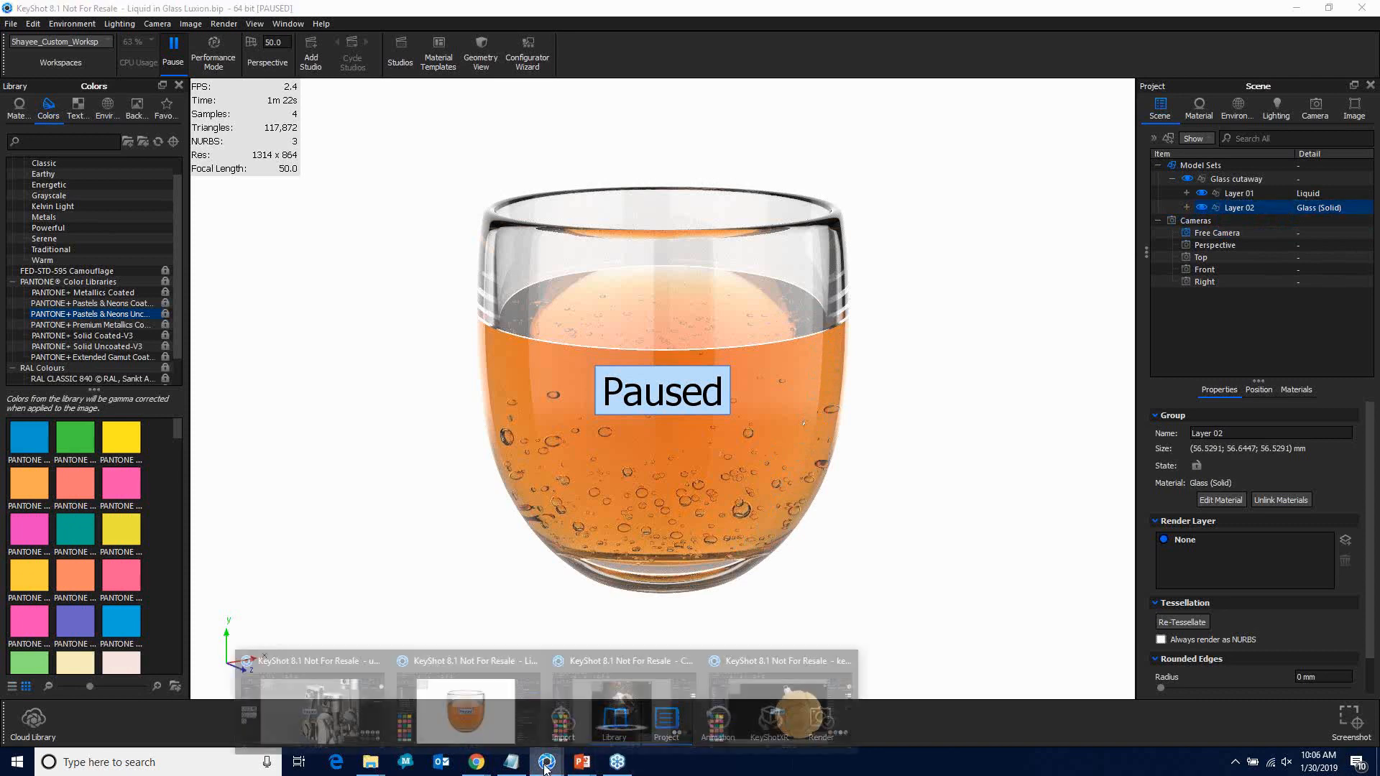
pyautogui.click(624, 710)
pyautogui.click(563, 767)
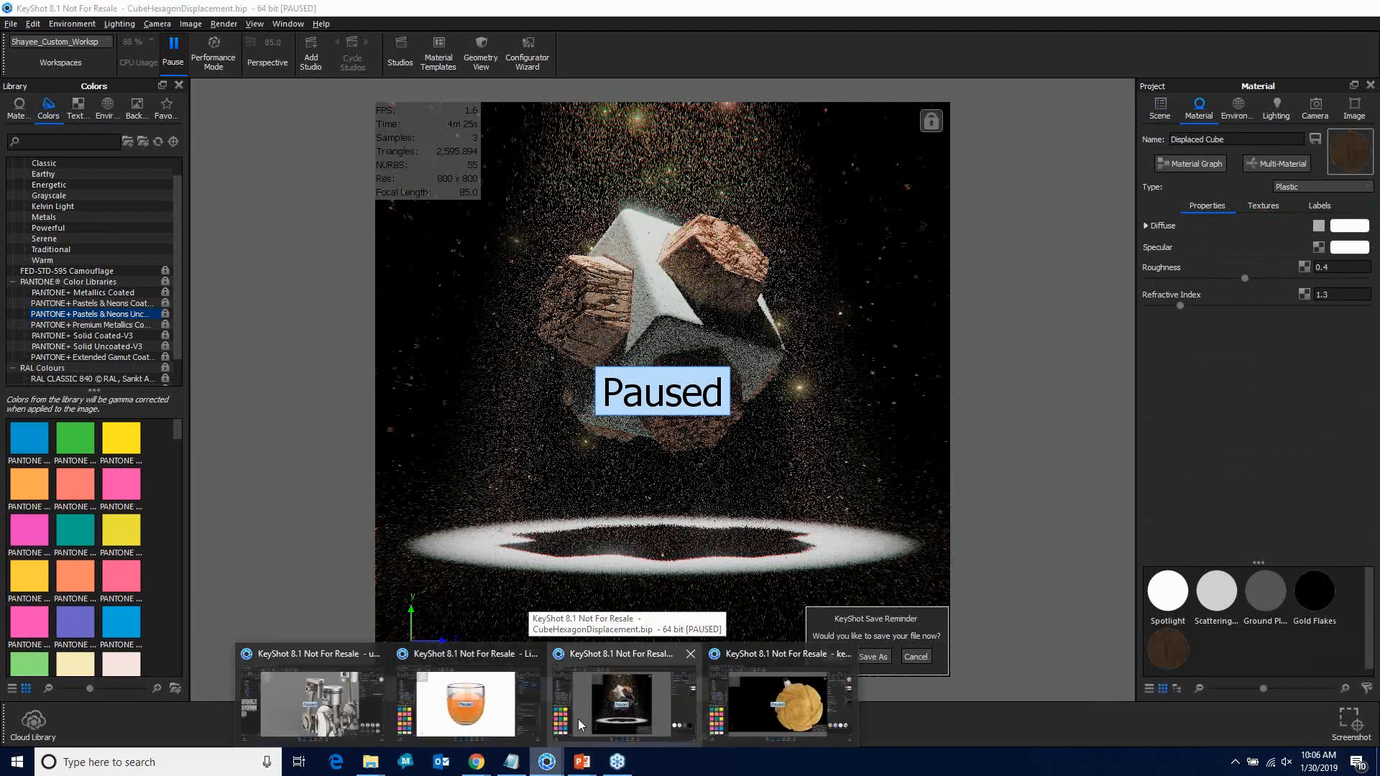
pyautogui.click(635, 705)
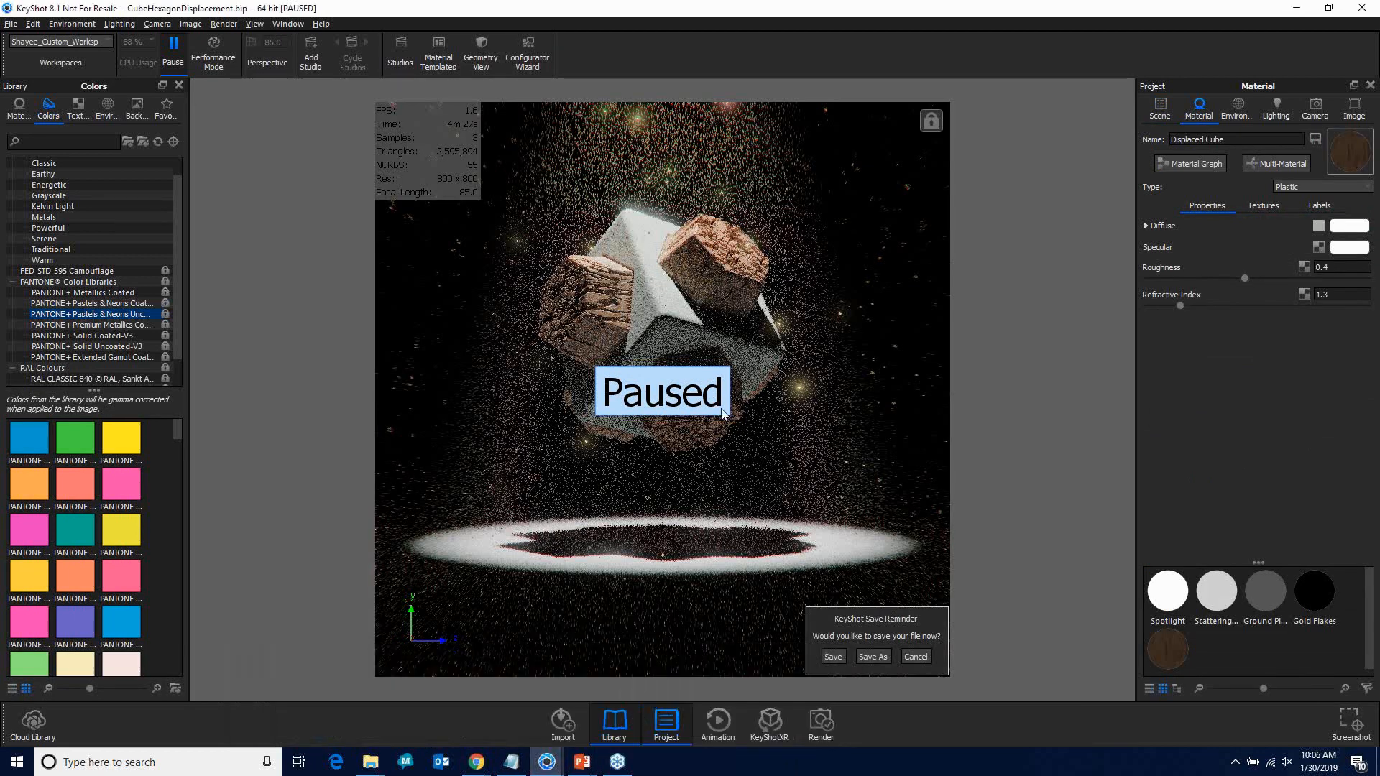
pyautogui.click(174, 46)
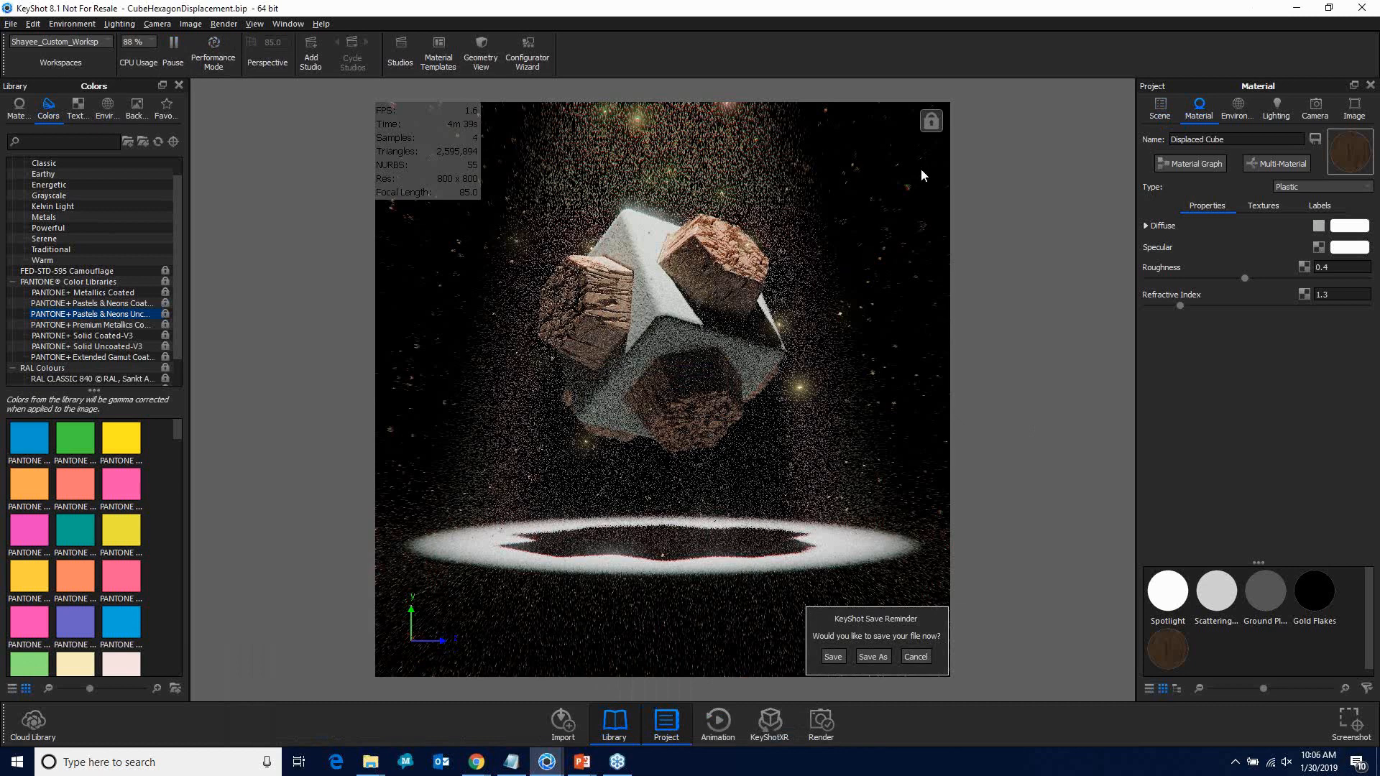
# Step: Open the geometry view and hide the Gold Flakes and Scattering Medium Fog parts that enclose the cube
pyautogui.press('o')
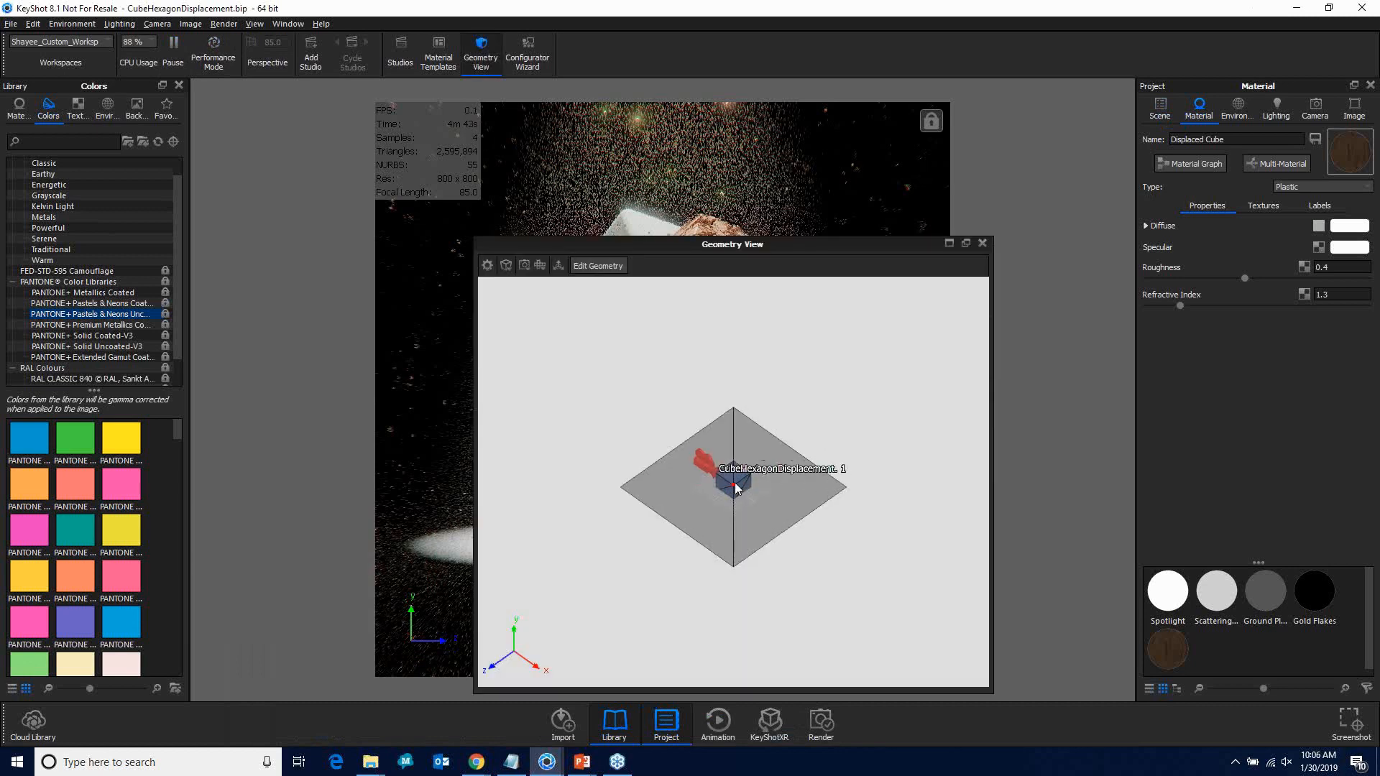
pyautogui.scroll(6, 735, 488)
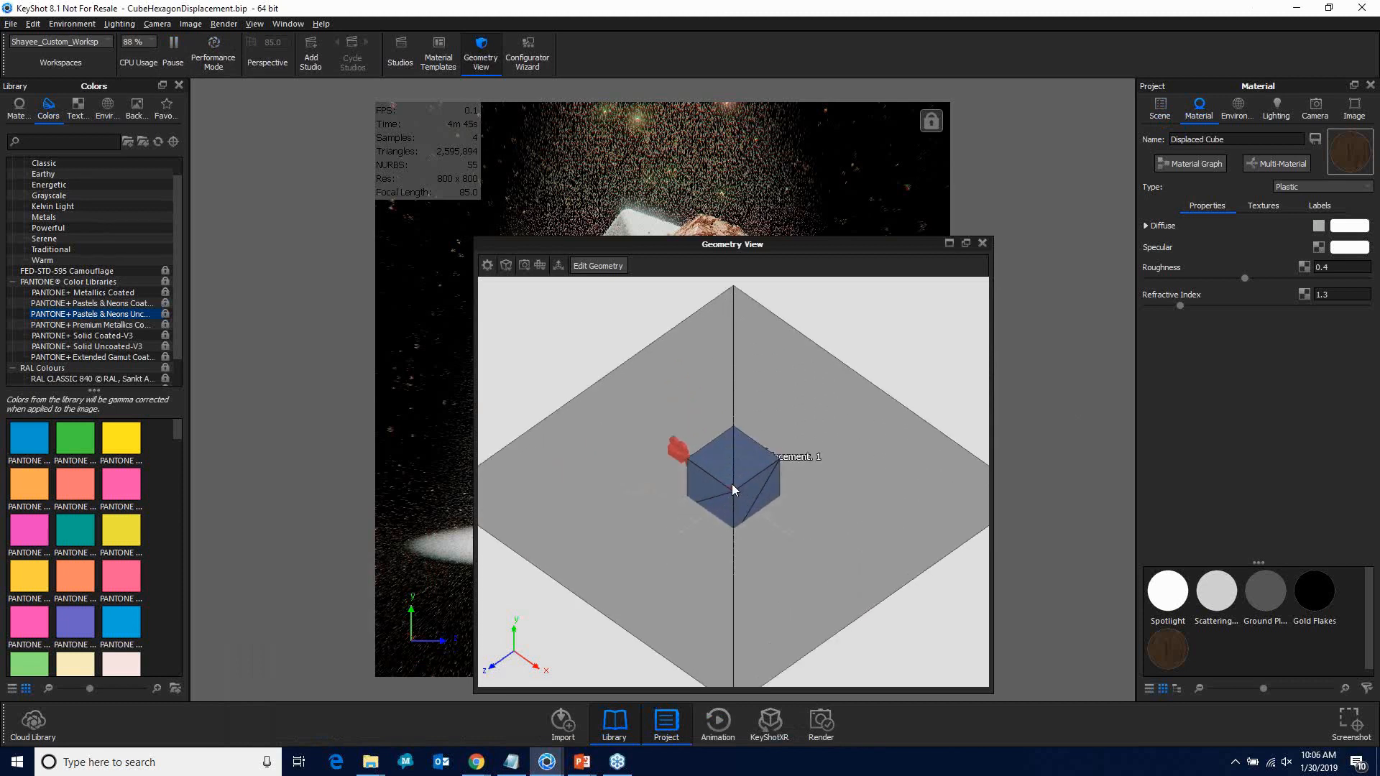
pyautogui.scroll(4, 733, 488)
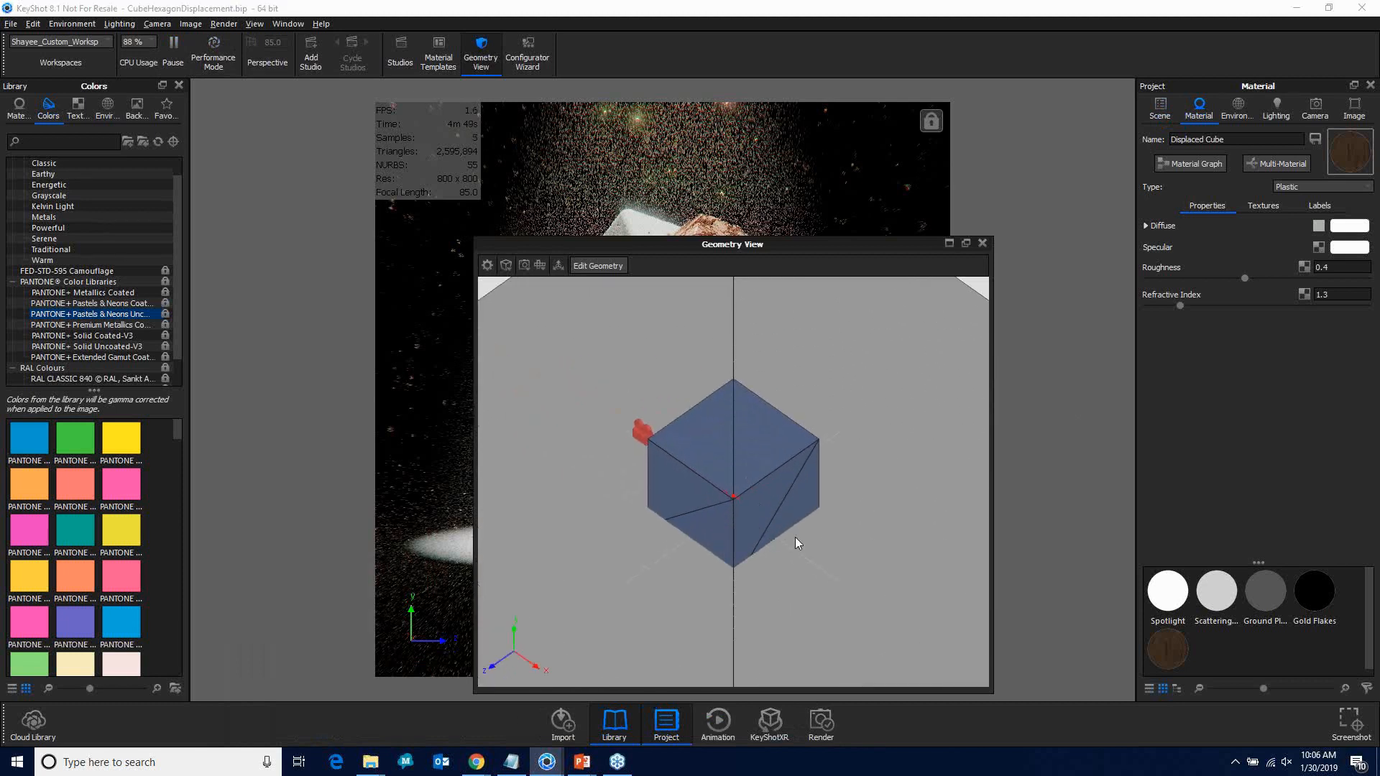
pyautogui.moveTo(814, 532)
pyautogui.mouseDown()
pyautogui.moveTo(849, 515)
pyautogui.moveTo(837, 521)
pyautogui.mouseUp()
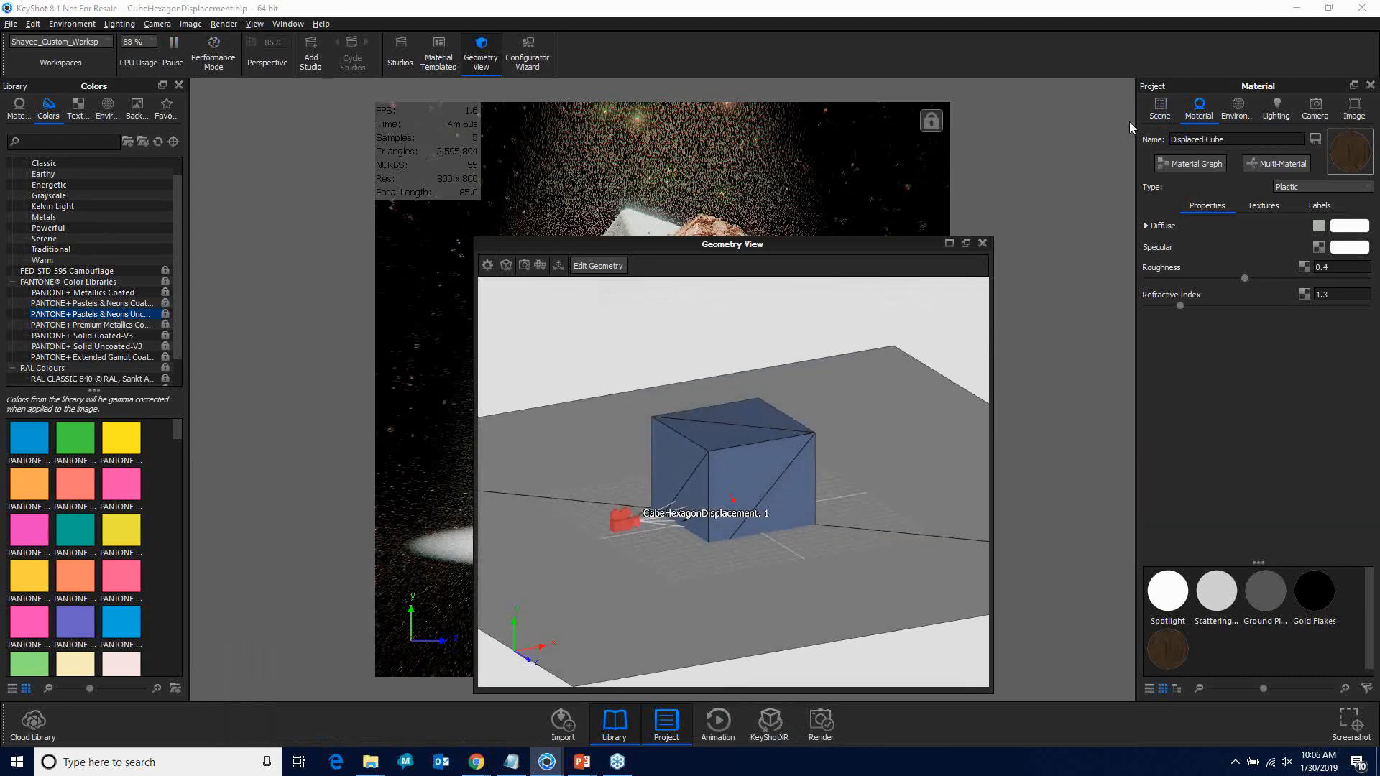
pyautogui.click(1160, 108)
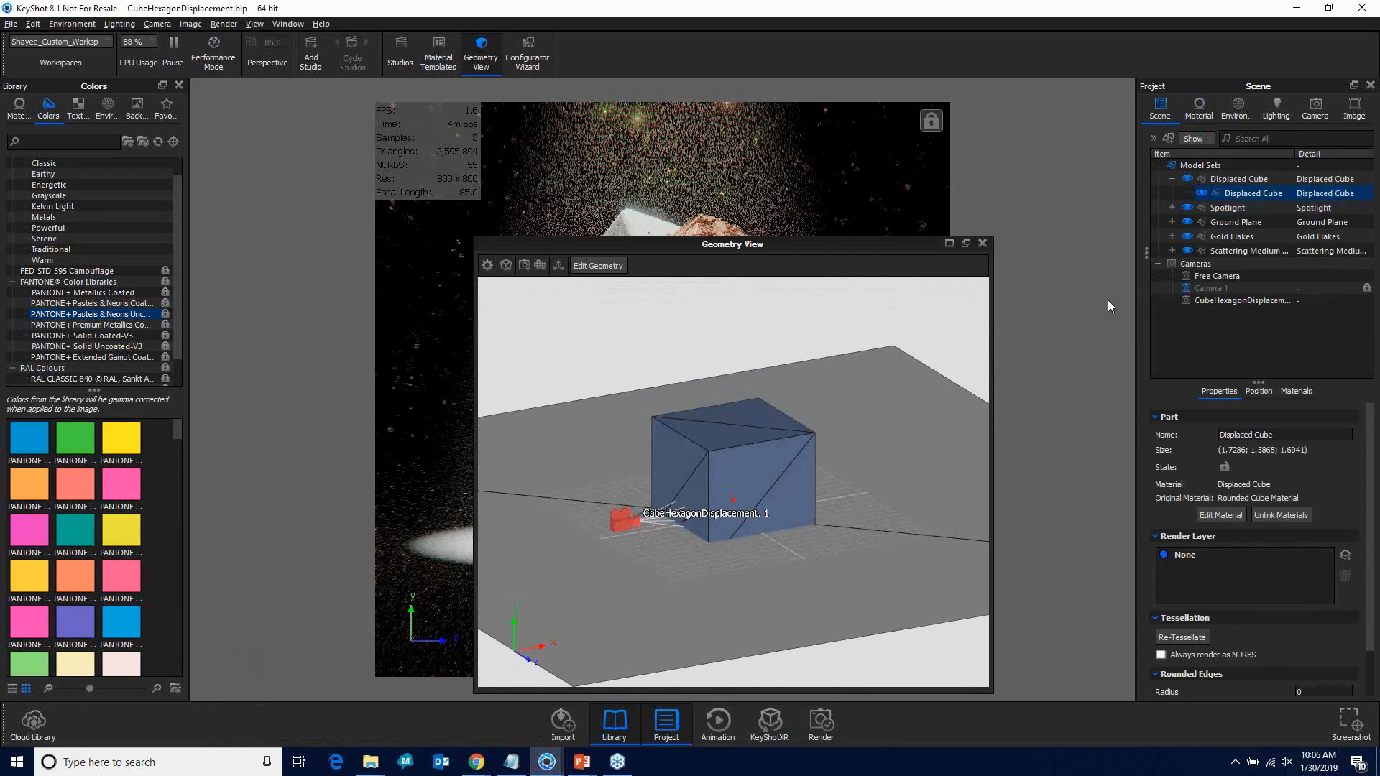
pyautogui.rightClick(744, 412)
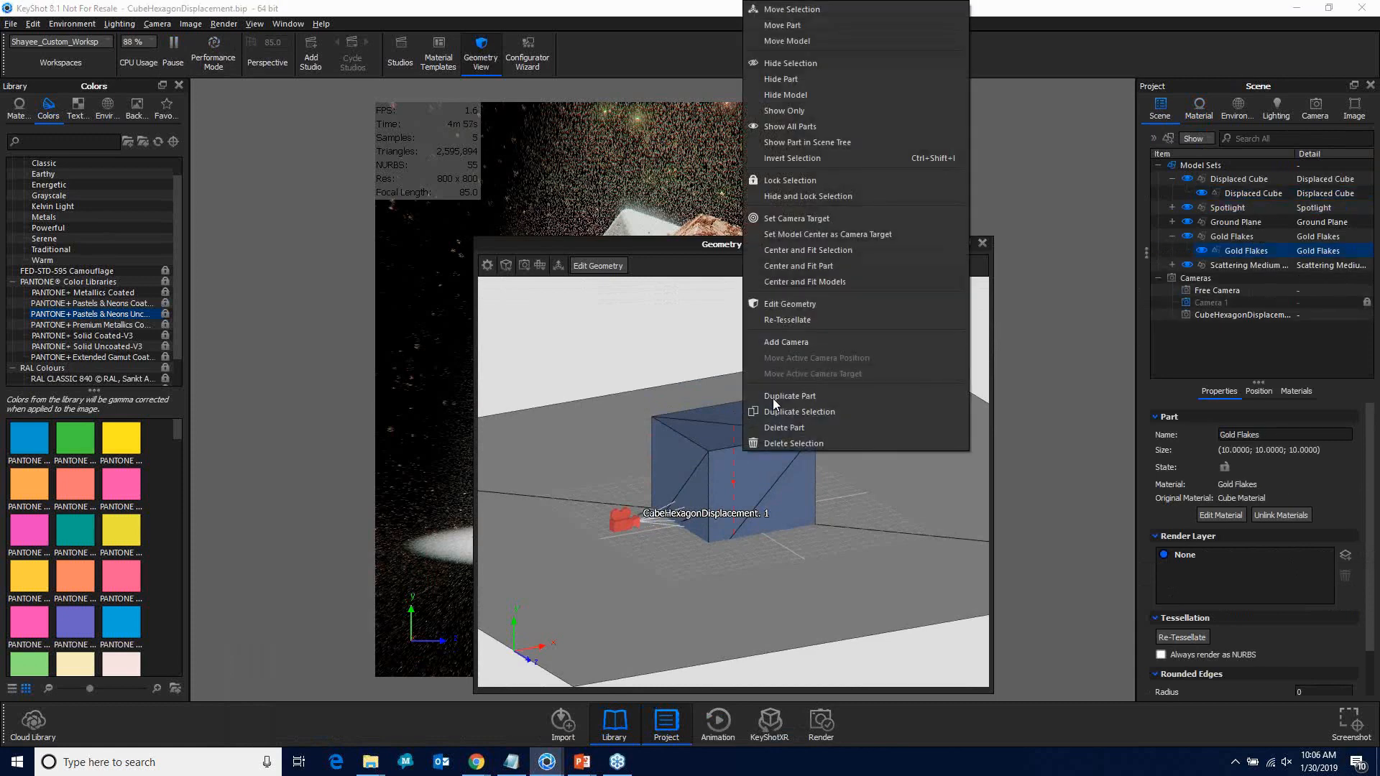
pyautogui.click(822, 79)
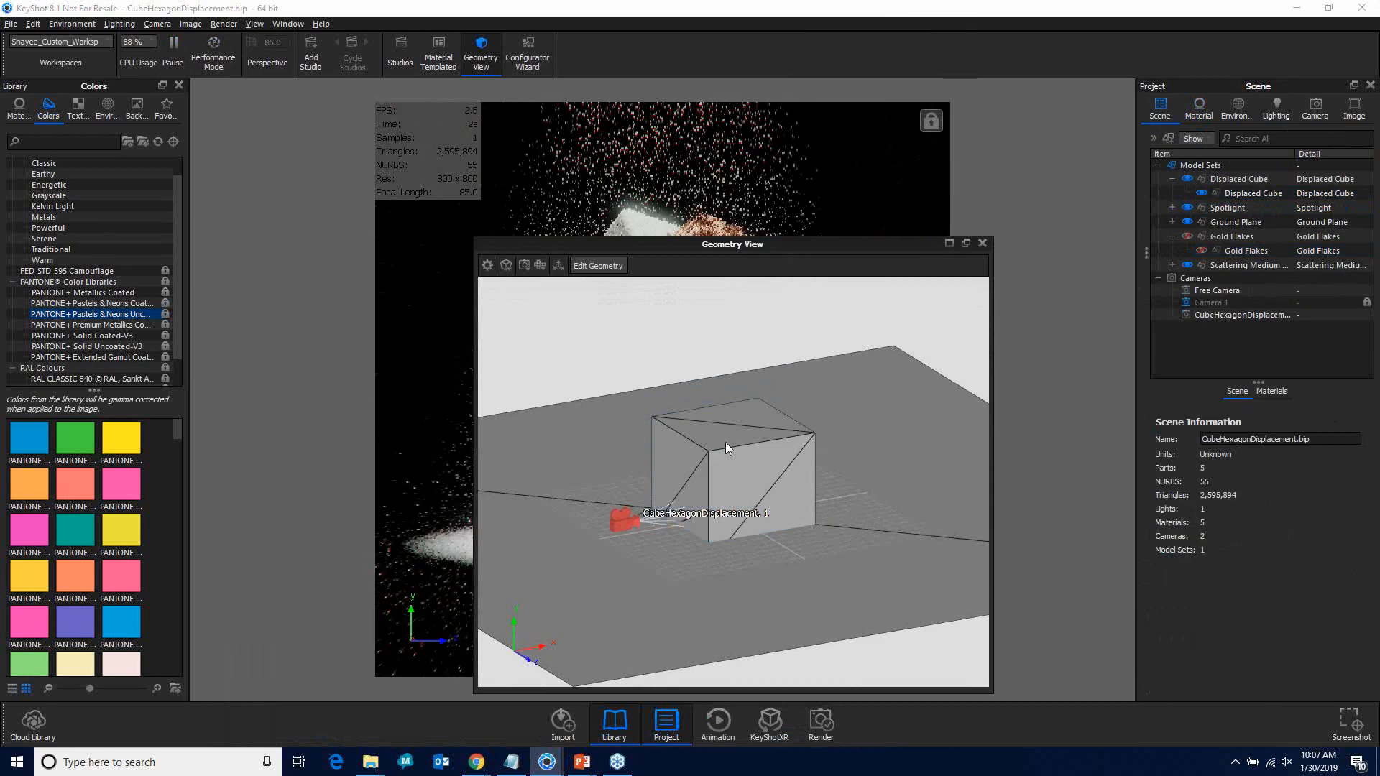
pyautogui.click(727, 447)
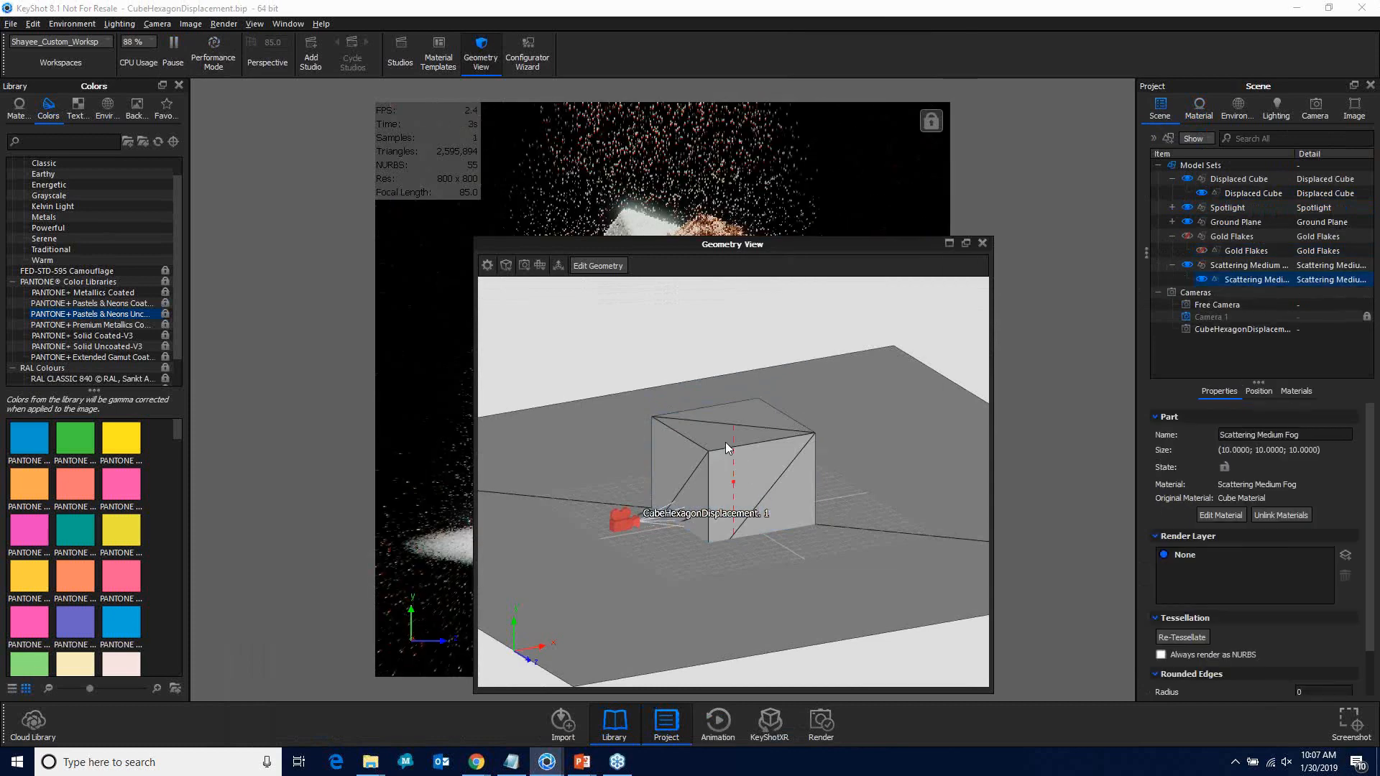
pyautogui.rightClick(727, 448)
pyautogui.click(822, 79)
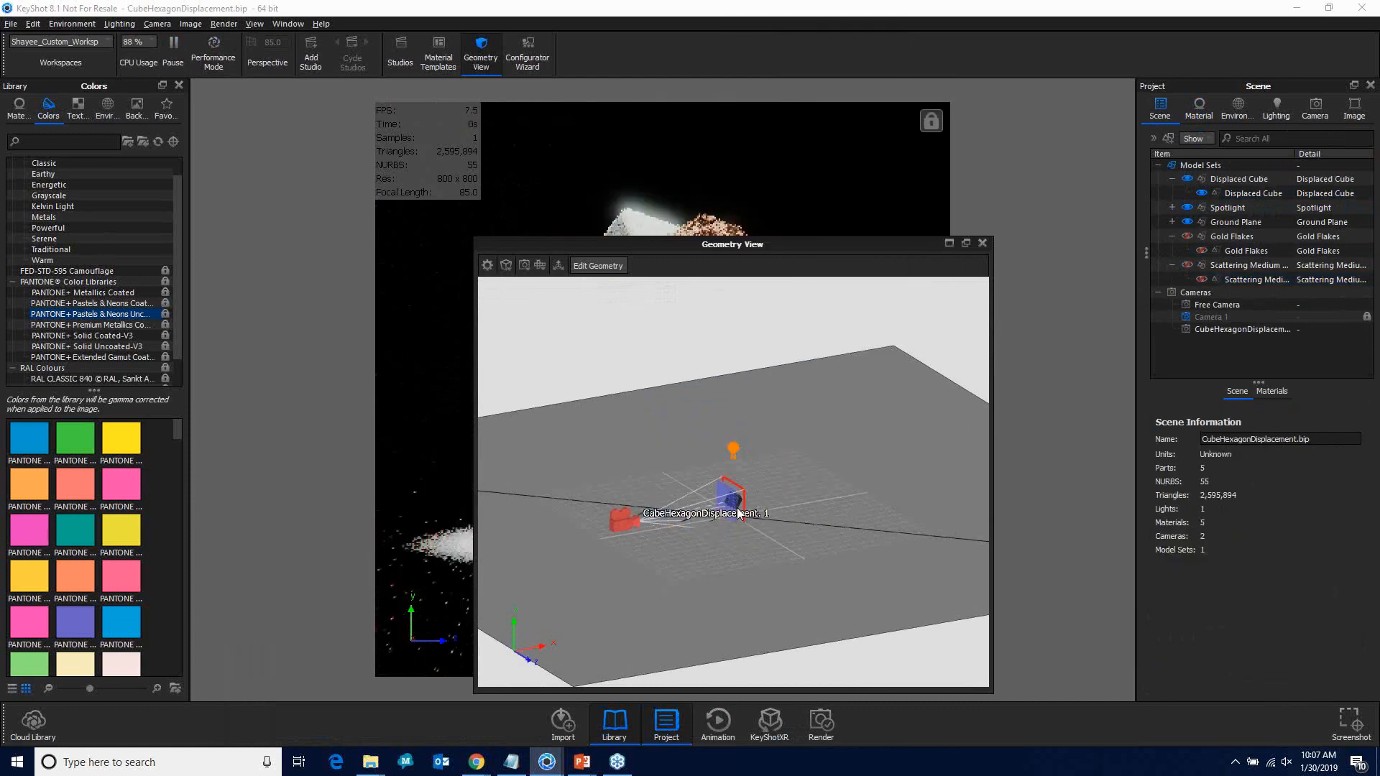
# Step: Examine the cube's geometry in the geometry view and close that view
pyautogui.scroll(5, 734, 521)
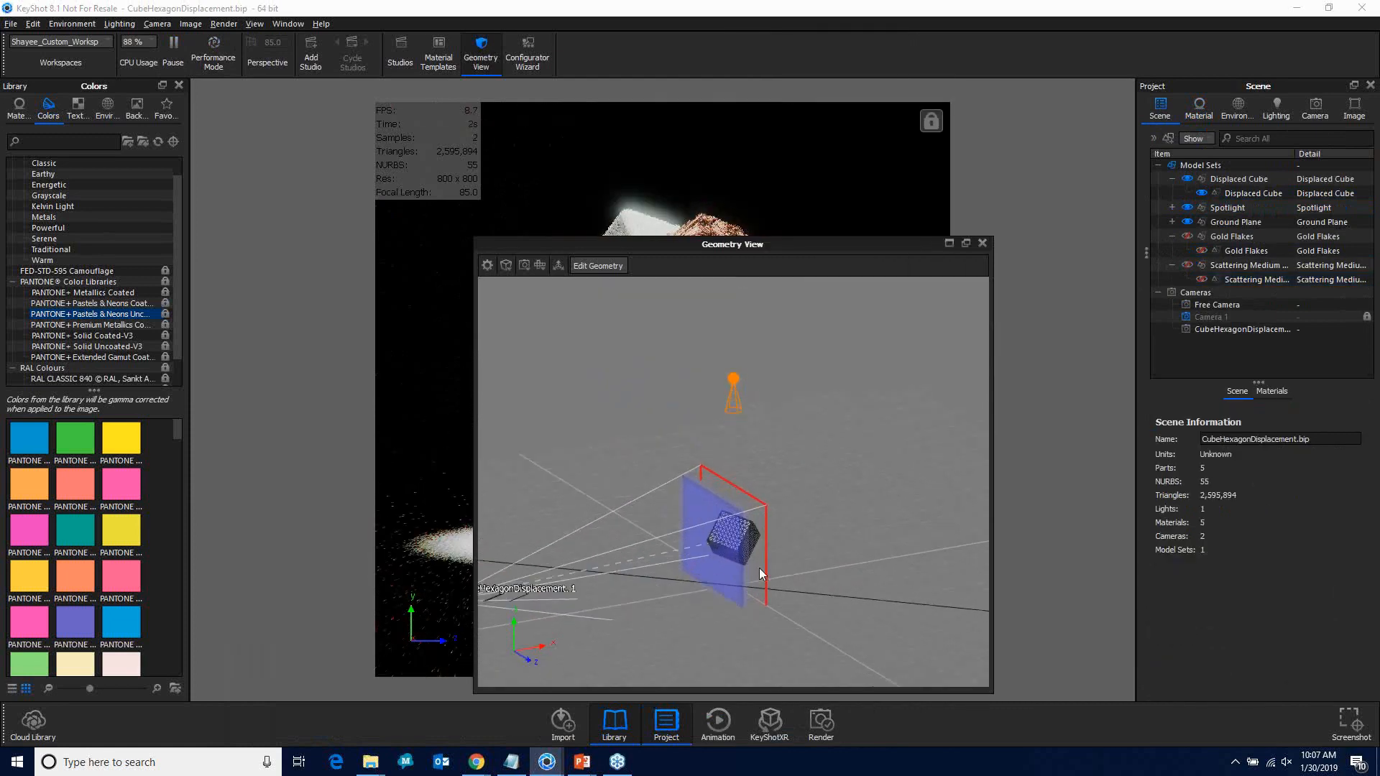
pyautogui.moveTo(734, 527); pyautogui.dragTo(730, 552)
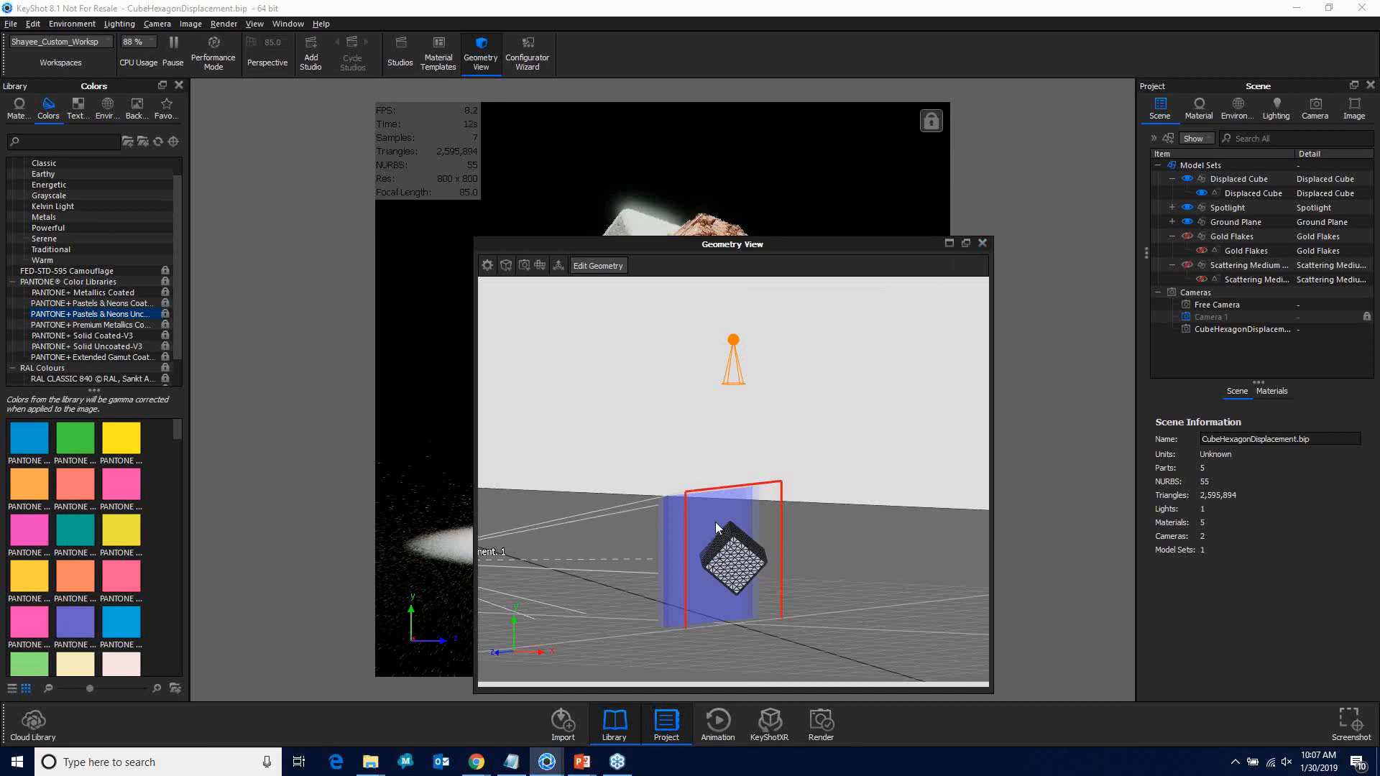
pyautogui.click(981, 245)
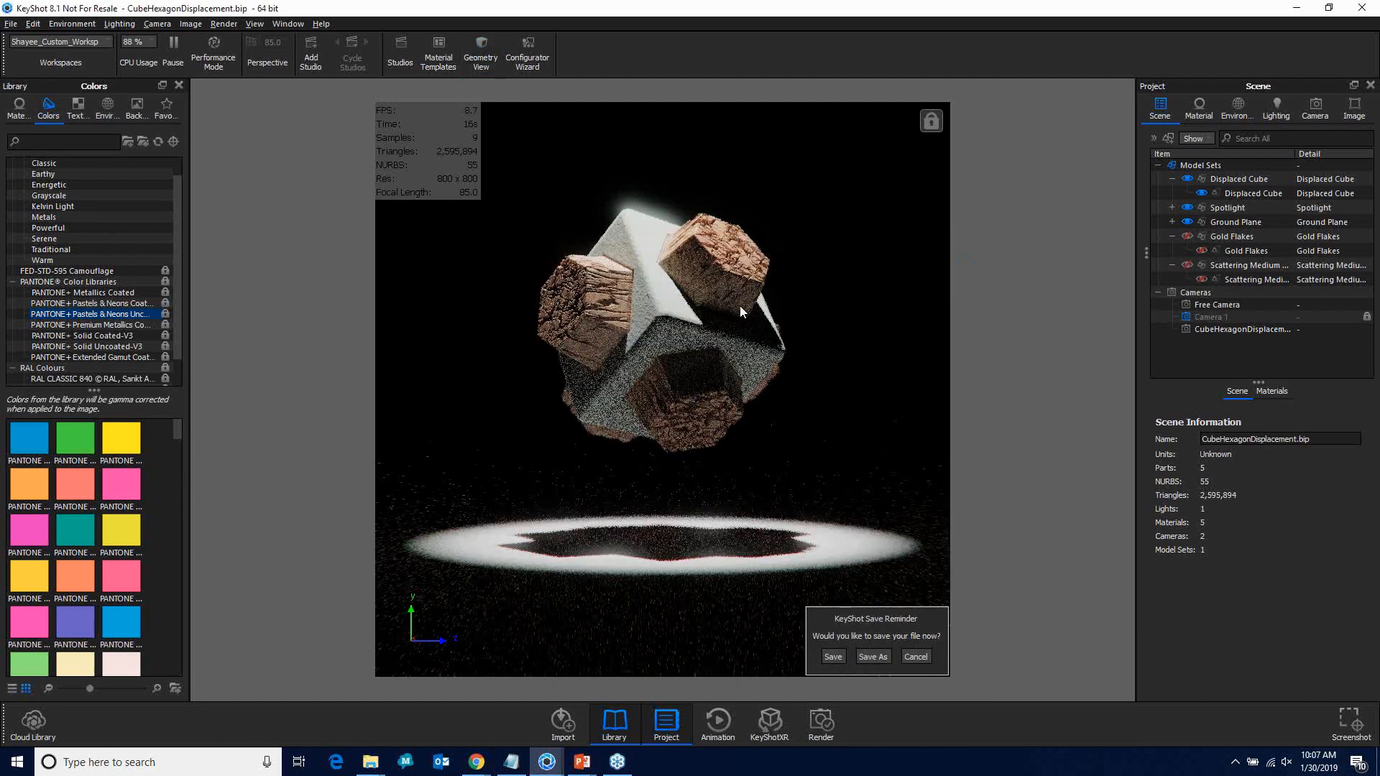
# Step: Show the Gold Flakes and Scattering Medium Fog models in the scene again
pyautogui.click(1187, 236)
pyautogui.click(1186, 265)
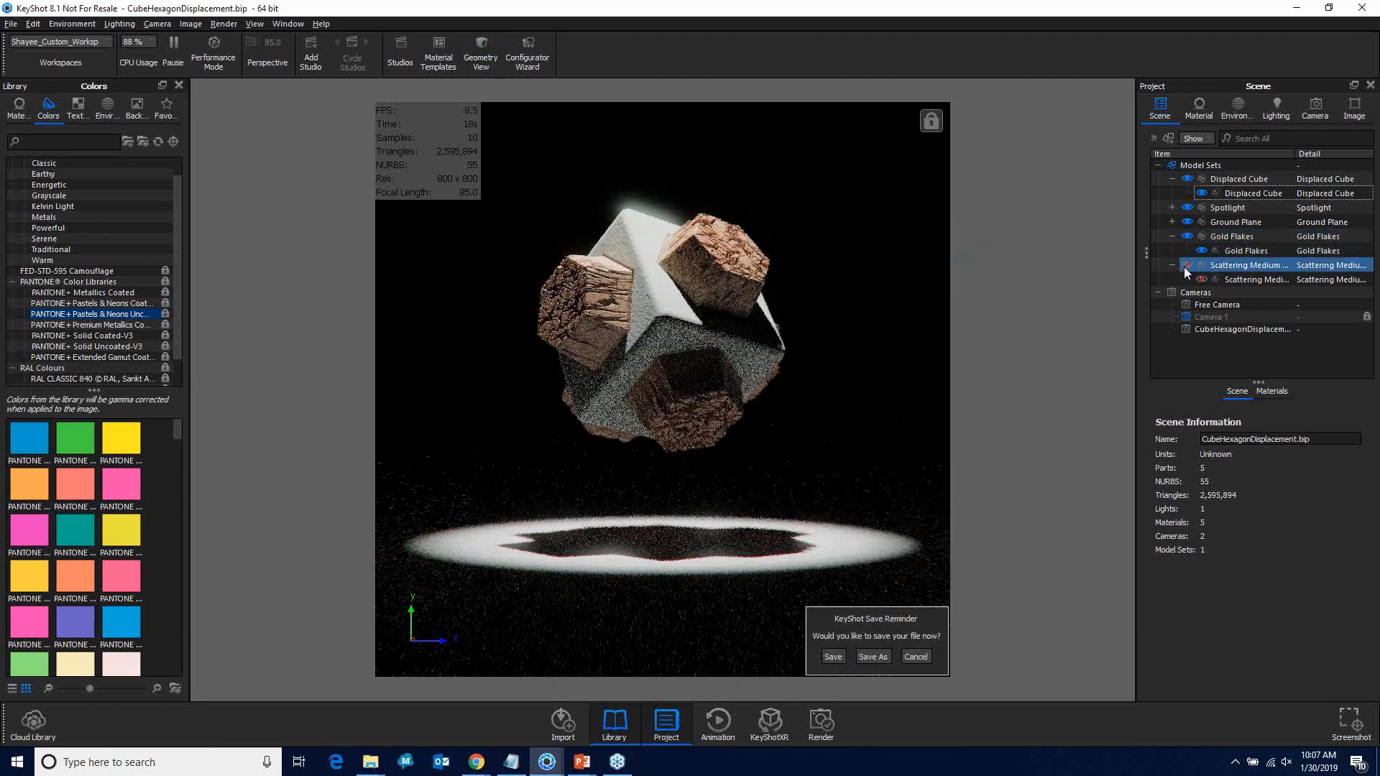
pyautogui.click(1050, 271)
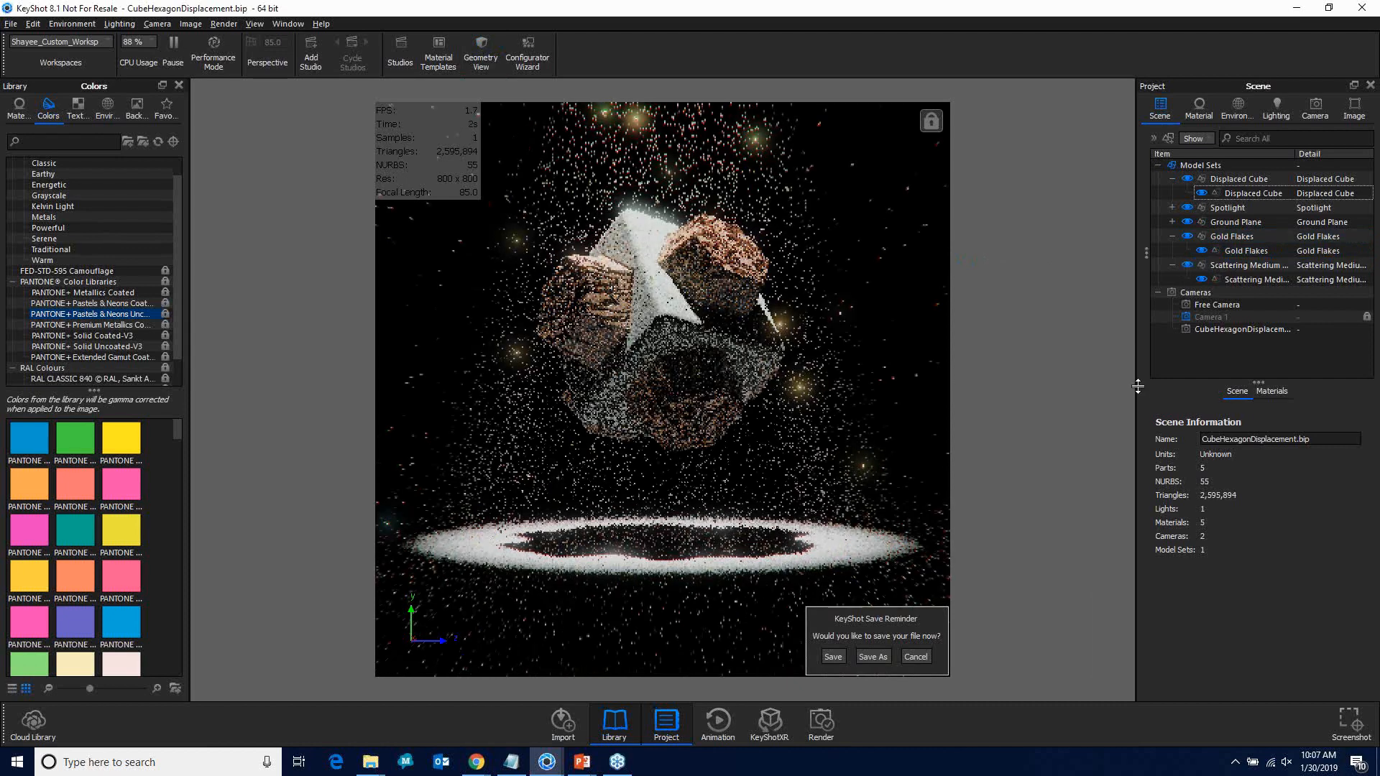
# Step: Open the Gold Flakes material's graph to inspect its Flakes geometry node, moving the graph window aside to uncover the render
pyautogui.click(1233, 250)
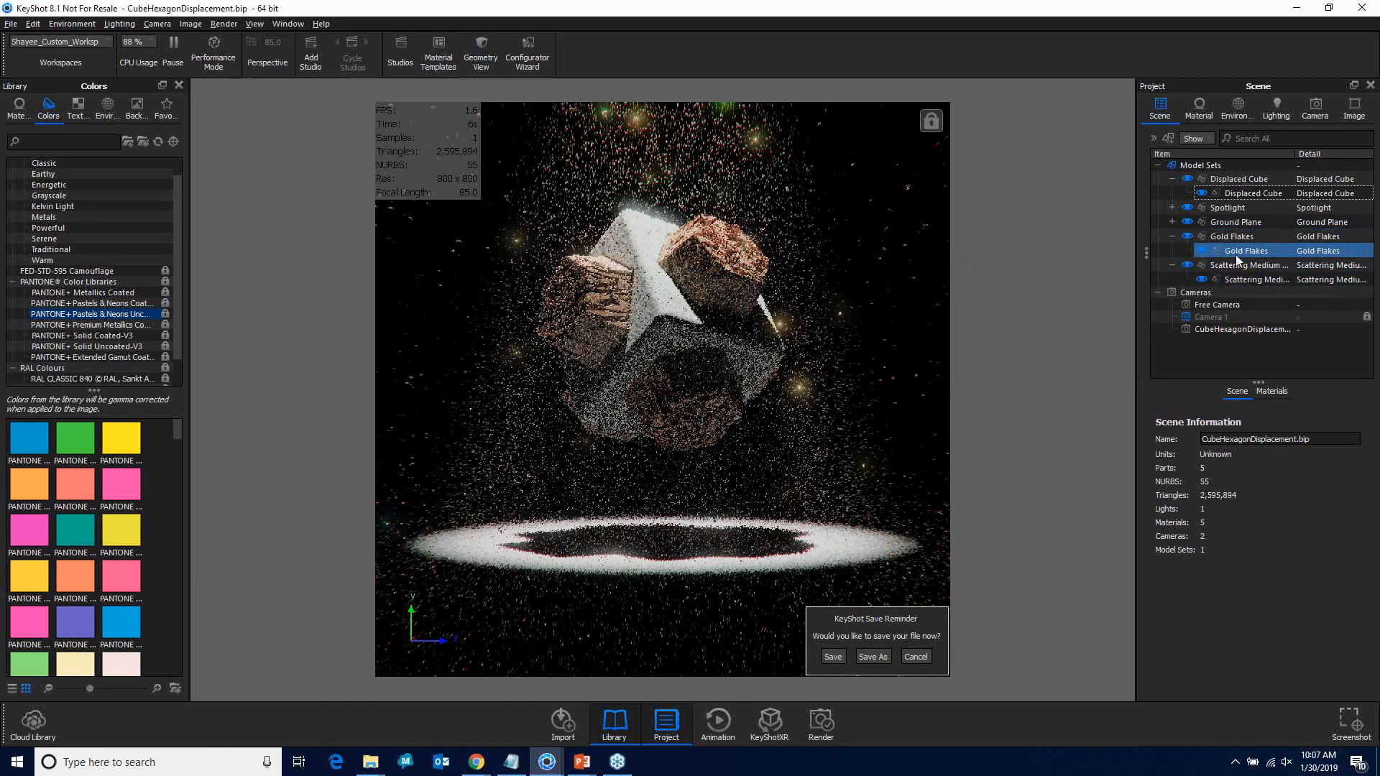
pyautogui.doubleClick(1226, 257)
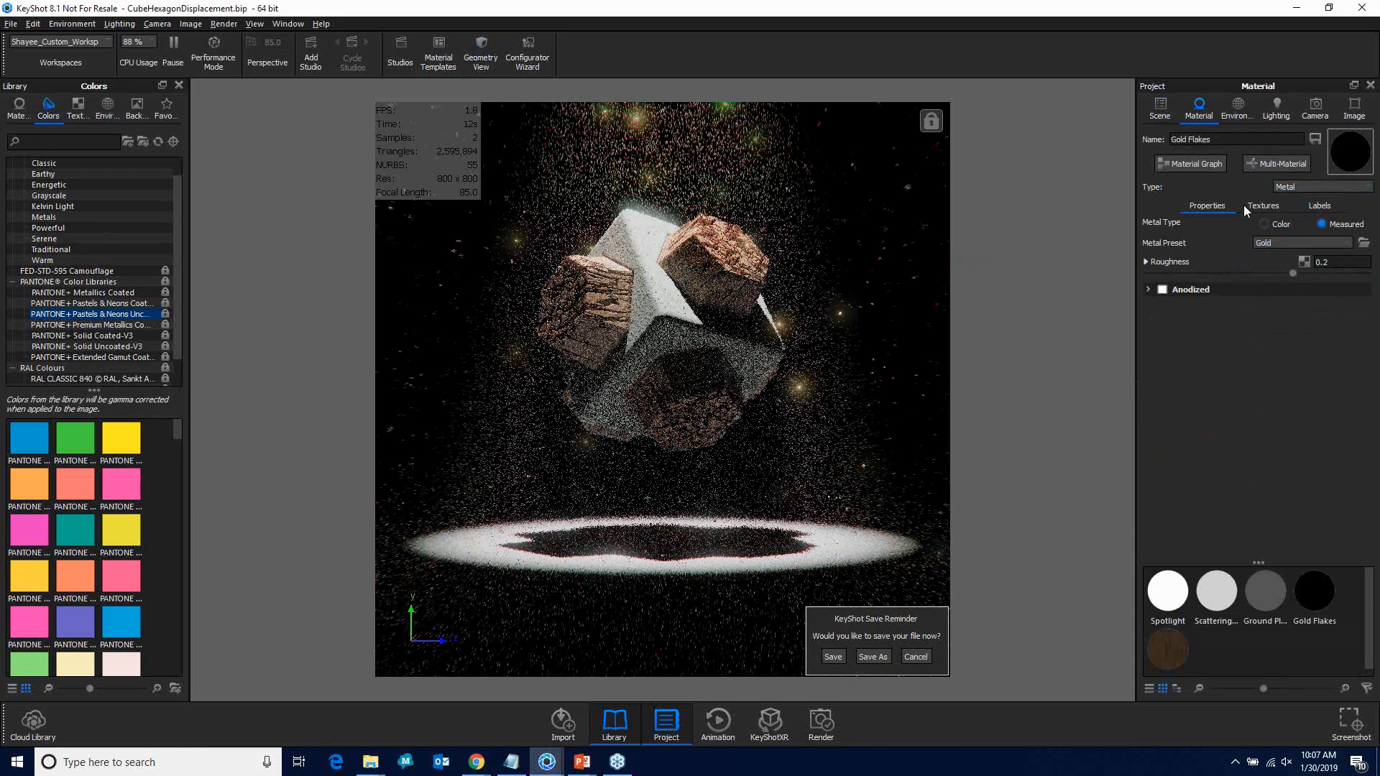
pyautogui.click(1193, 164)
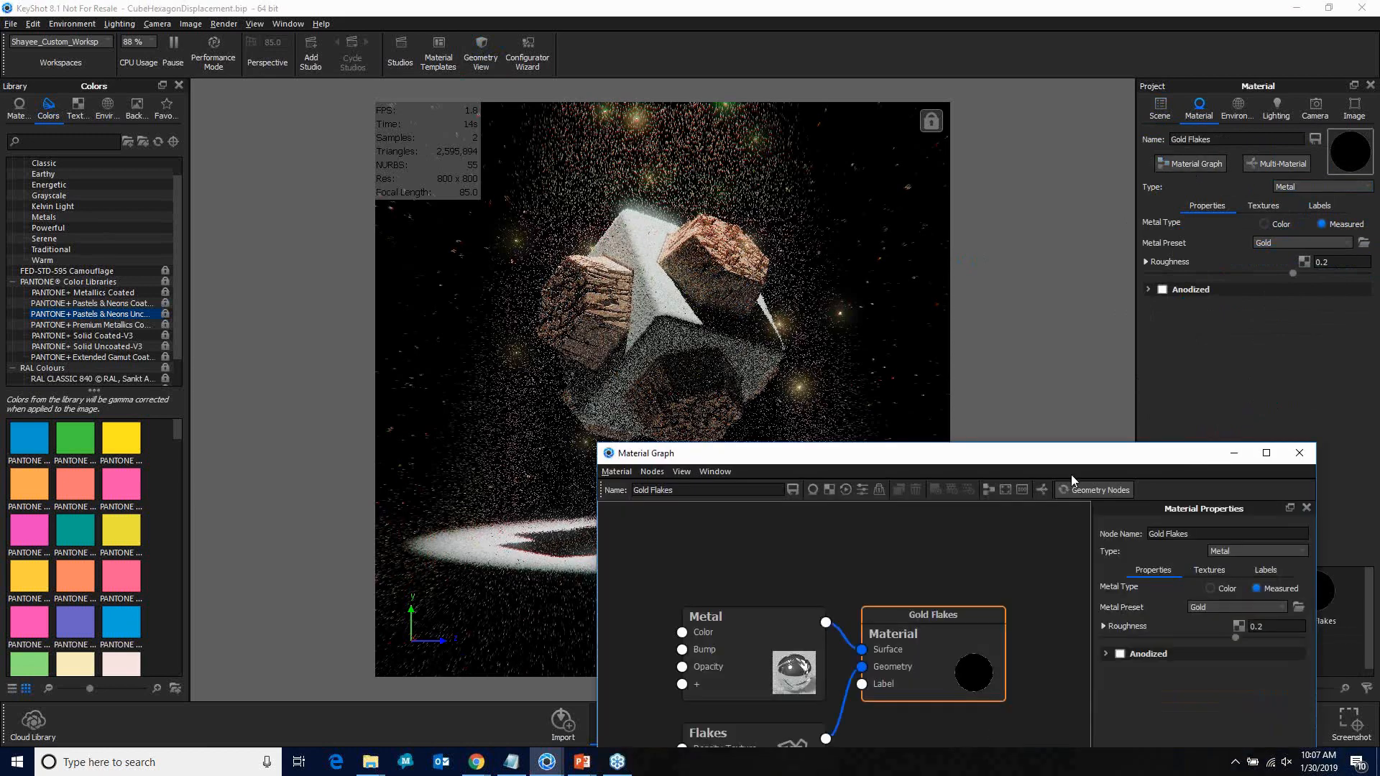
pyautogui.moveTo(1071, 445); pyautogui.dragTo(1080, 227)
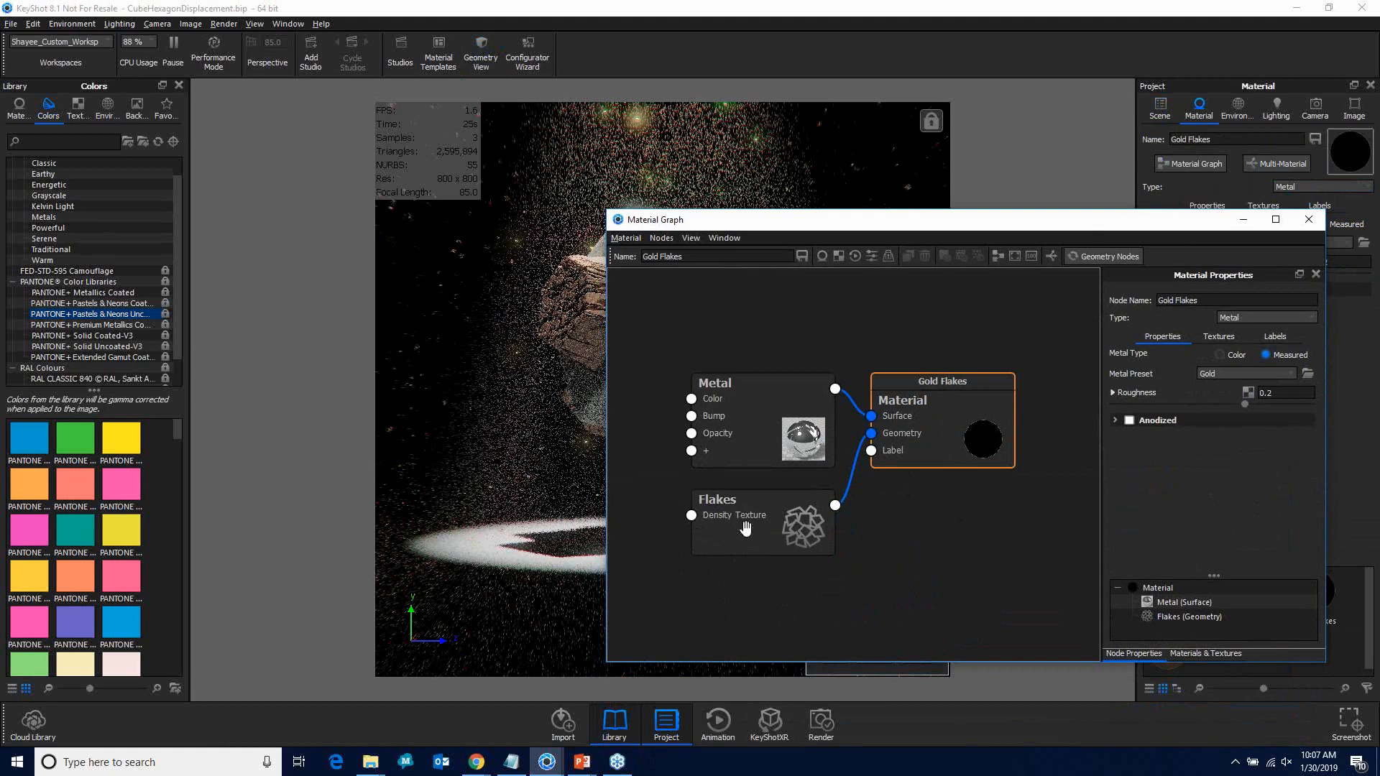
pyautogui.moveTo(857, 225); pyautogui.dragTo(1078, 197)
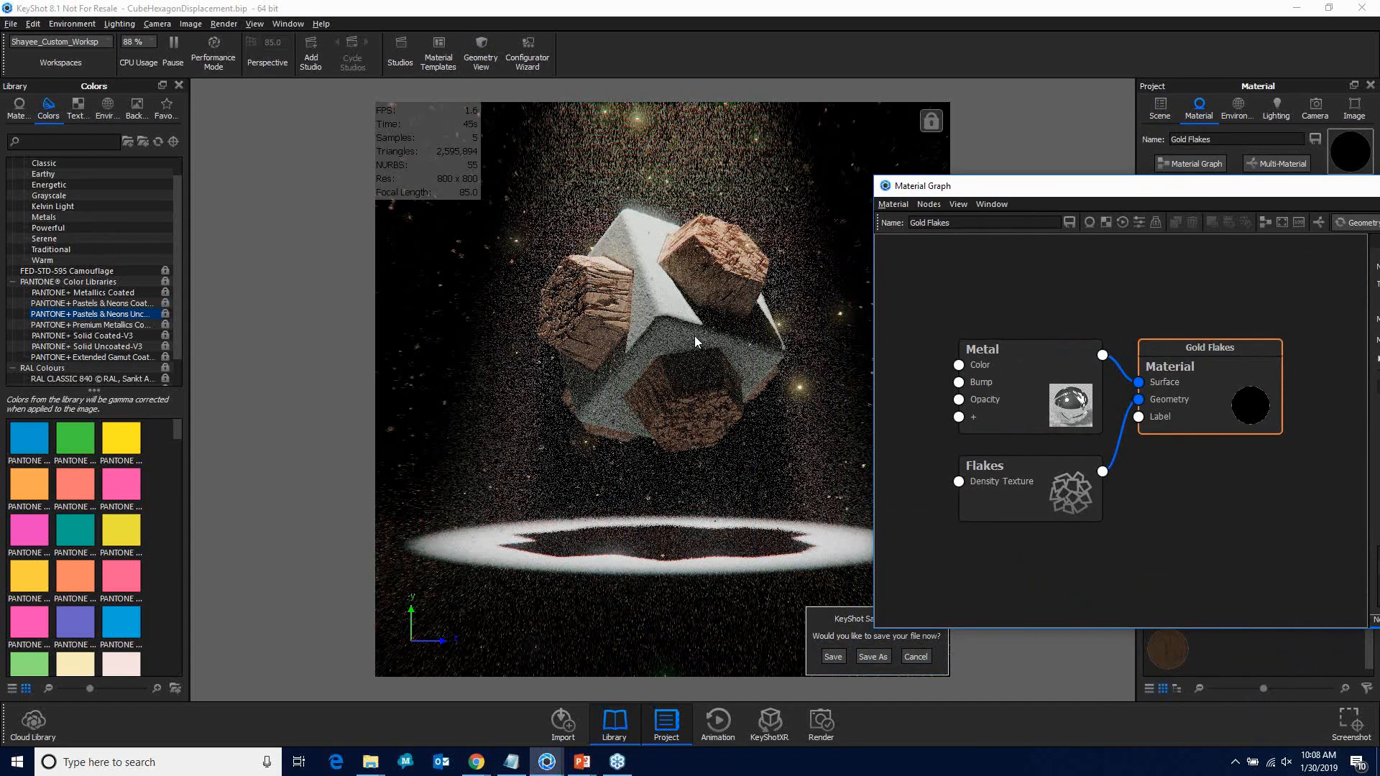
pyautogui.moveTo(955, 185); pyautogui.dragTo(1033, 174)
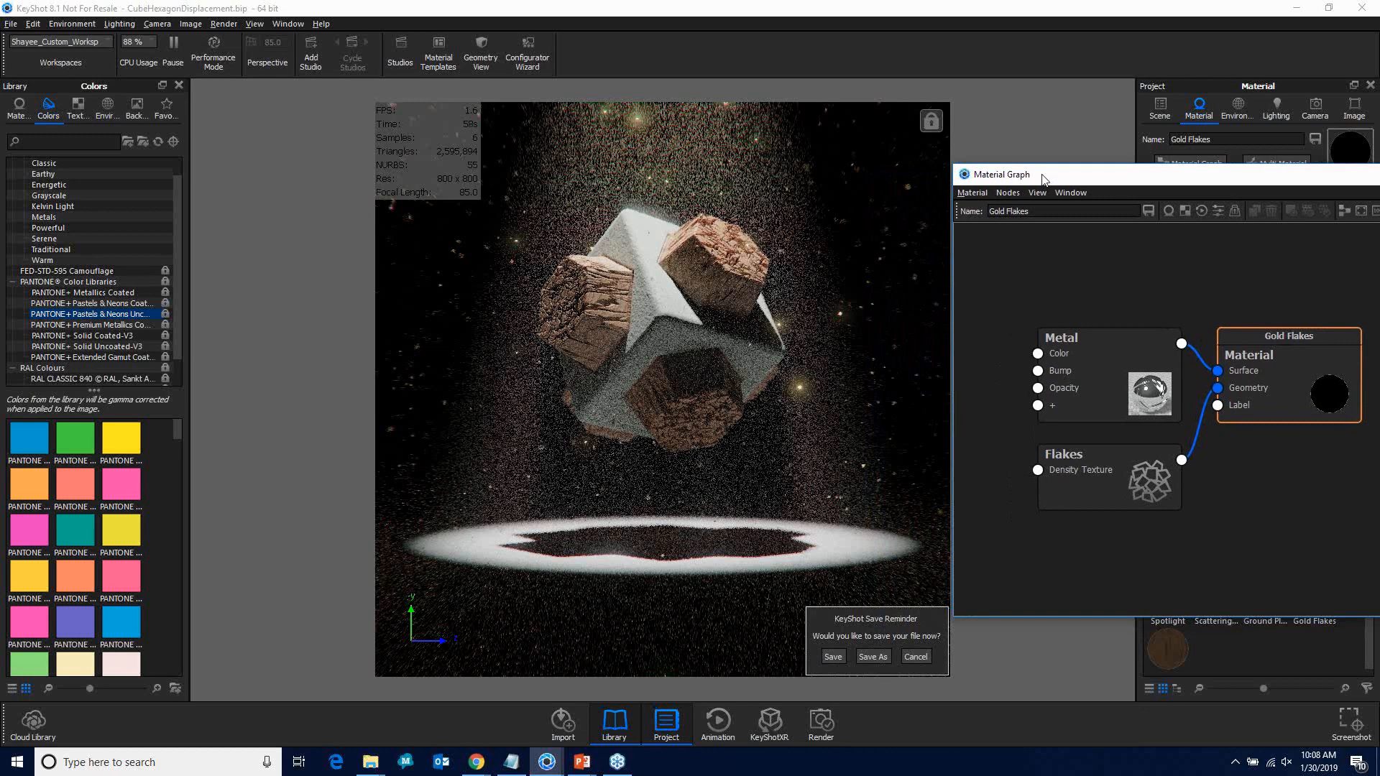
# Step: Bring the whole Gold Flakes material graph into view, including its material properties, and close the graph
pyautogui.moveTo(1045, 179); pyautogui.dragTo(1007, 180)
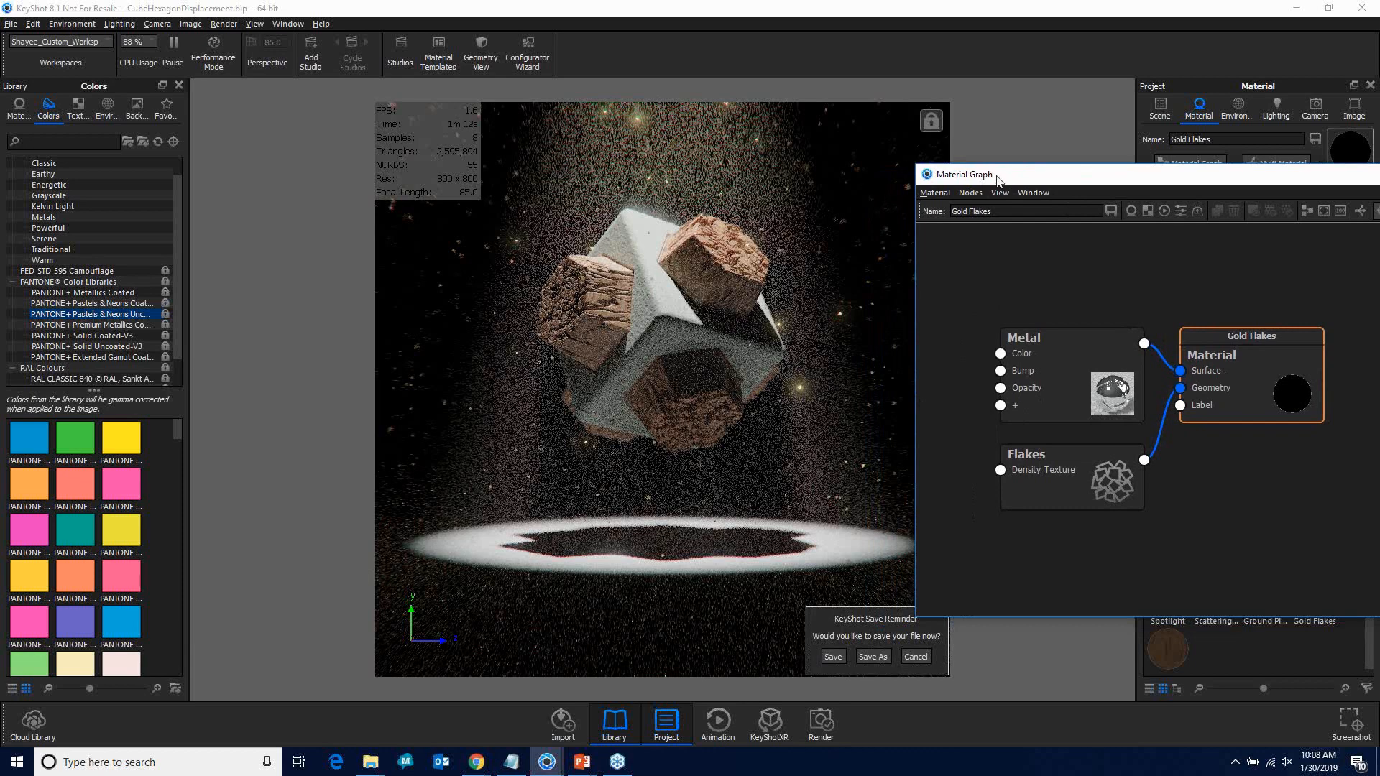
pyautogui.moveTo(989, 177); pyautogui.dragTo(448, 189)
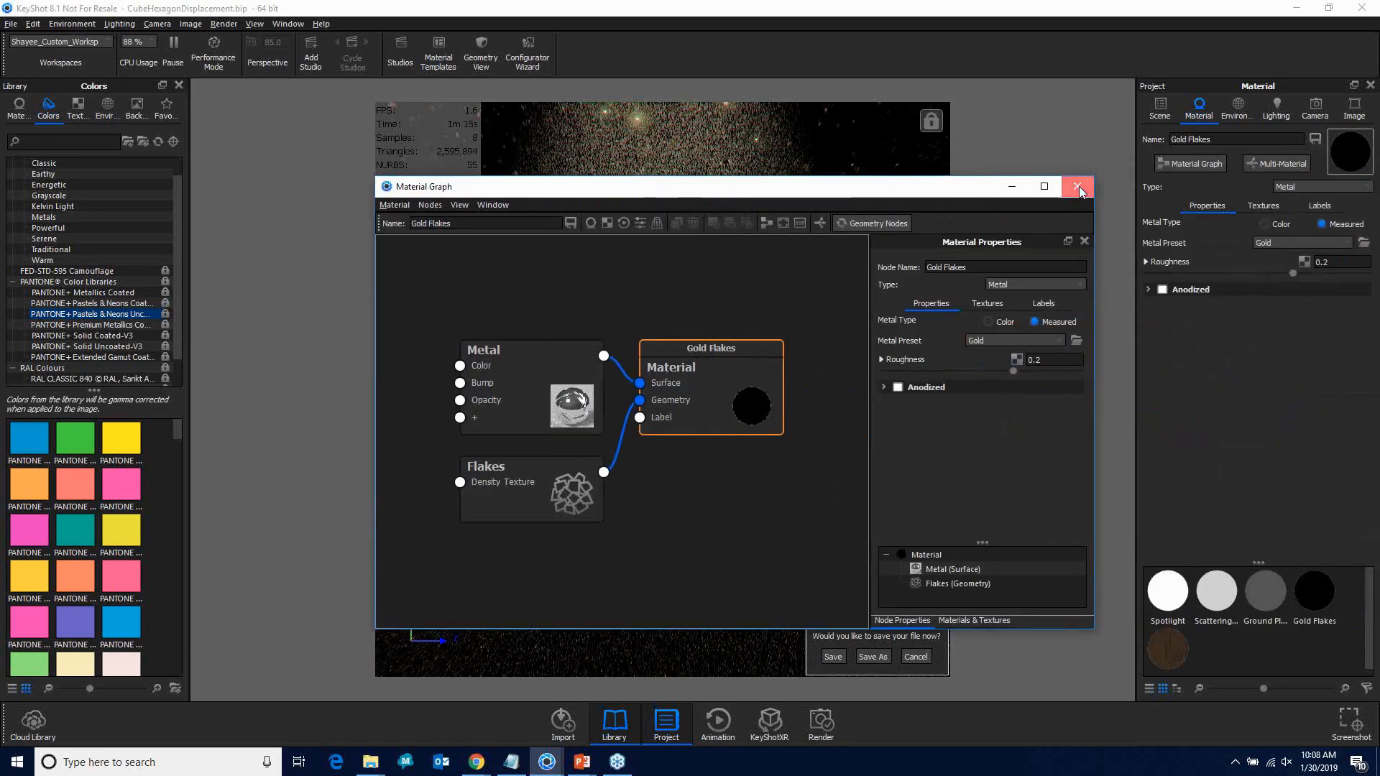
pyautogui.click(1077, 187)
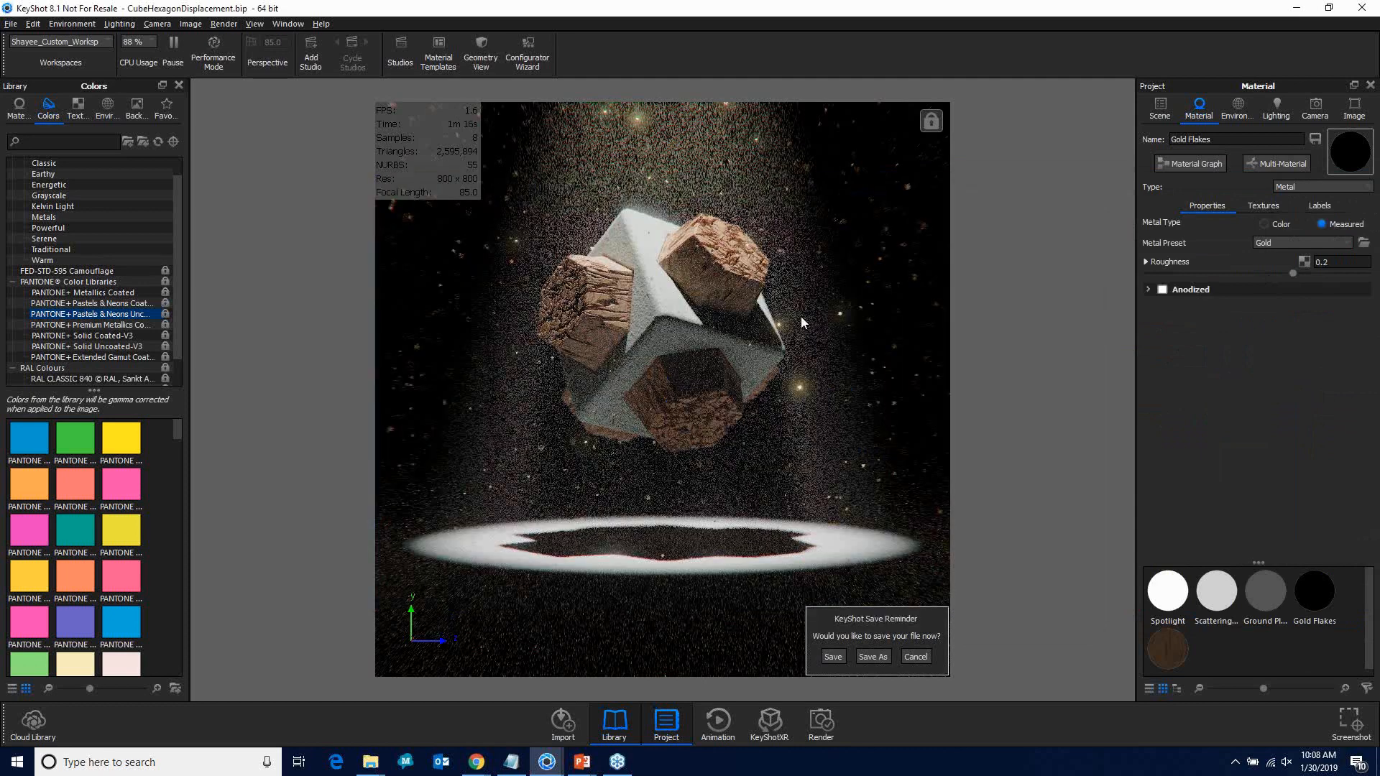
# Step: Open the Scattering Medium Fog part's material from the scene and inspect its properties and the available material types, keeping Scattering Medium
pyautogui.click(1160, 104)
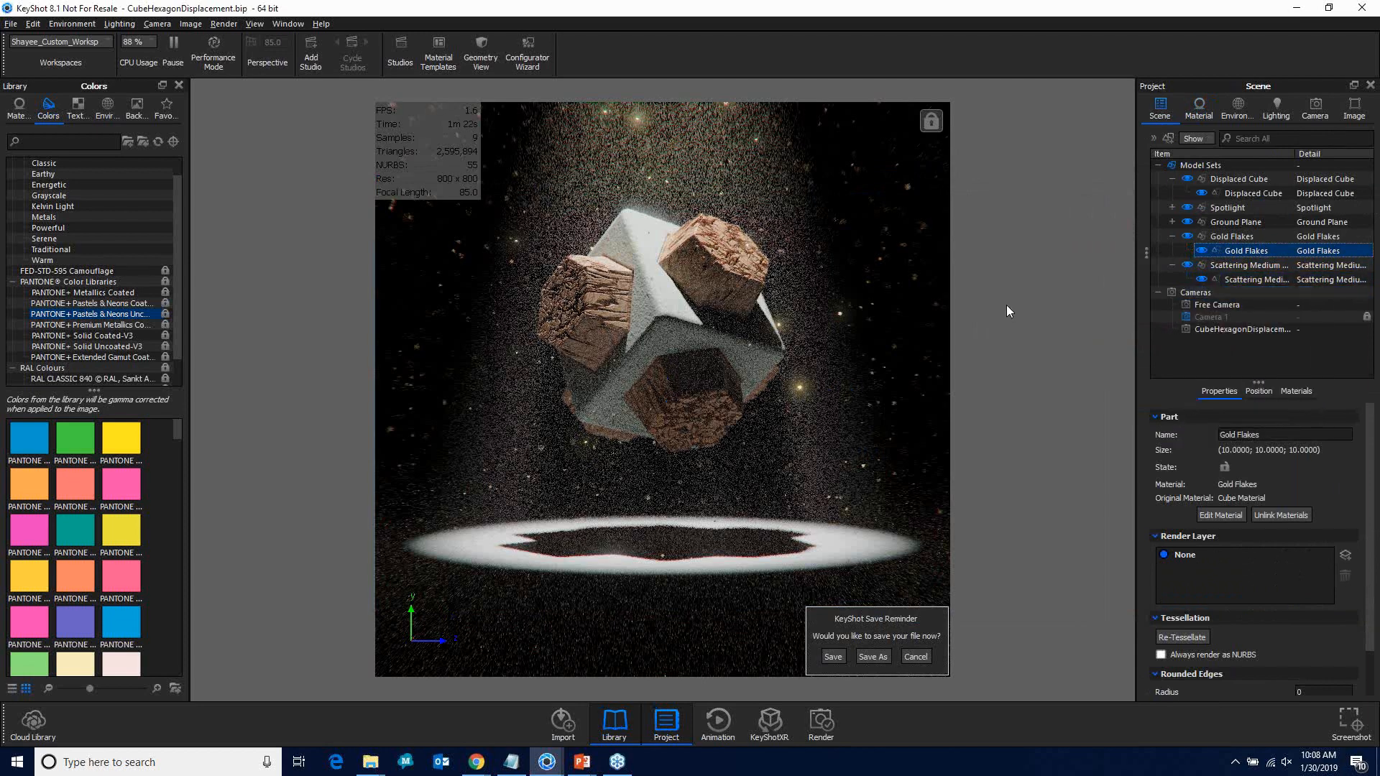
pyautogui.moveTo(1247, 281)
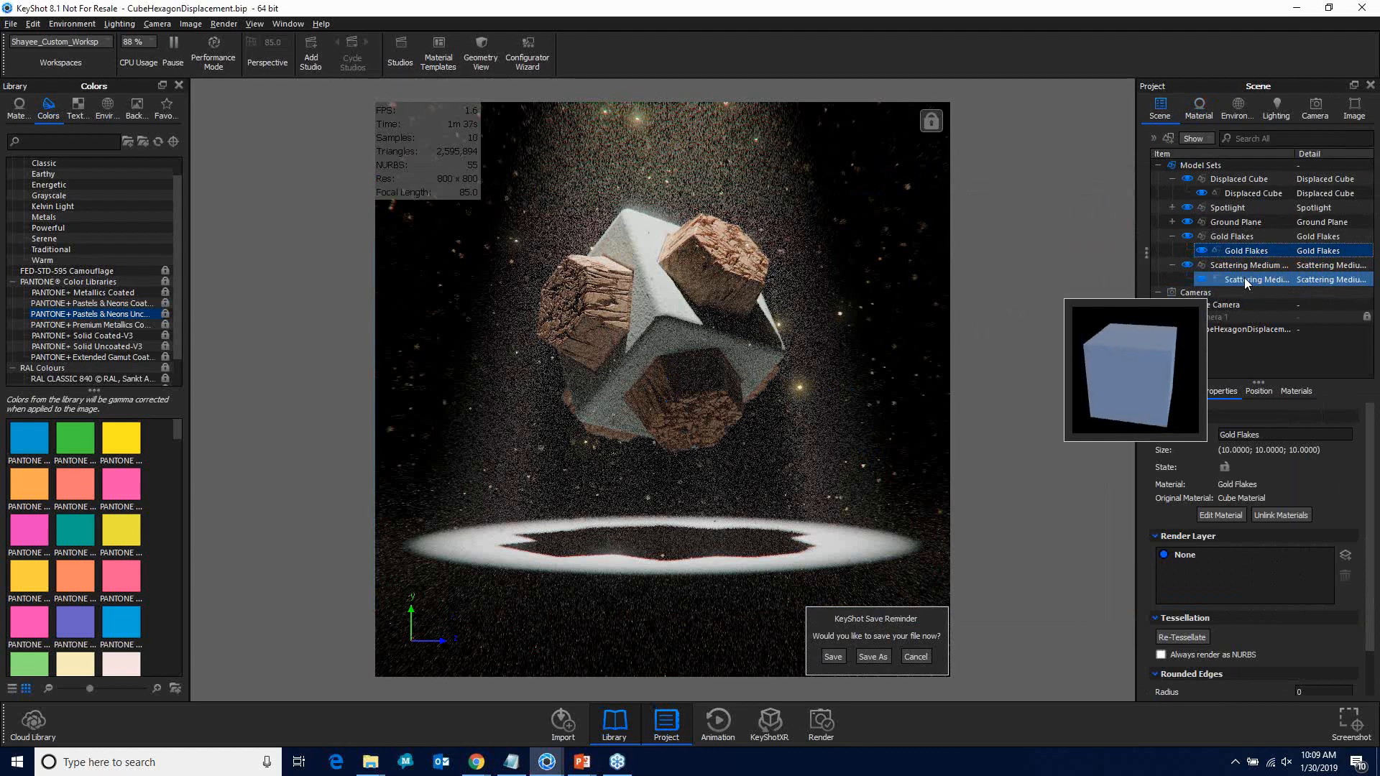
pyautogui.click(1247, 280)
pyautogui.doubleClick(1247, 281)
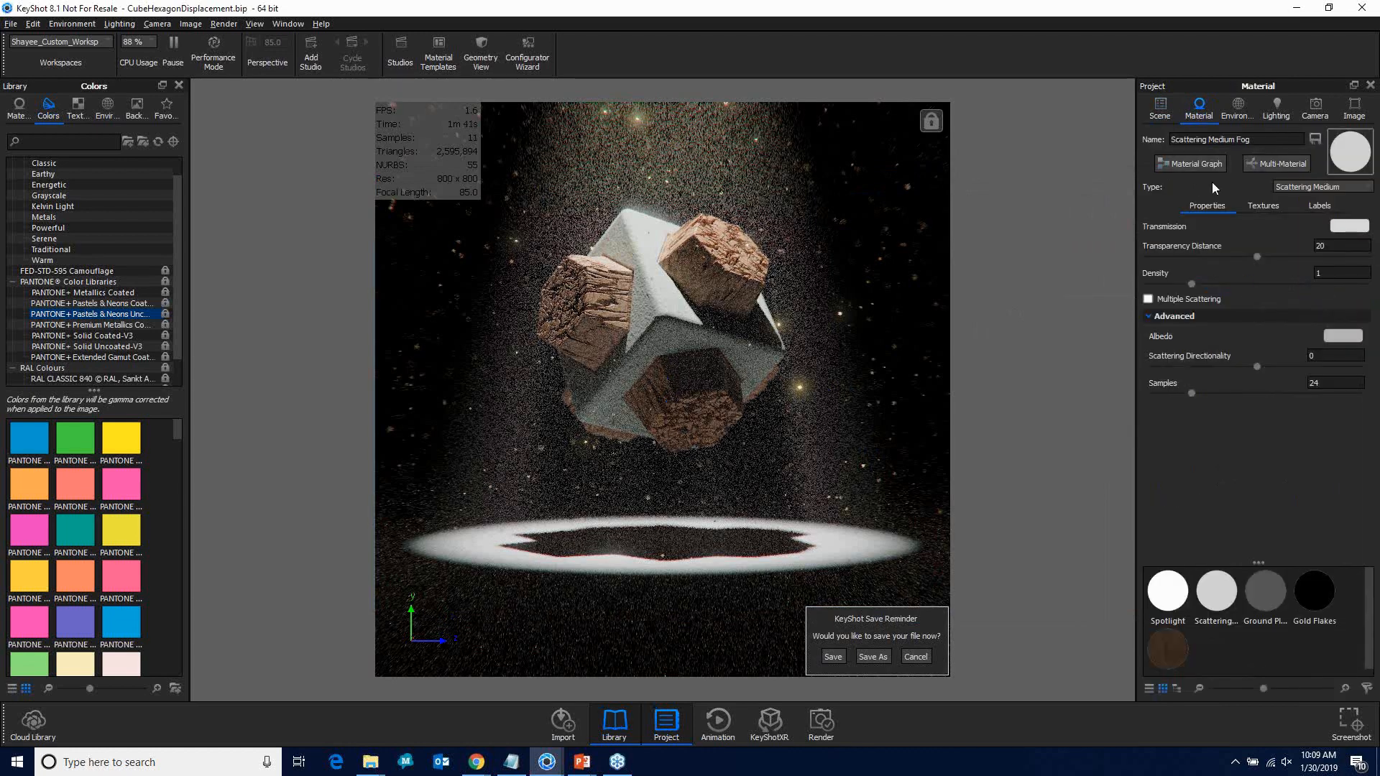
pyautogui.click(1307, 189)
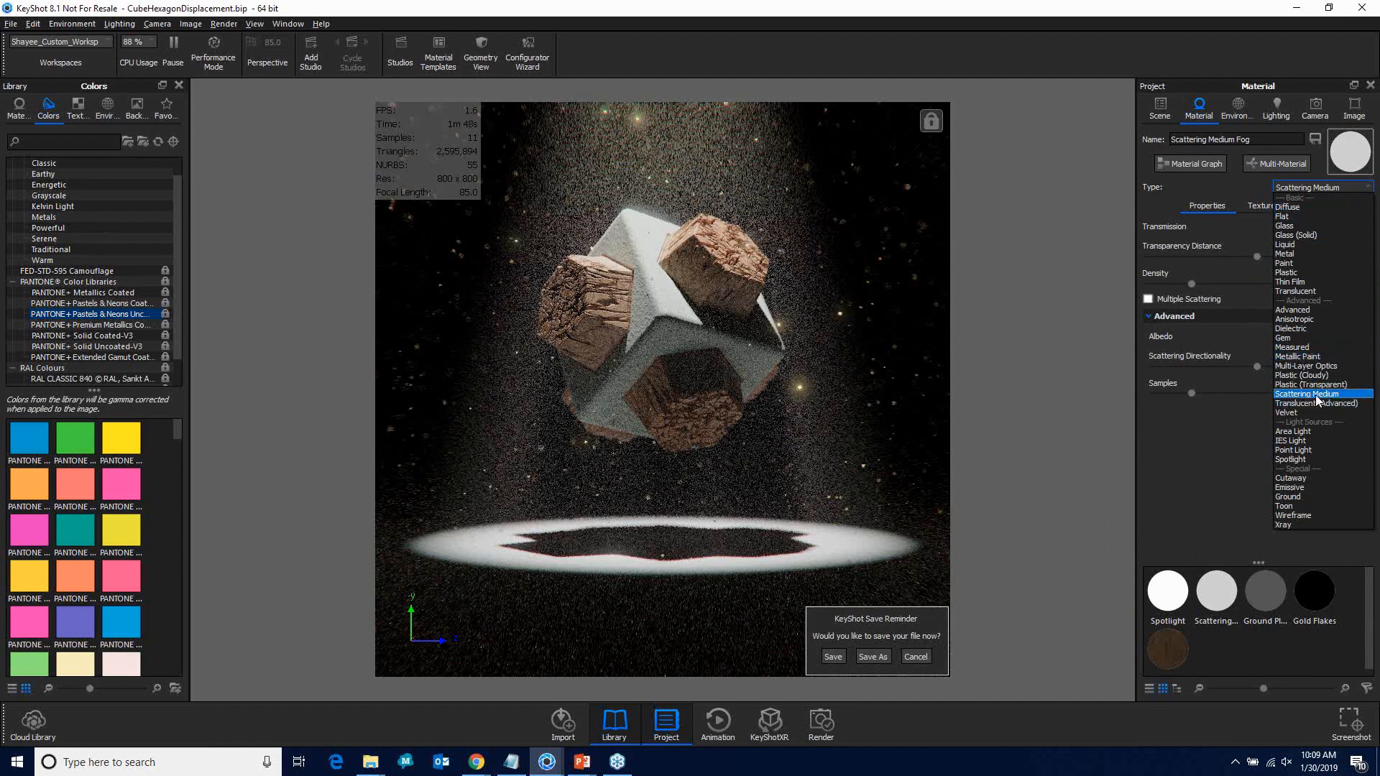
pyautogui.click(1179, 433)
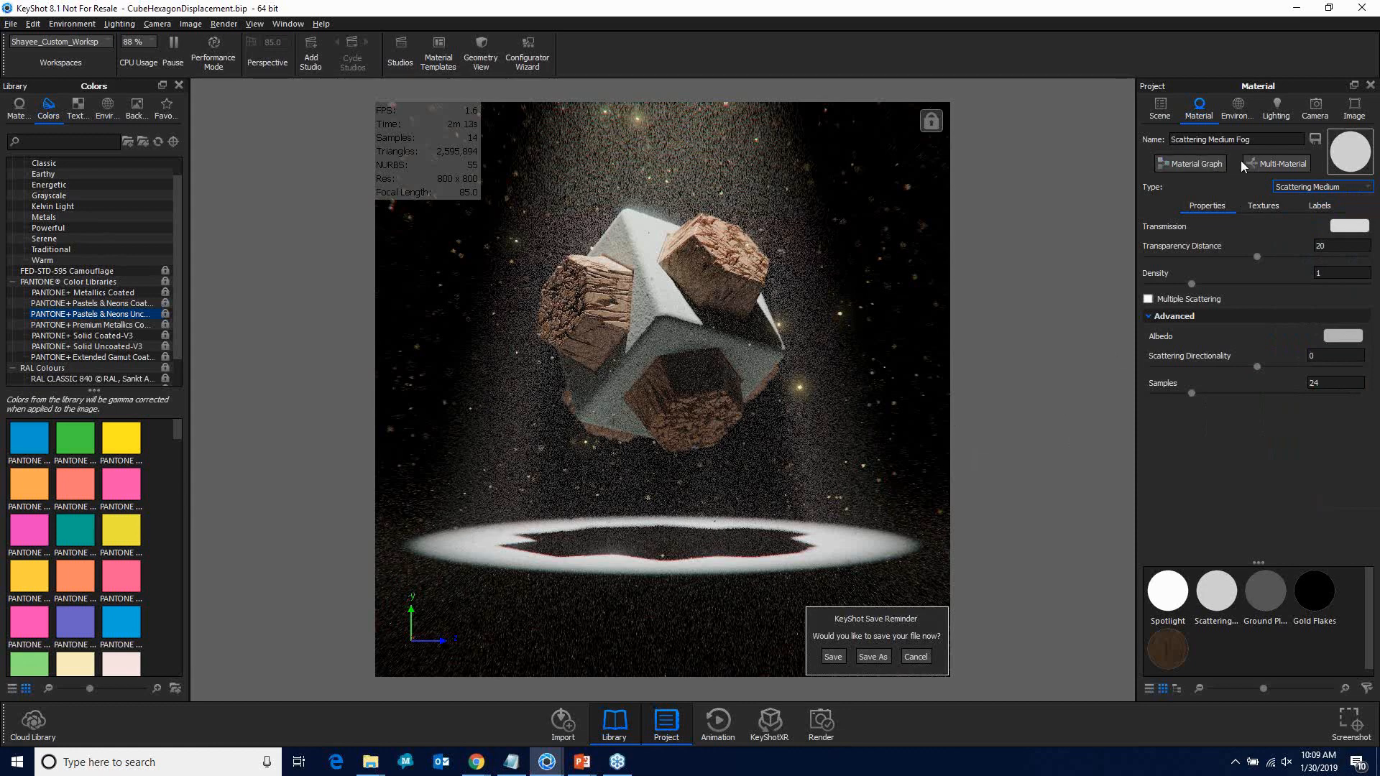
# Step: Toggle the Scattering Medium Fog model's visibility in the scene to compare the render with and without fog
pyautogui.click(1147, 113)
pyautogui.click(1184, 268)
pyautogui.click(1186, 266)
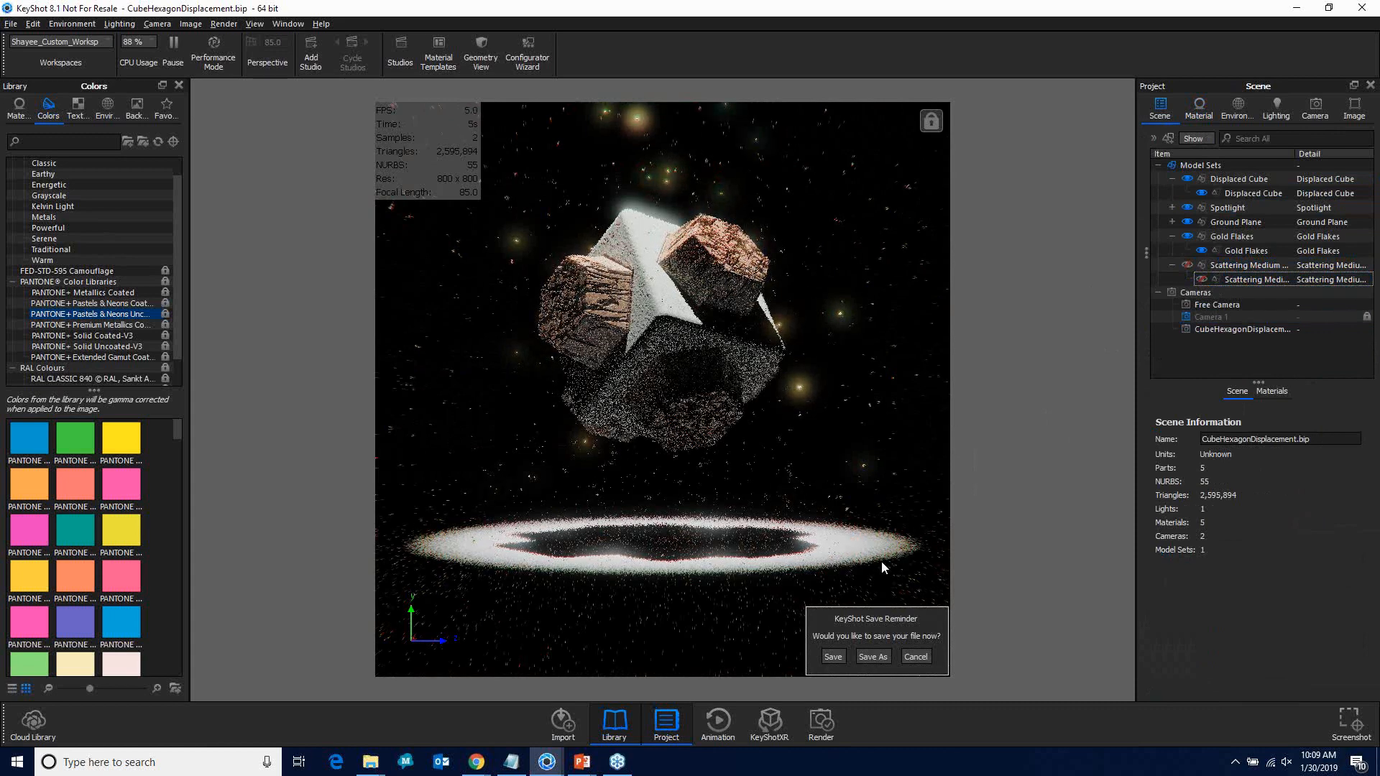
pyautogui.click(1187, 266)
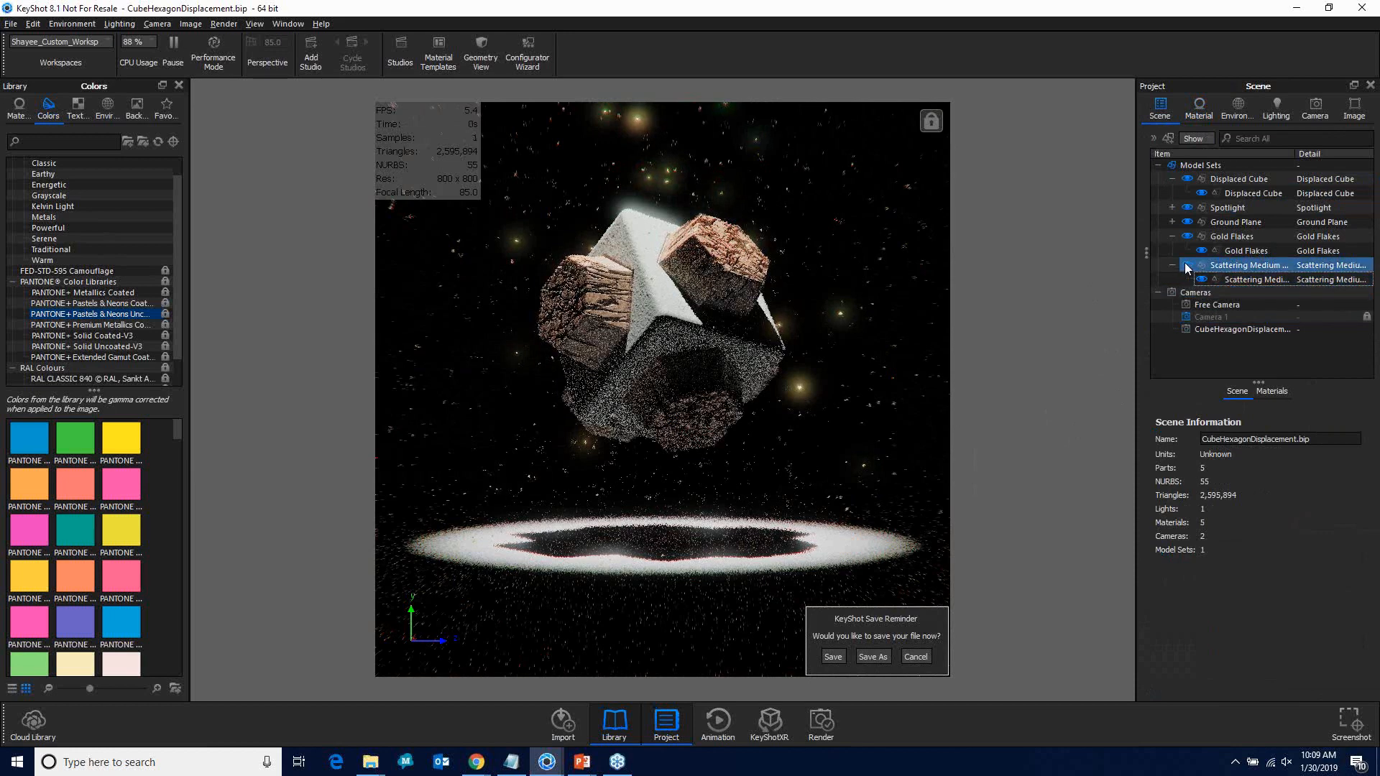
pyautogui.click(1186, 264)
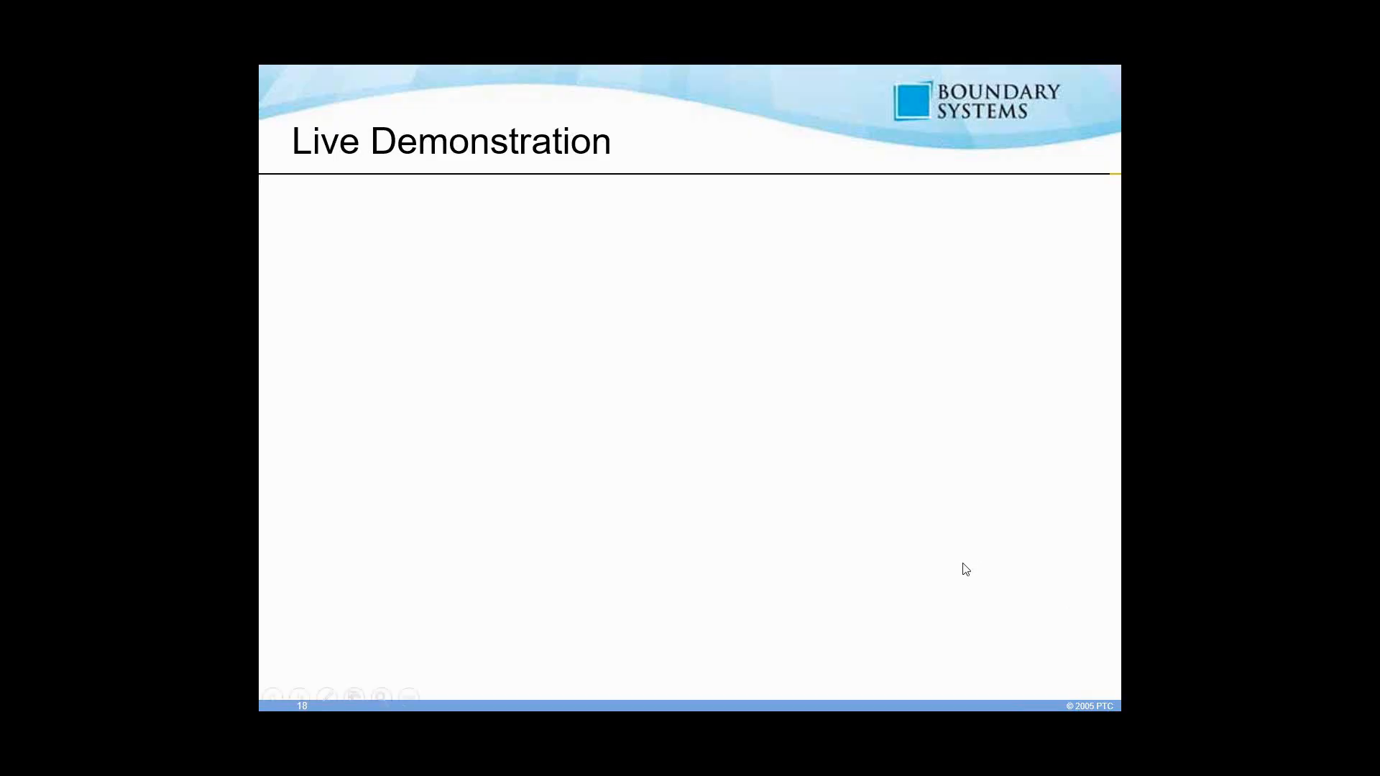
pyautogui.click(964, 565)
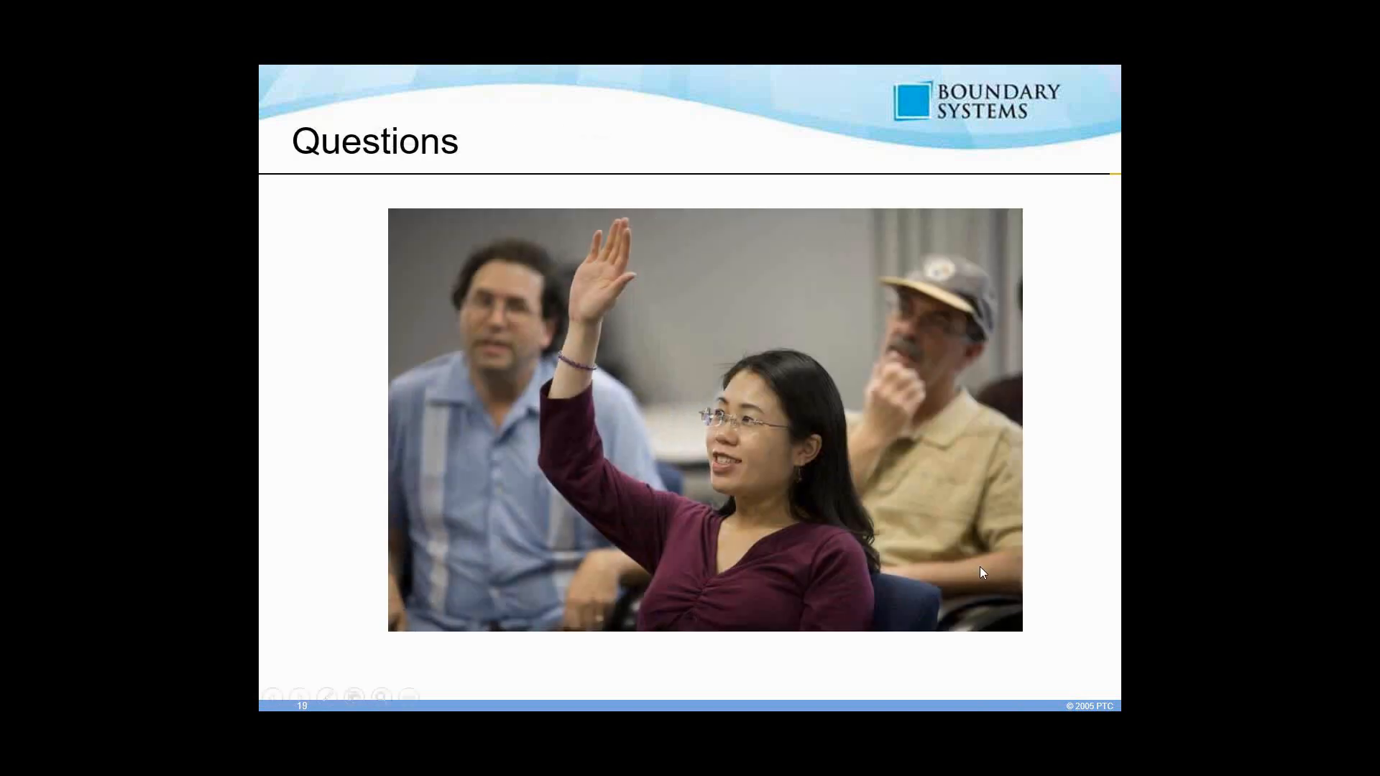